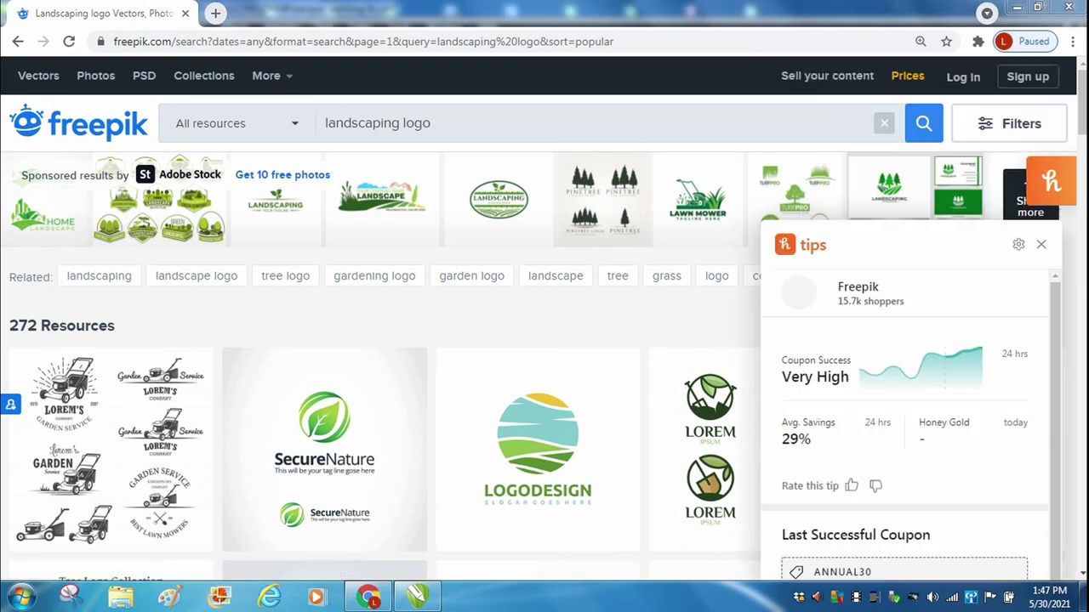
# Browse the Freepik landscaping logo results and open the Color Tree logo's page
pyautogui.scroll(-5, 1083, 173)
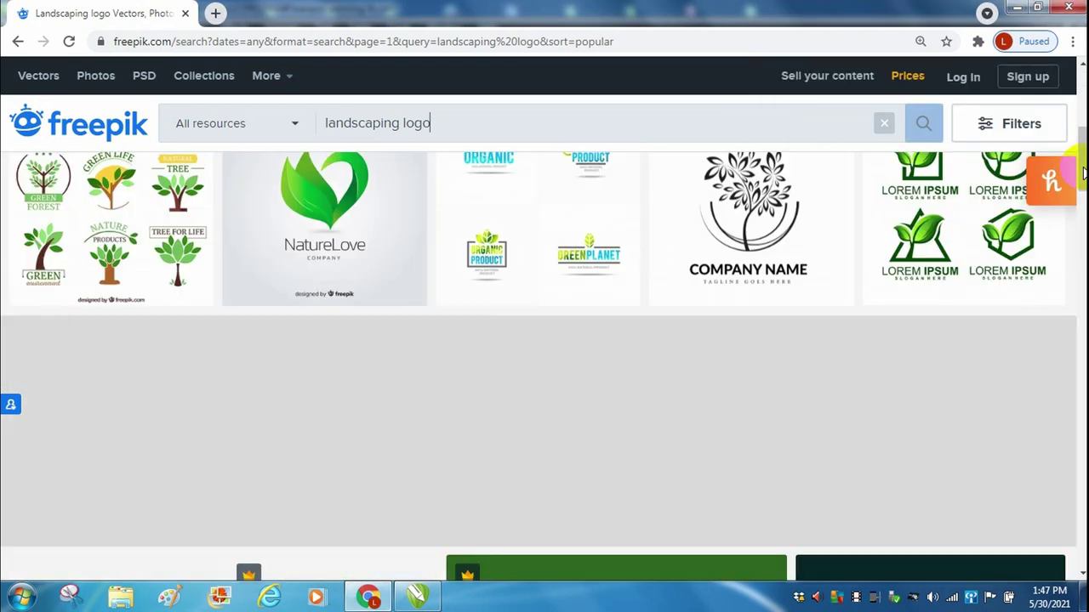
pyautogui.scroll(-4, 1084, 173)
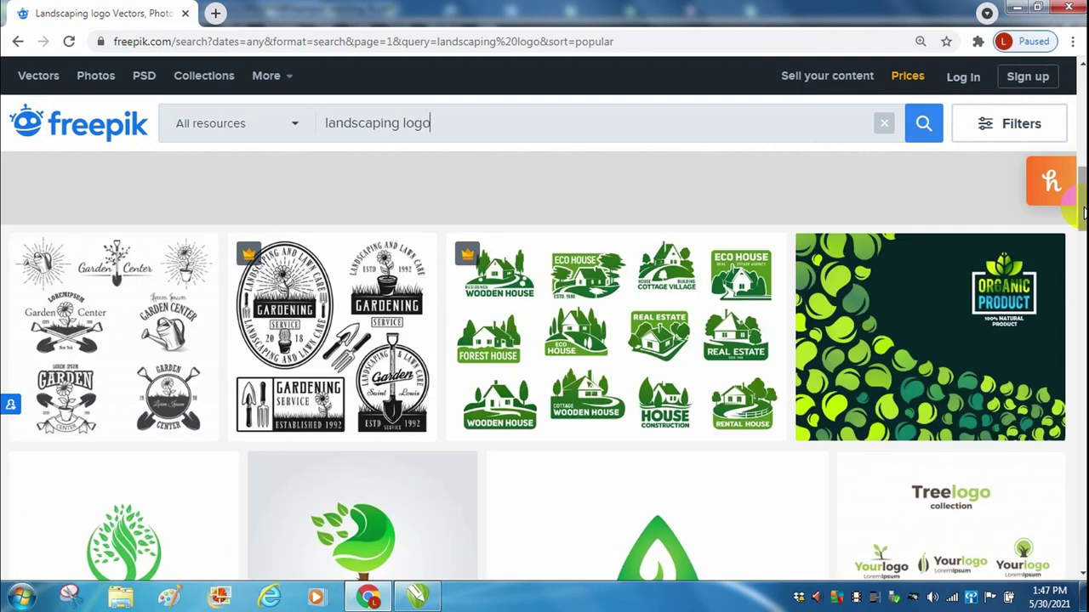
pyautogui.moveTo(1083, 213); pyautogui.dragTo(1078, 340)
pyautogui.click(350, 484)
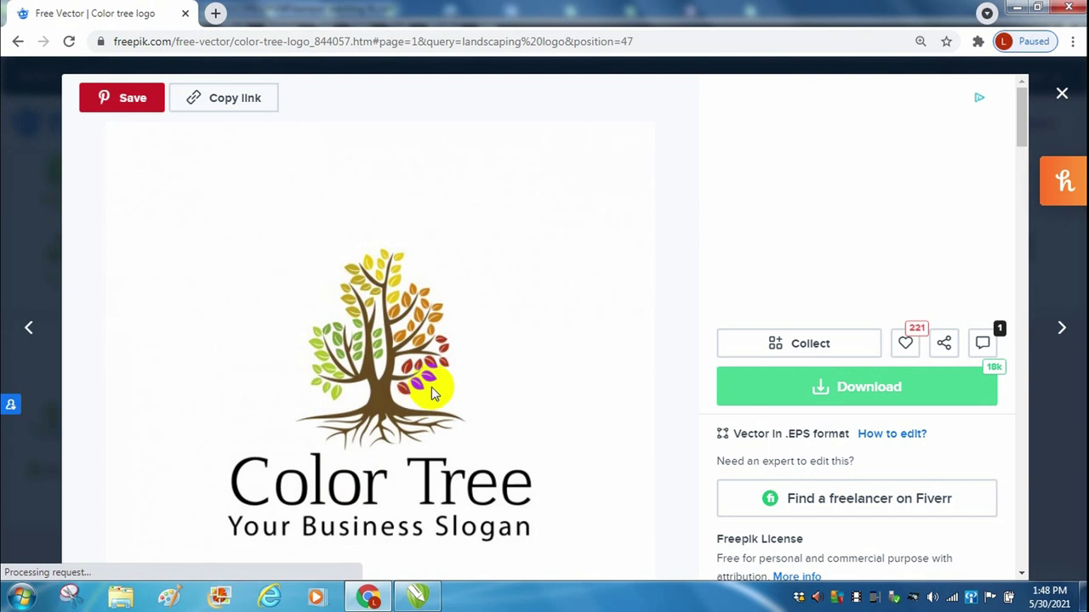
pyautogui.rightClick(376, 417)
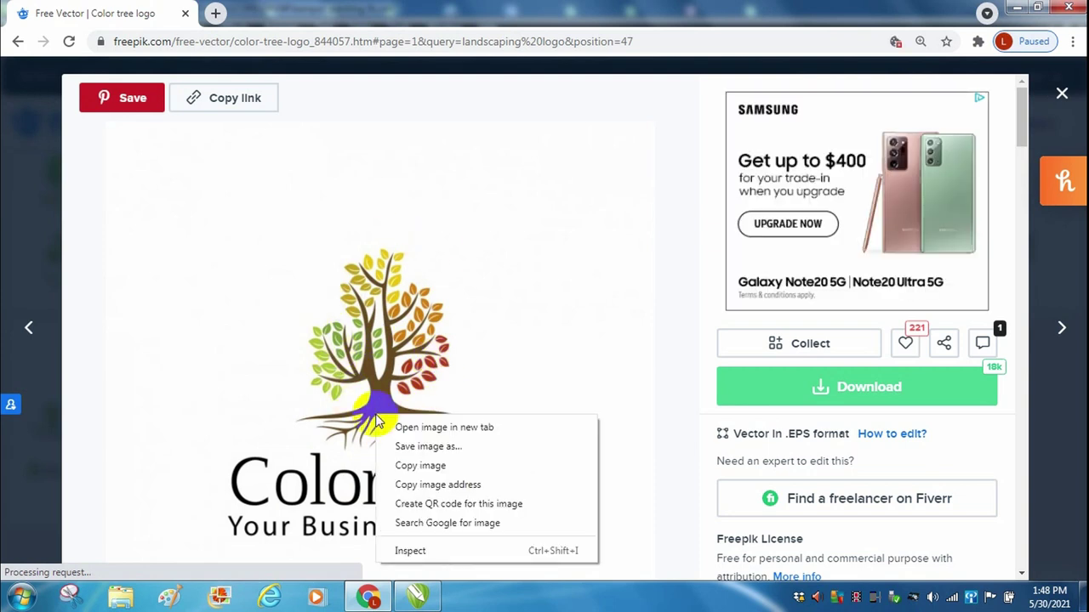
pyautogui.click(411, 465)
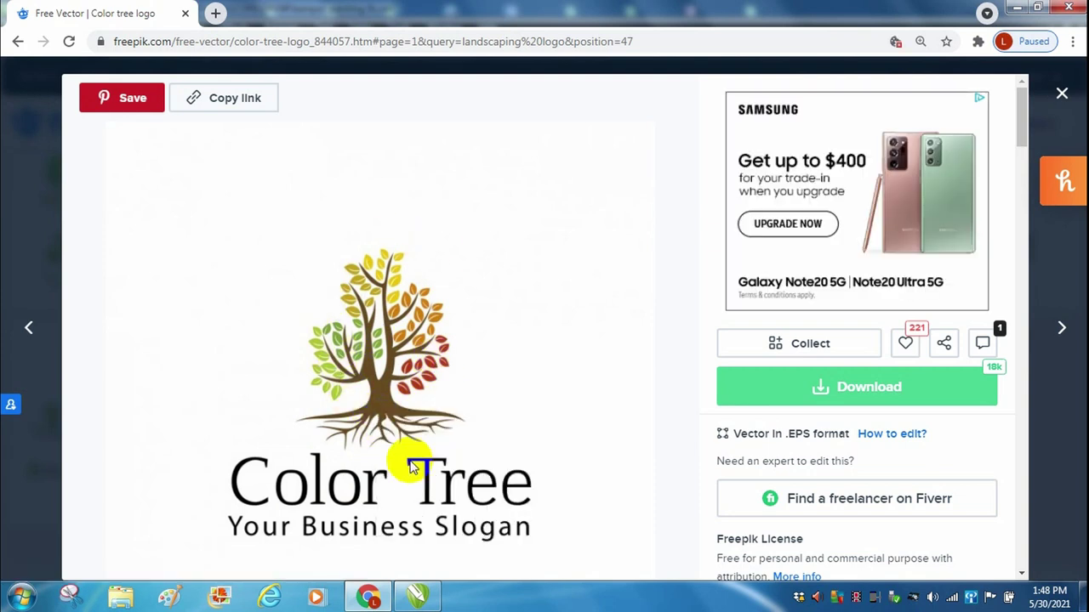
pyautogui.click(418, 597)
pyautogui.rightClick(414, 352)
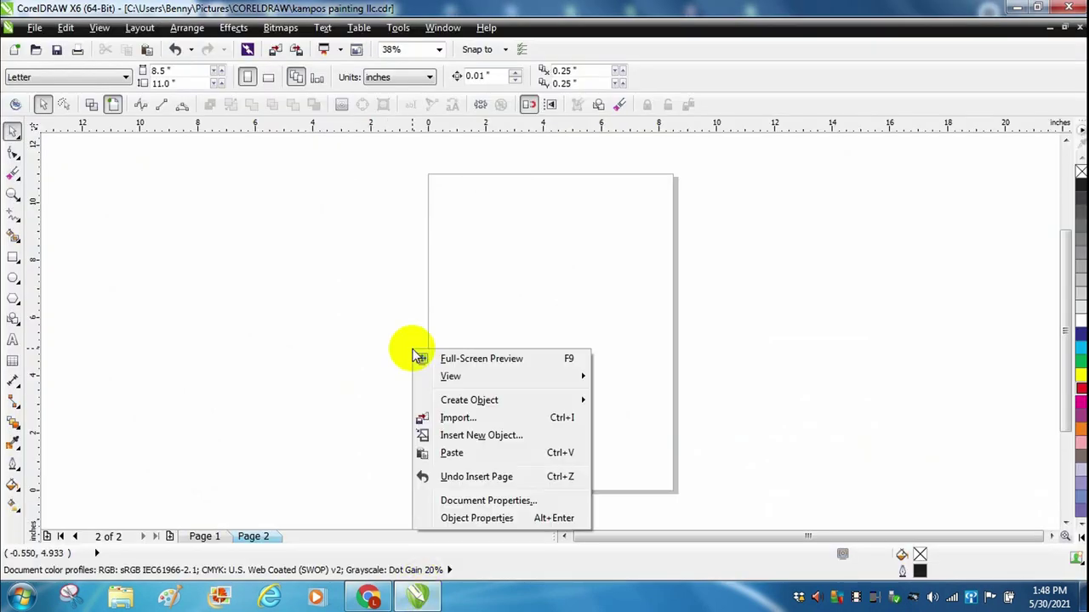
pyautogui.click(366, 598)
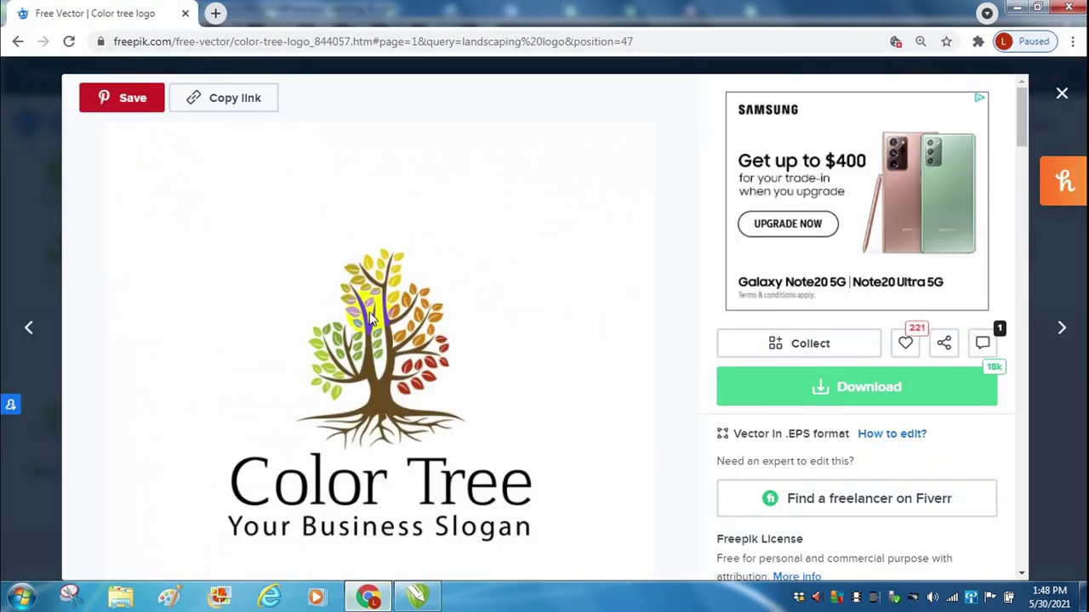
# Copy the Color Tree logo image from Freepik and paste it onto Page 2 of the CorelDRAW document
pyautogui.rightClick(406, 374)
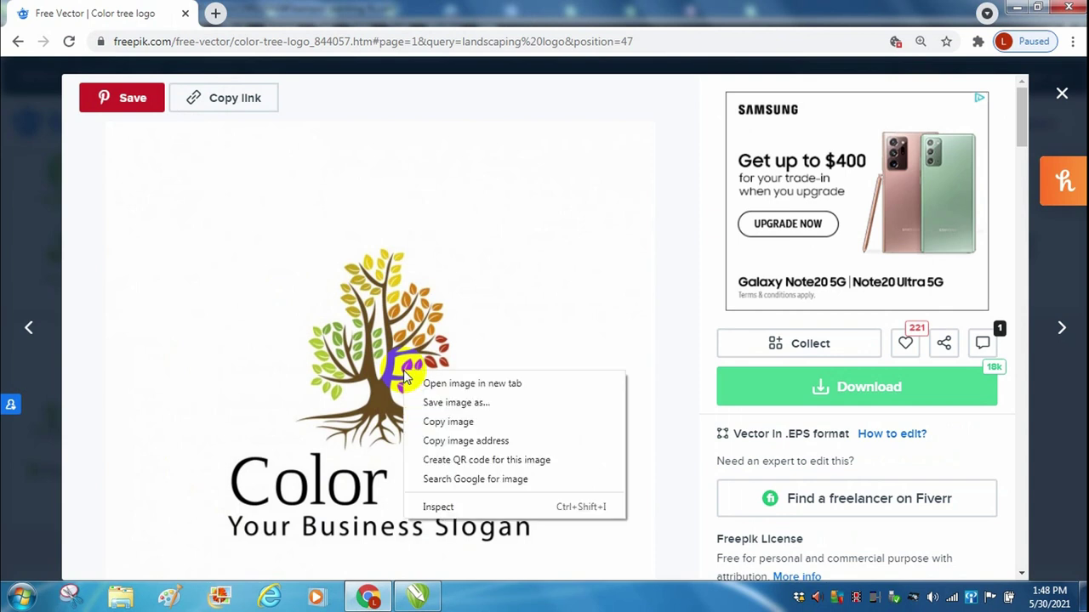
pyautogui.click(462, 423)
pyautogui.click(416, 598)
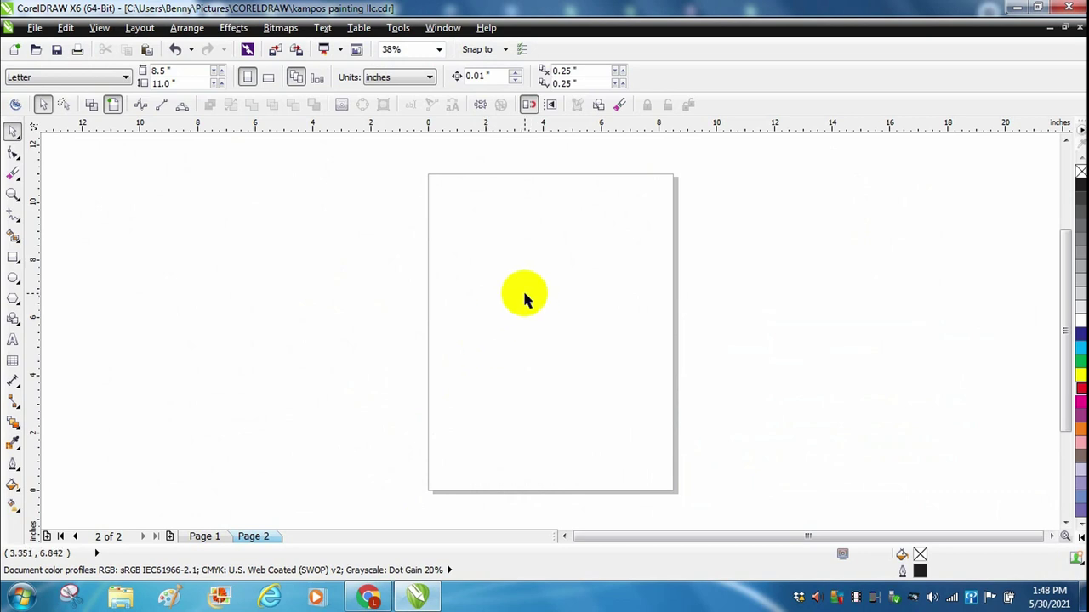
pyautogui.rightClick(525, 298)
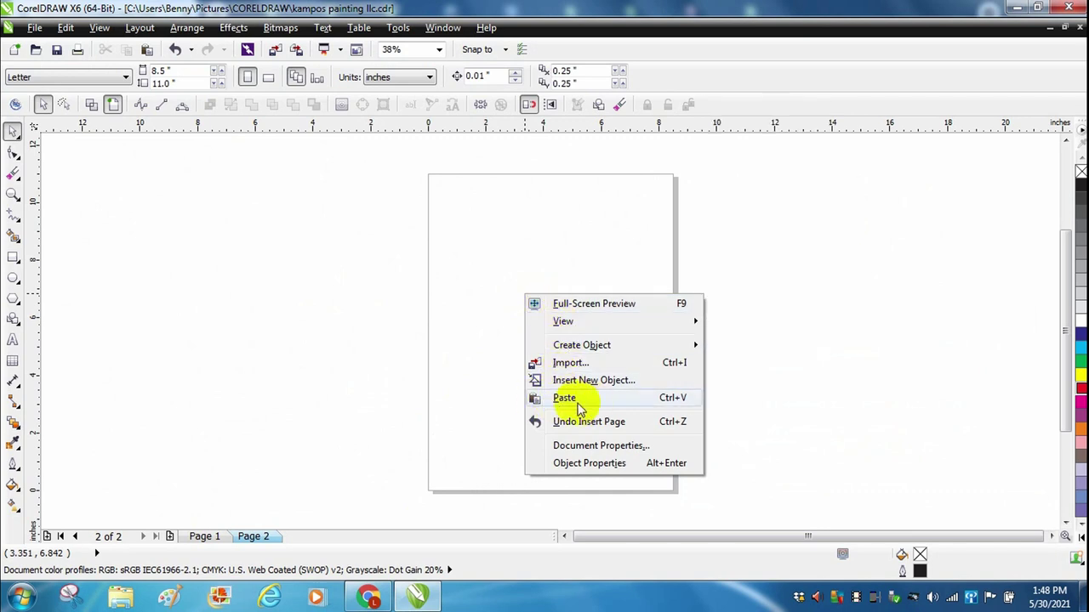
pyautogui.click(575, 397)
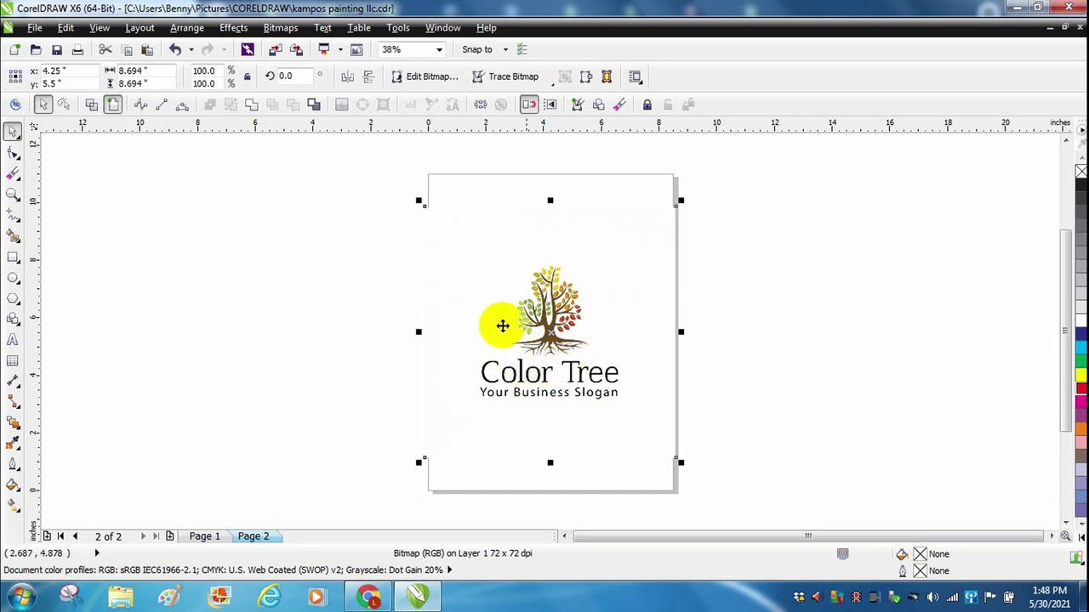
# Move the pasted logo bitmap to the left of the page and enlarge it proportionally to about 13.1 inches square
pyautogui.click(323, 341)
pyautogui.click(544, 348)
pyautogui.moveTo(550, 346); pyautogui.dragTo(304, 301)
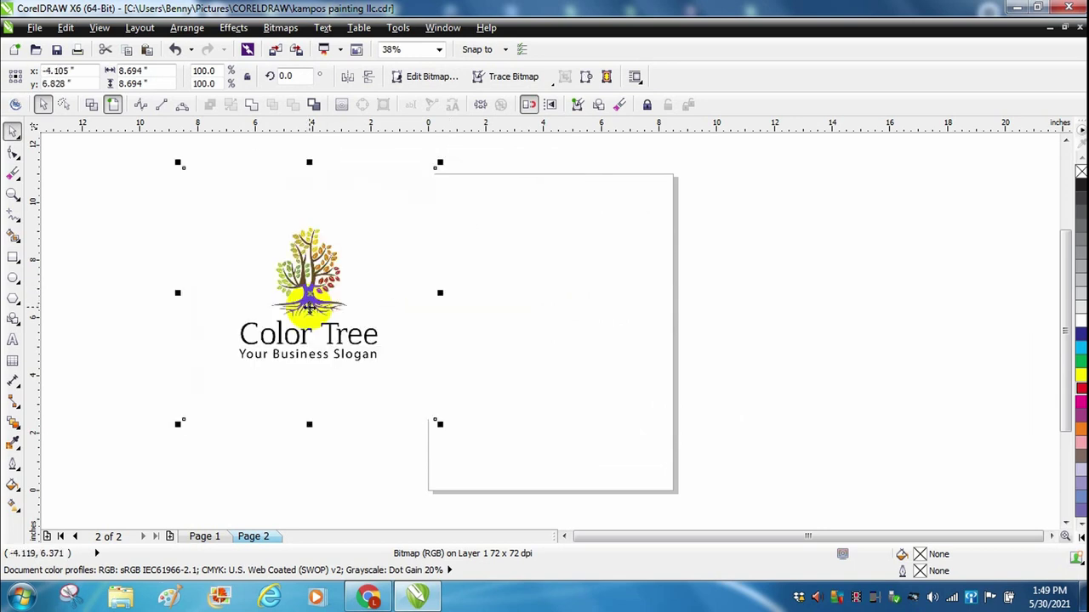
pyautogui.moveTo(436, 424); pyautogui.dragTo(637, 530)
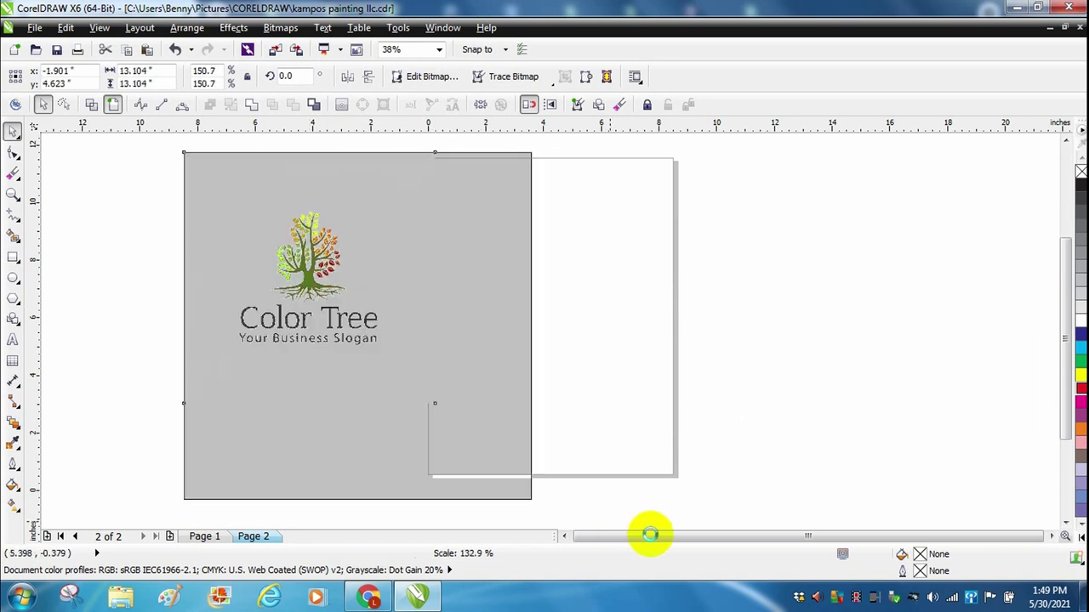
# Convert the logo bitmap to 1-bit black and white using the Line Art method with a threshold of 207
pyautogui.click(280, 28)
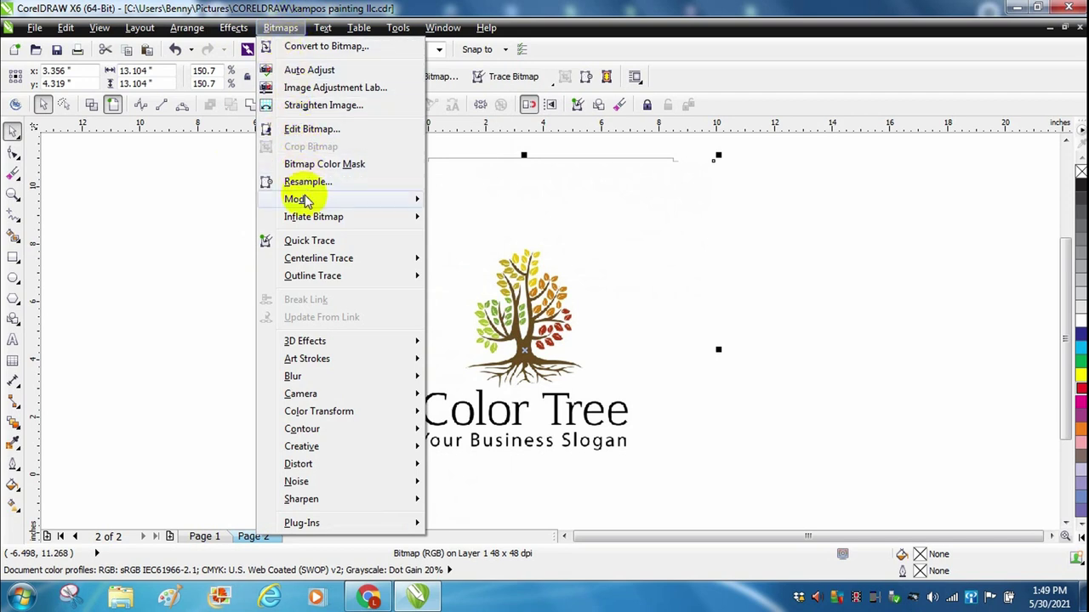
pyautogui.moveTo(304, 199)
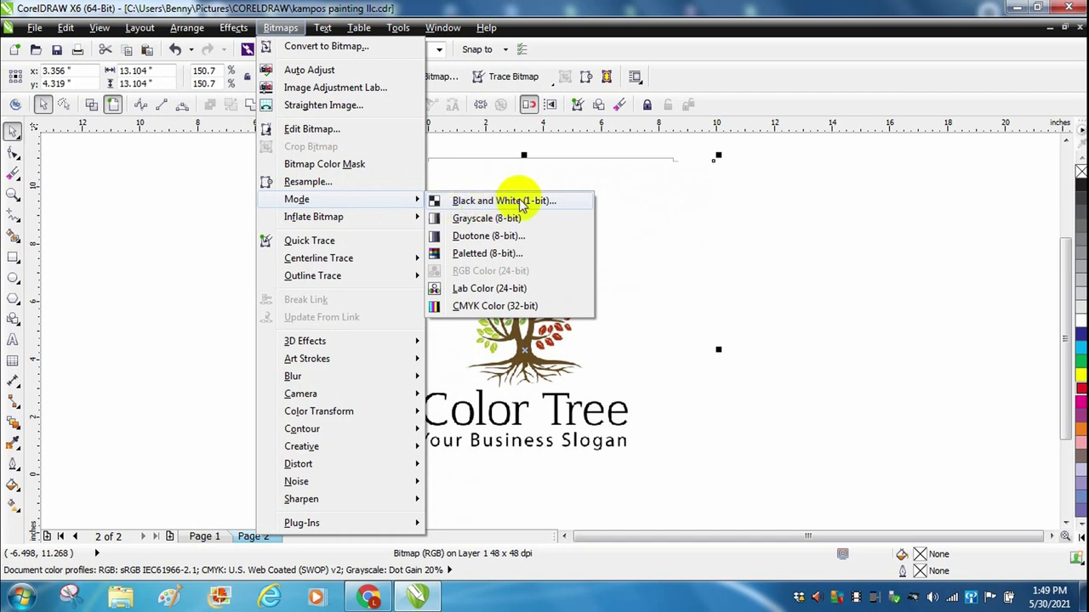
pyautogui.click(520, 204)
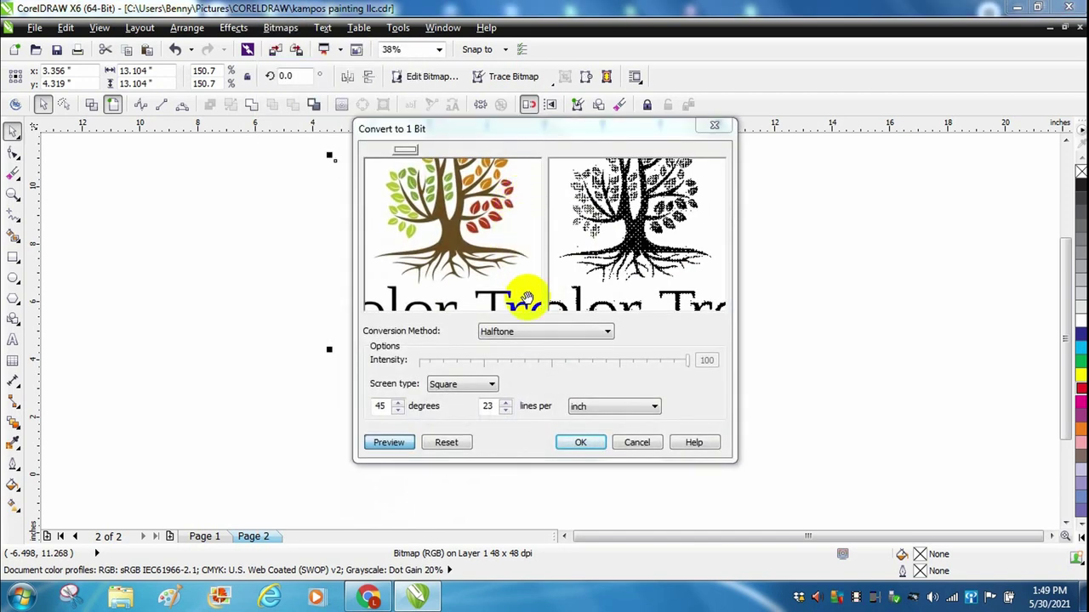
pyautogui.rightClick(494, 259)
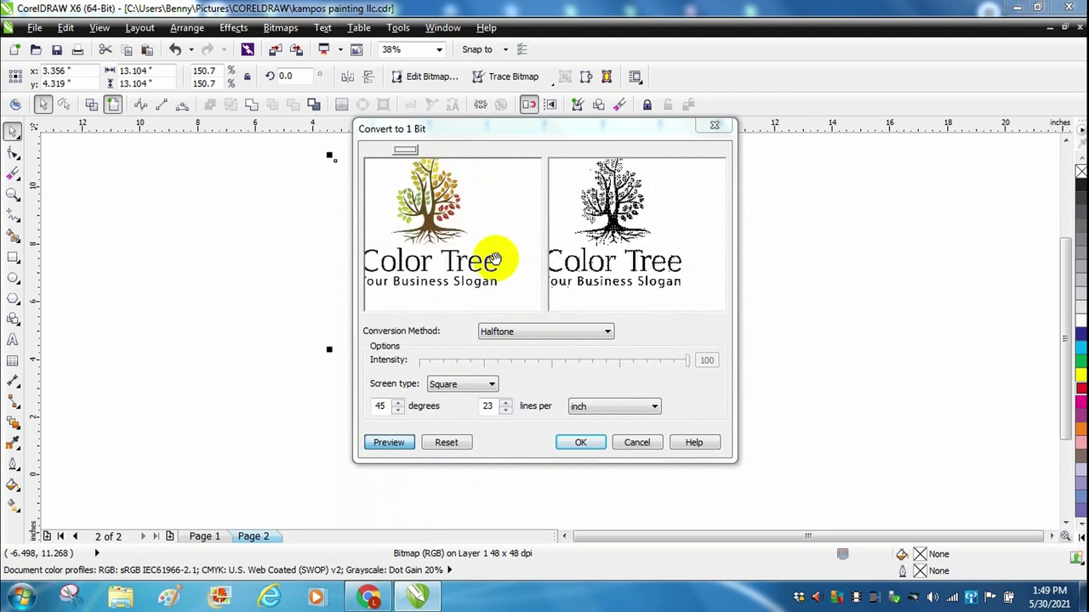
pyautogui.moveTo(464, 243); pyautogui.dragTo(499, 279)
pyautogui.click(491, 255)
pyautogui.rightClick(505, 241)
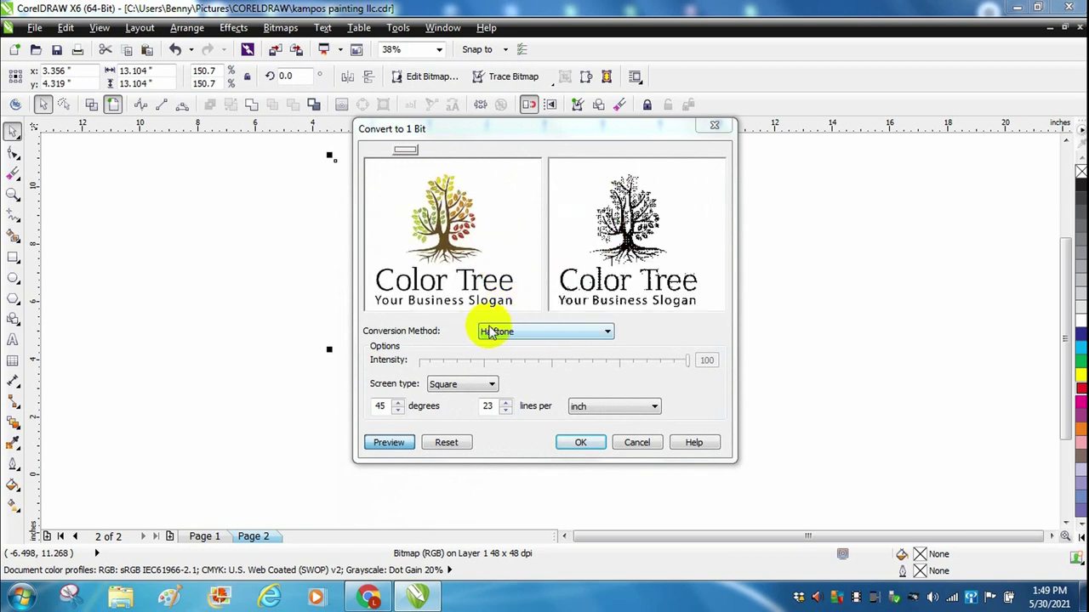
pyautogui.click(540, 334)
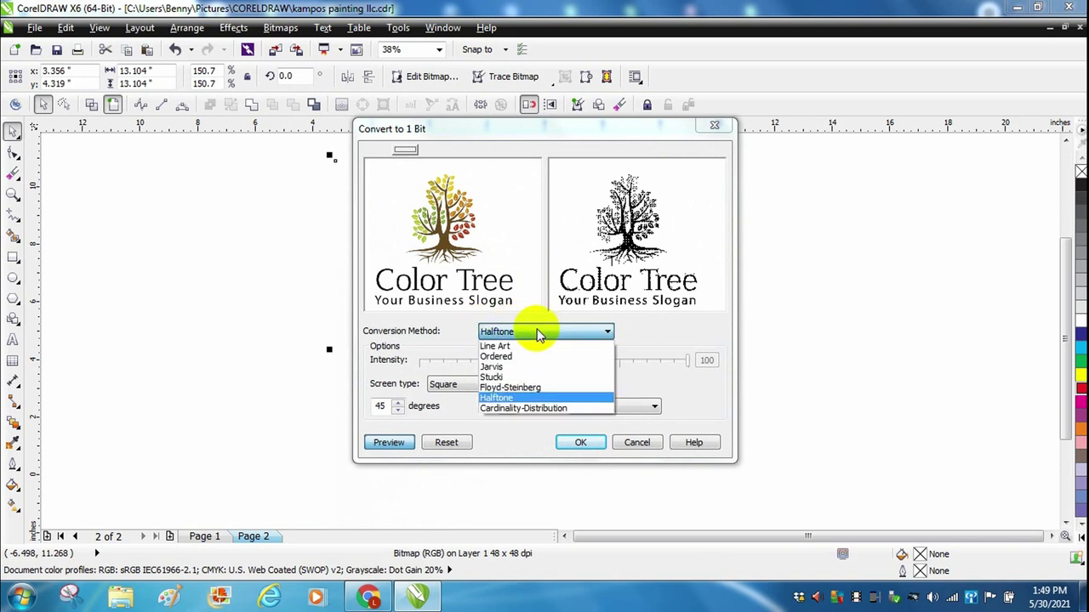
pyautogui.click(496, 347)
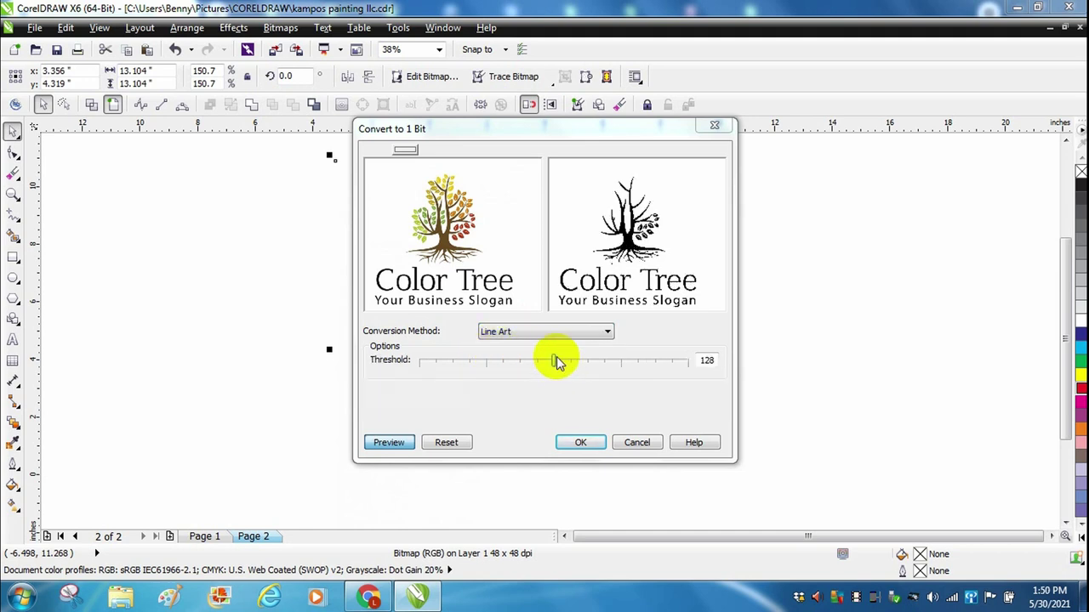
pyautogui.click(572, 364)
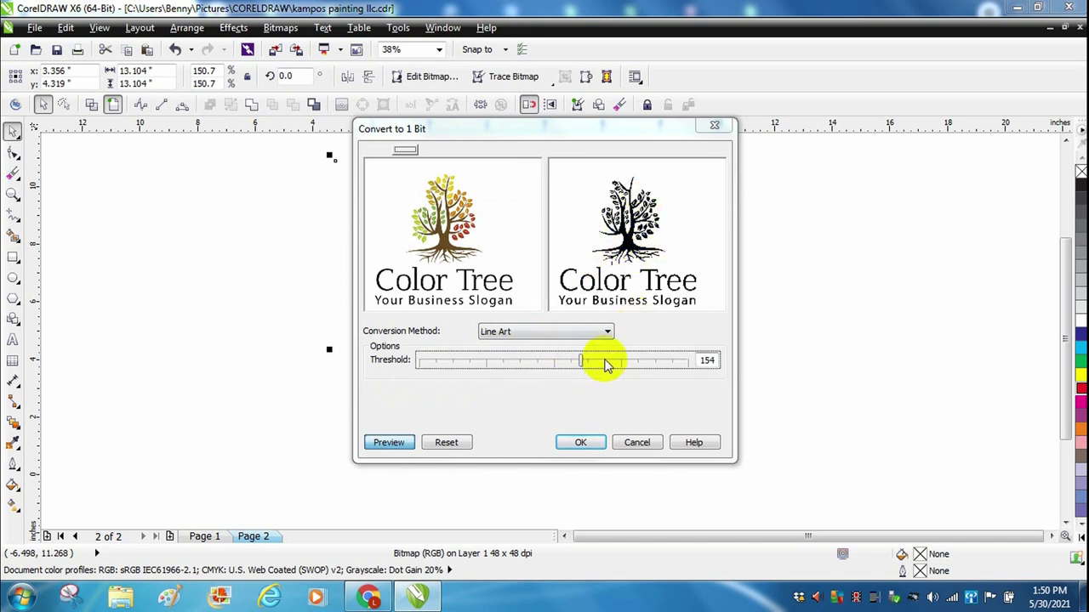
pyautogui.moveTo(605, 364); pyautogui.dragTo(632, 364)
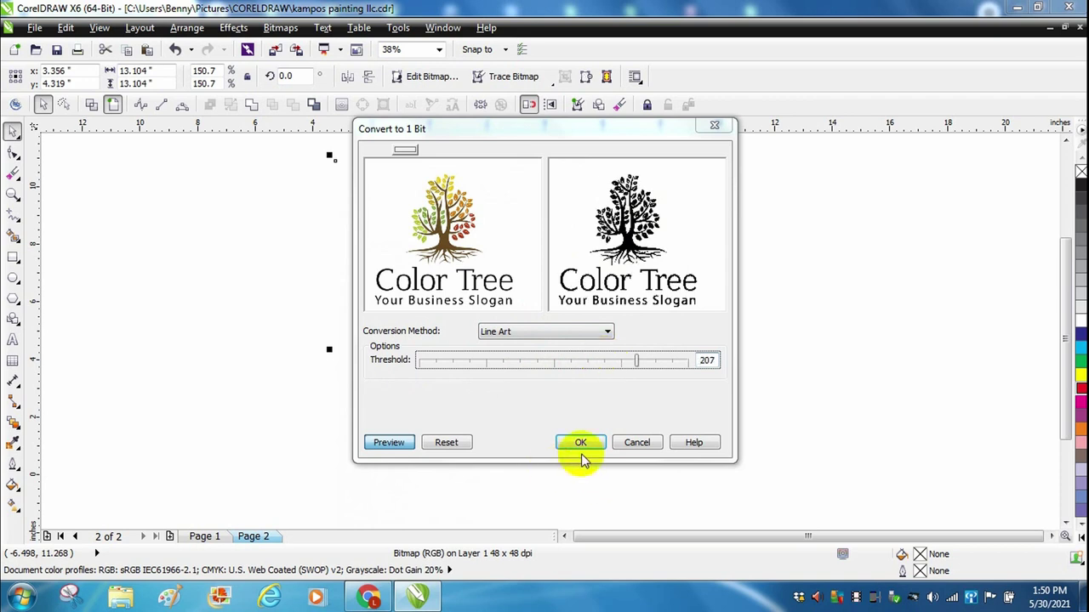
pyautogui.click(580, 442)
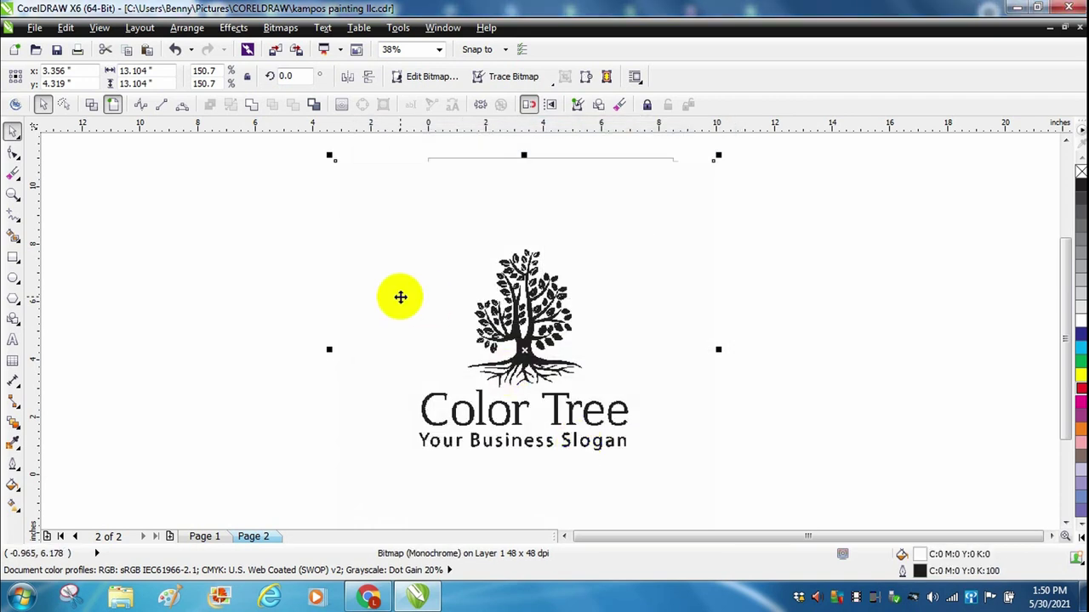
# Trace the black and white logo with Outline Trace using the Clipart type, and delete the original bitmap
pyautogui.click(400, 297)
pyautogui.click(524, 293)
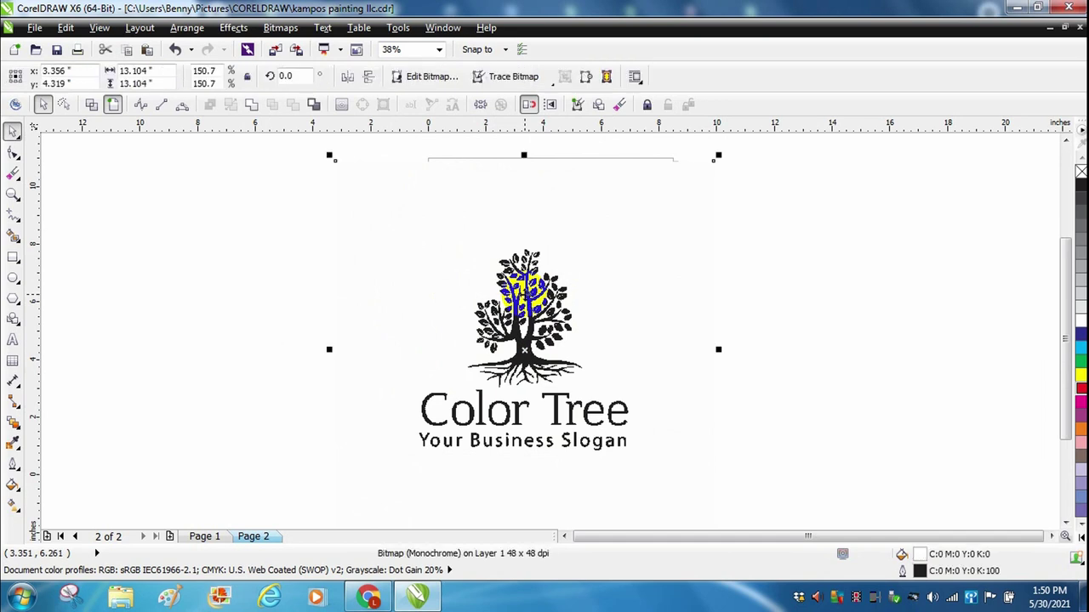
pyautogui.click(281, 28)
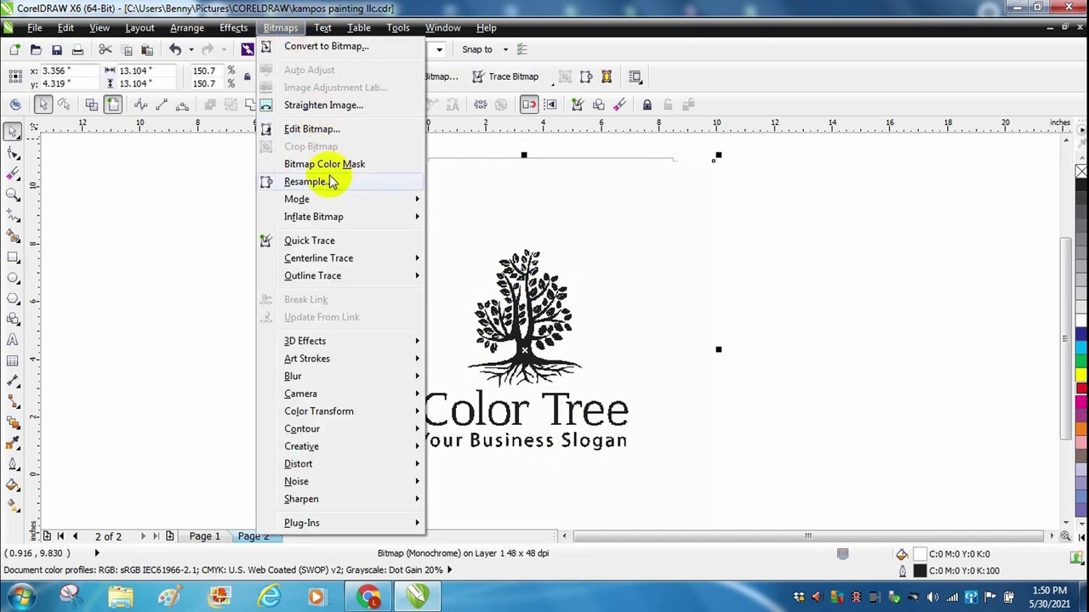
pyautogui.moveTo(322, 269)
pyautogui.moveTo(291, 281)
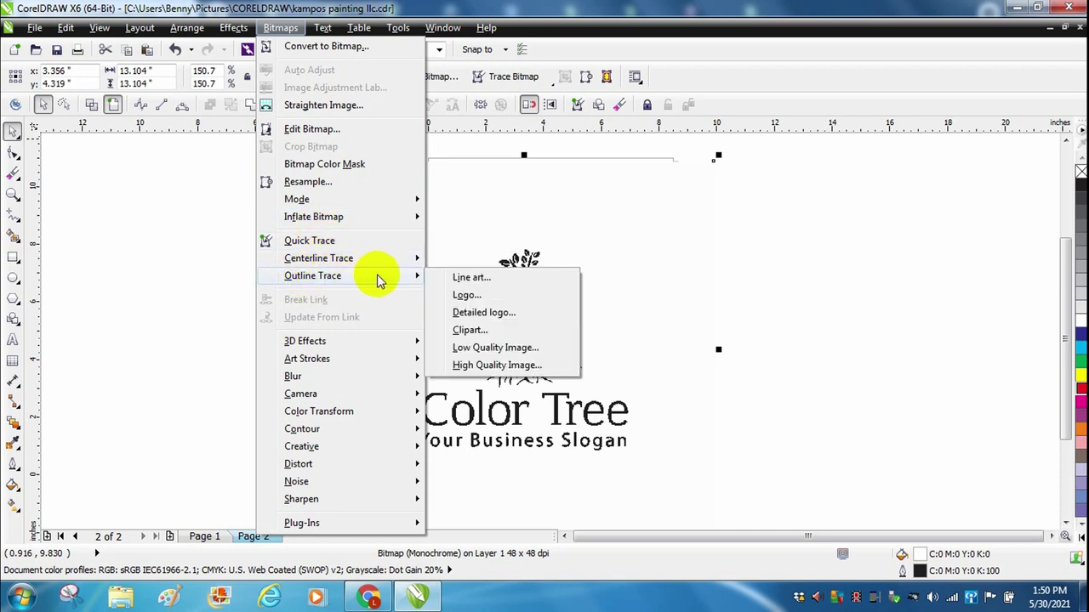
pyautogui.click(481, 330)
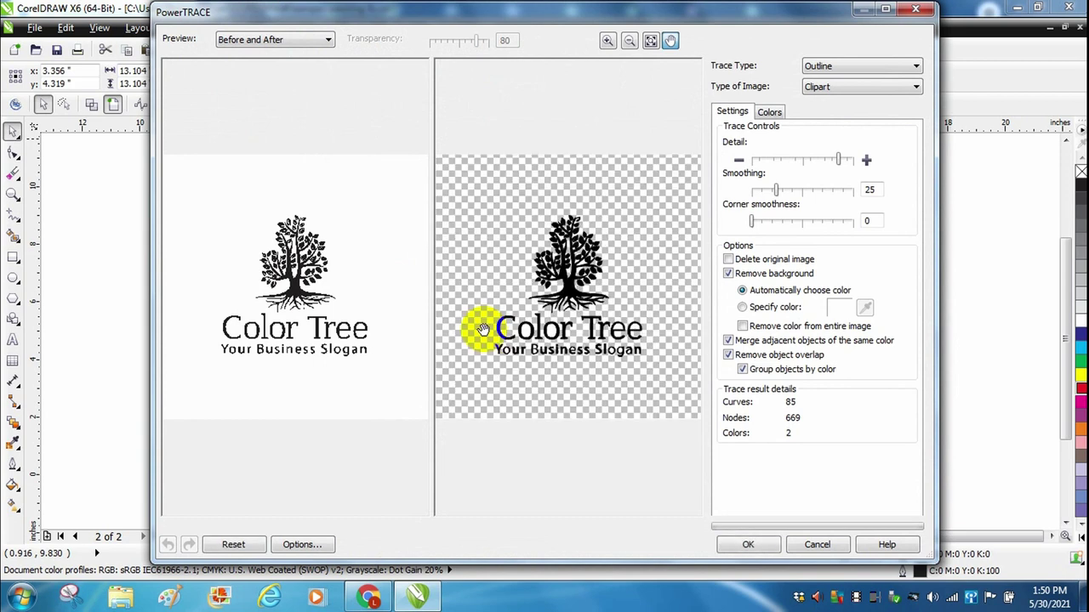
pyautogui.click(748, 544)
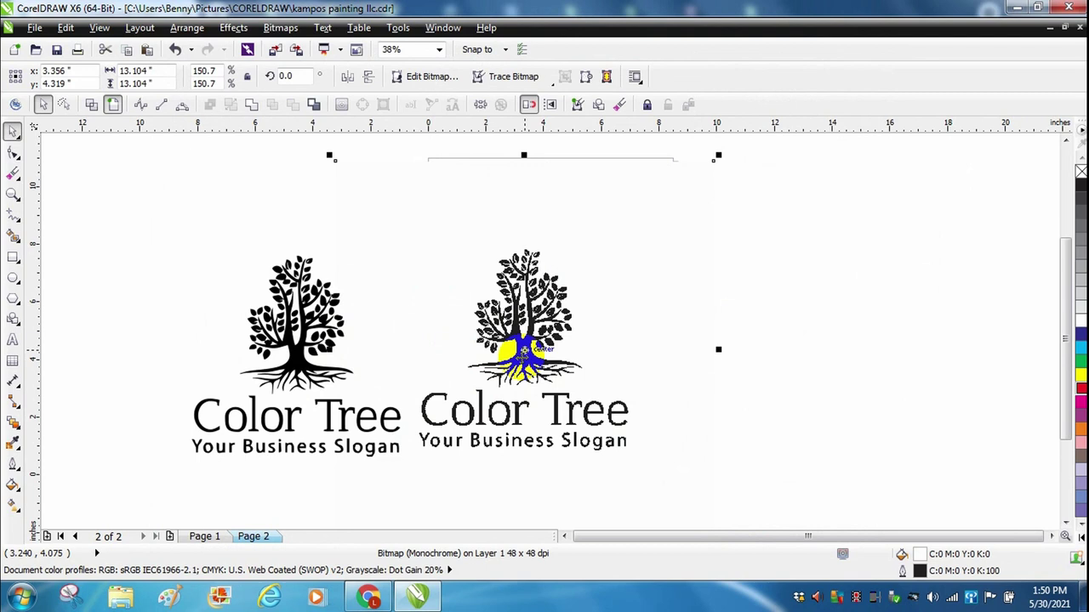
pyautogui.press('Delete')
# Ungroup all objects of the traced logo and delete the "Color Tree" and "Your Business Slogan" lettering
pyautogui.click(313, 337)
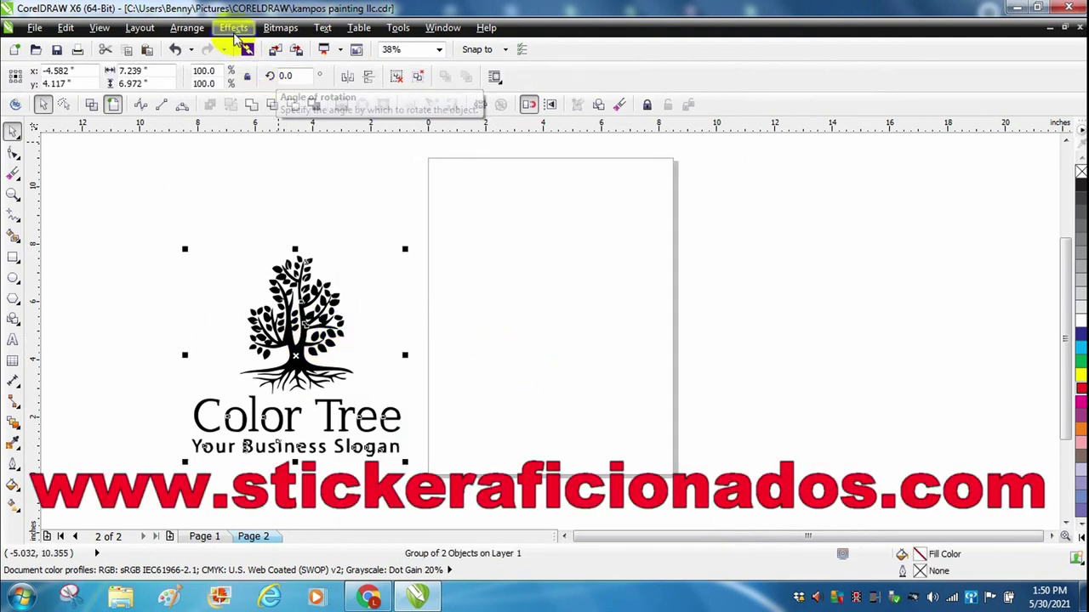
pyautogui.click(185, 29)
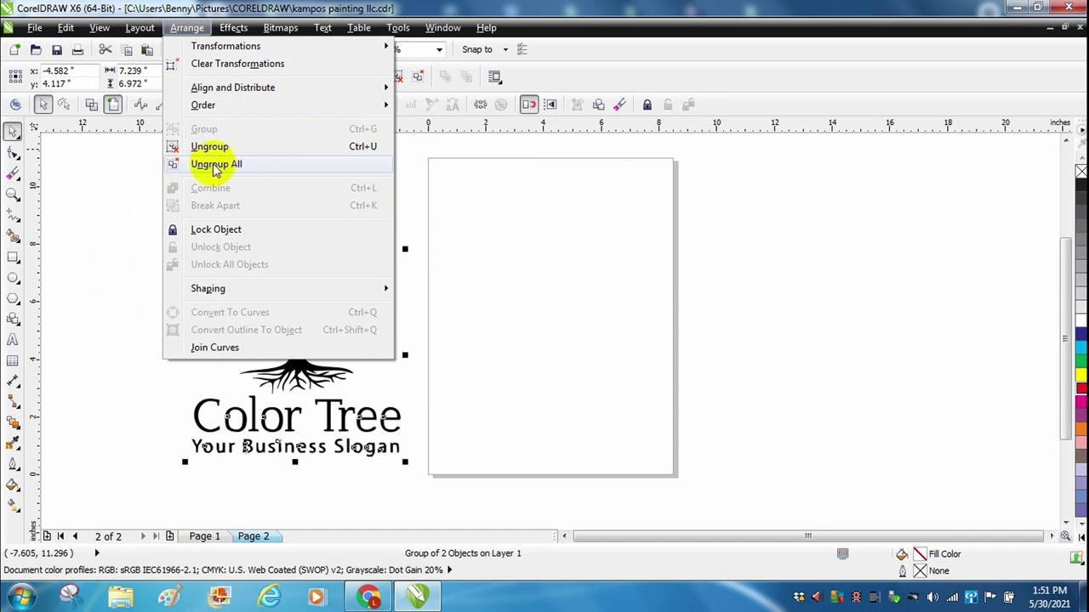
pyautogui.click(215, 164)
pyautogui.click(175, 352)
pyautogui.moveTo(141, 391); pyautogui.dragTo(499, 484)
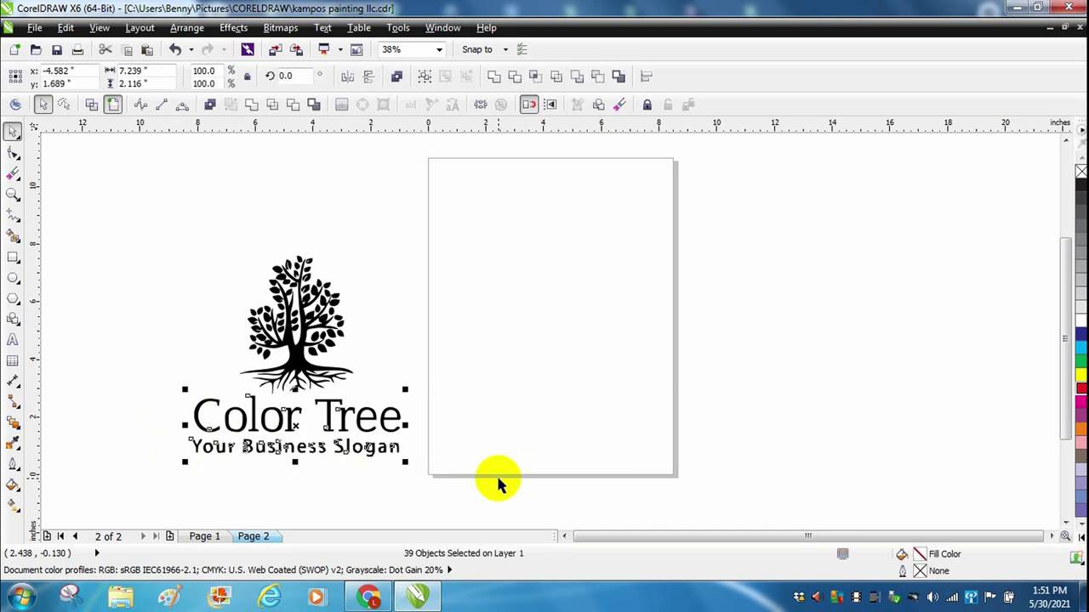
pyautogui.press('Delete')
# Enlarge the traced tree to about 6.36 by 7.7 inches and fill it with green (C:100 M:0 Y:100 K:0)
pyautogui.hotkey('ctrl', 'v')
pyautogui.moveTo(358, 395); pyautogui.dragTo(258, 322)
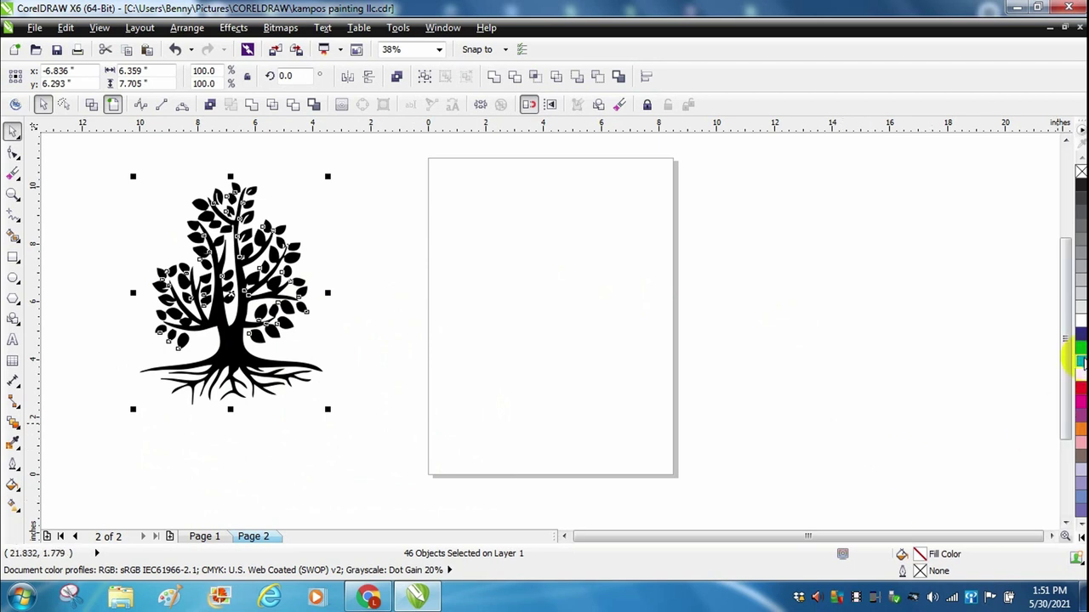
pyautogui.click(1079, 362)
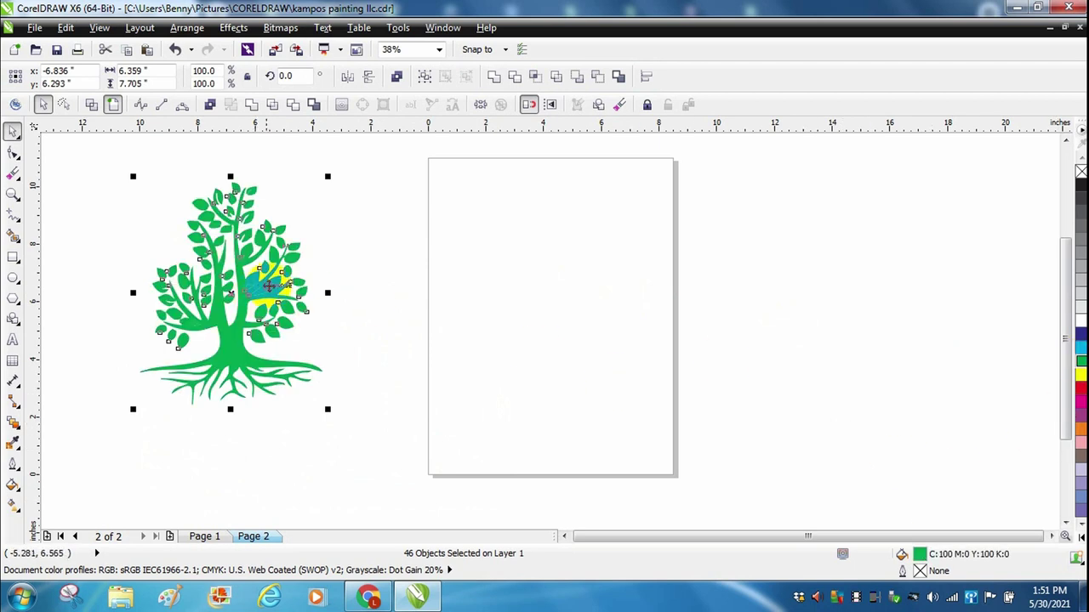
pyautogui.click(355, 312)
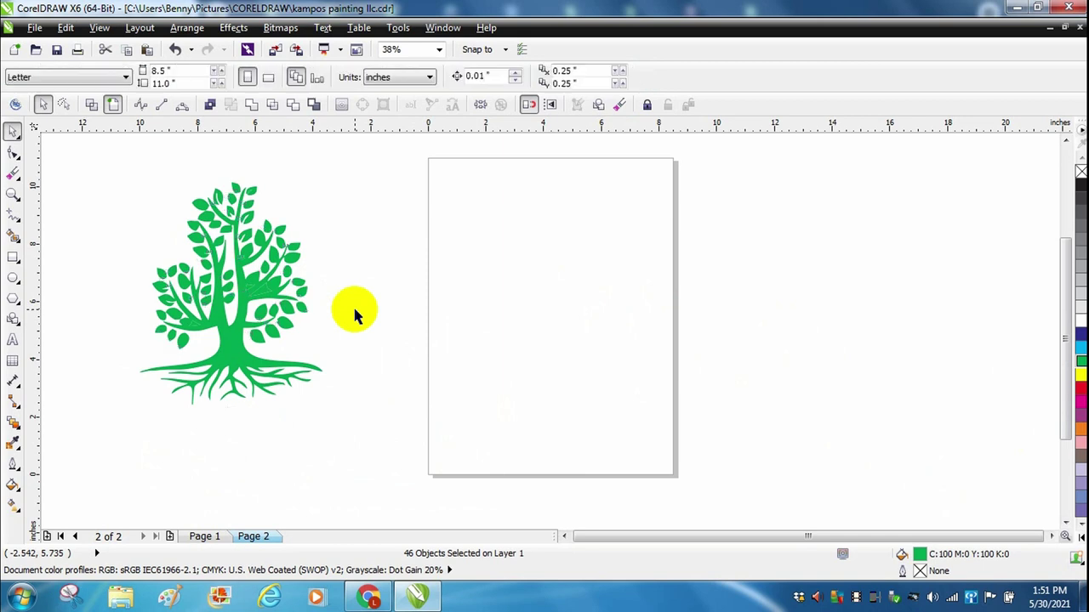
# Weld all pieces of the green tree into a single object and move it slightly lower beside the page
pyautogui.moveTo(395, 270); pyautogui.dragTo(271, 303)
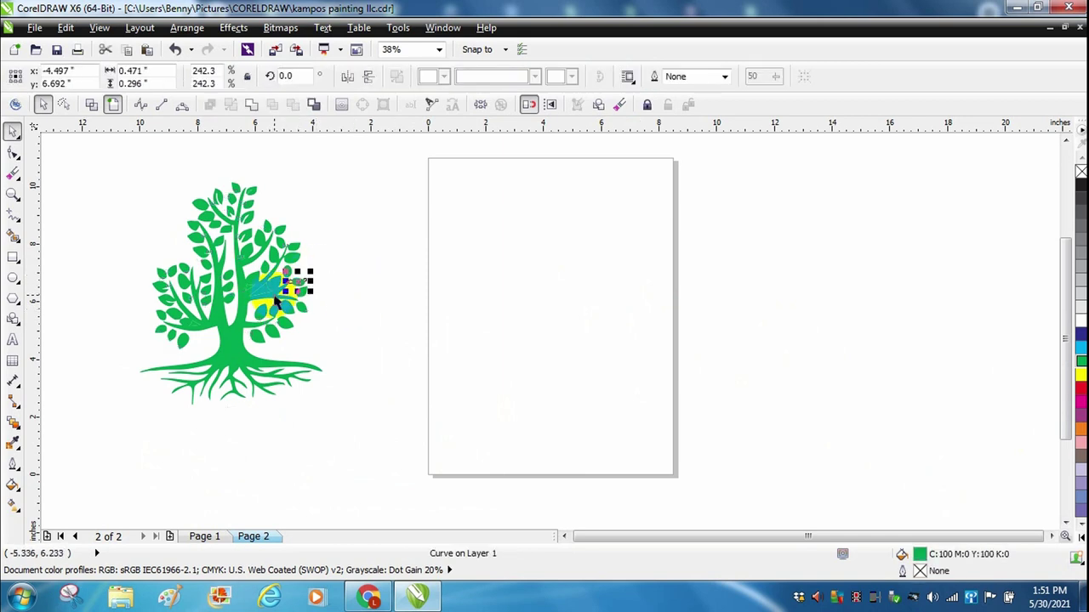
pyautogui.click(337, 295)
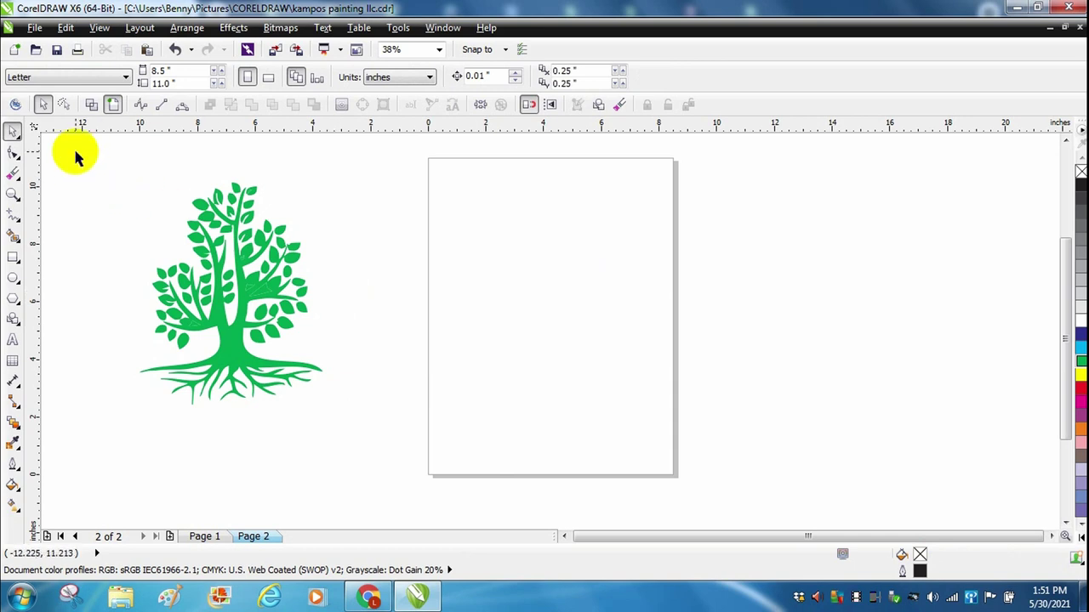
pyautogui.moveTo(89, 160); pyautogui.dragTo(439, 484)
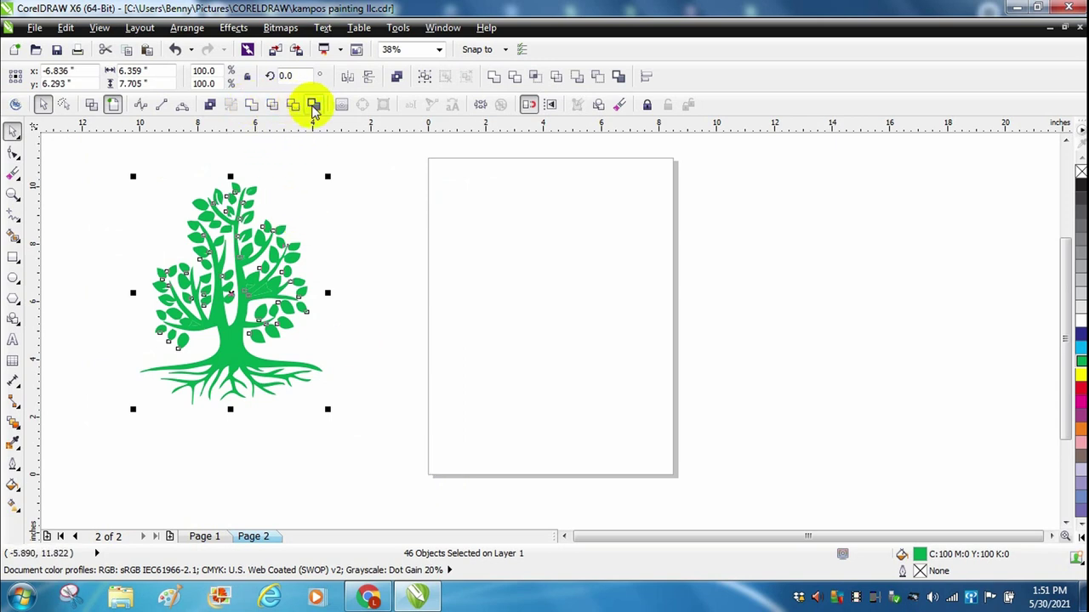
pyautogui.click(252, 109)
pyautogui.moveTo(273, 243); pyautogui.dragTo(300, 292)
pyautogui.click(385, 439)
# Draw a circle about 6.6 inches across on the page, fill it green (C:100 M:0 Y:100 K:0), and remove its outline
pyautogui.click(13, 277)
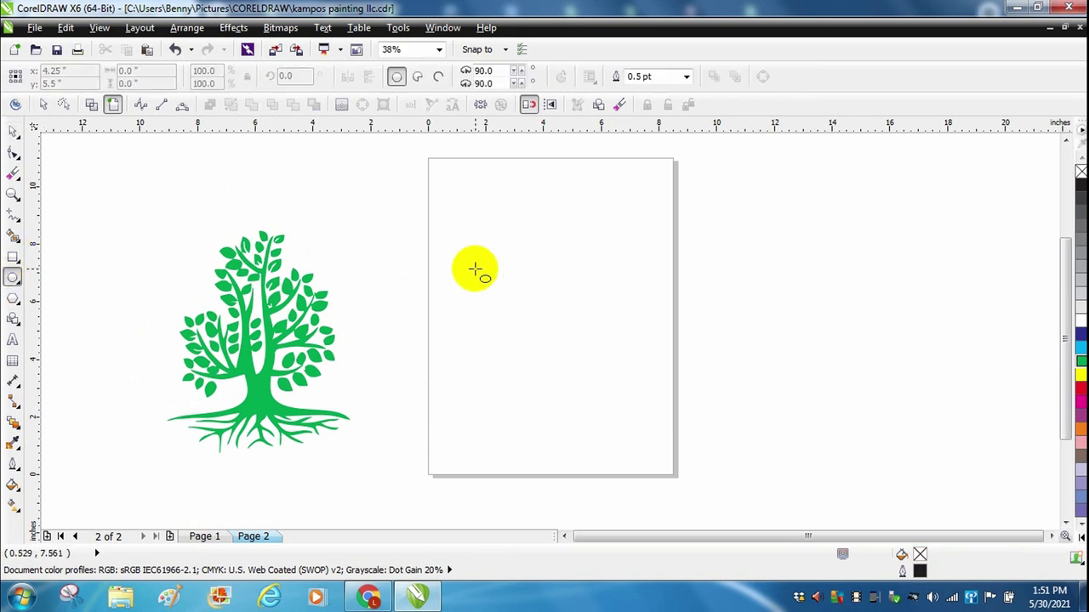
pyautogui.moveTo(458, 222); pyautogui.dragTo(652, 414)
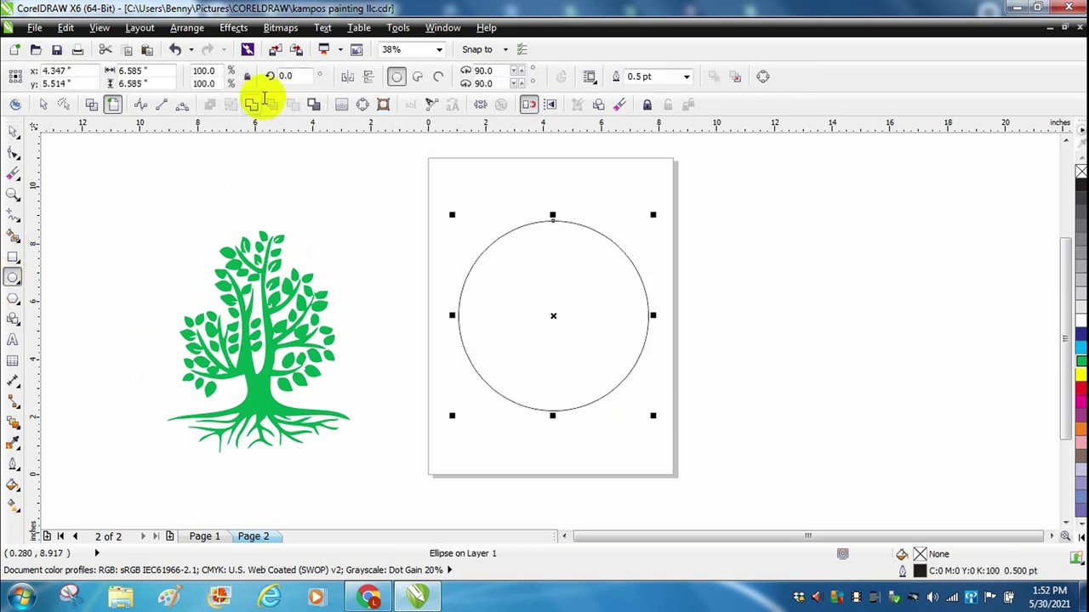
pyautogui.click(12, 132)
pyautogui.click(1080, 363)
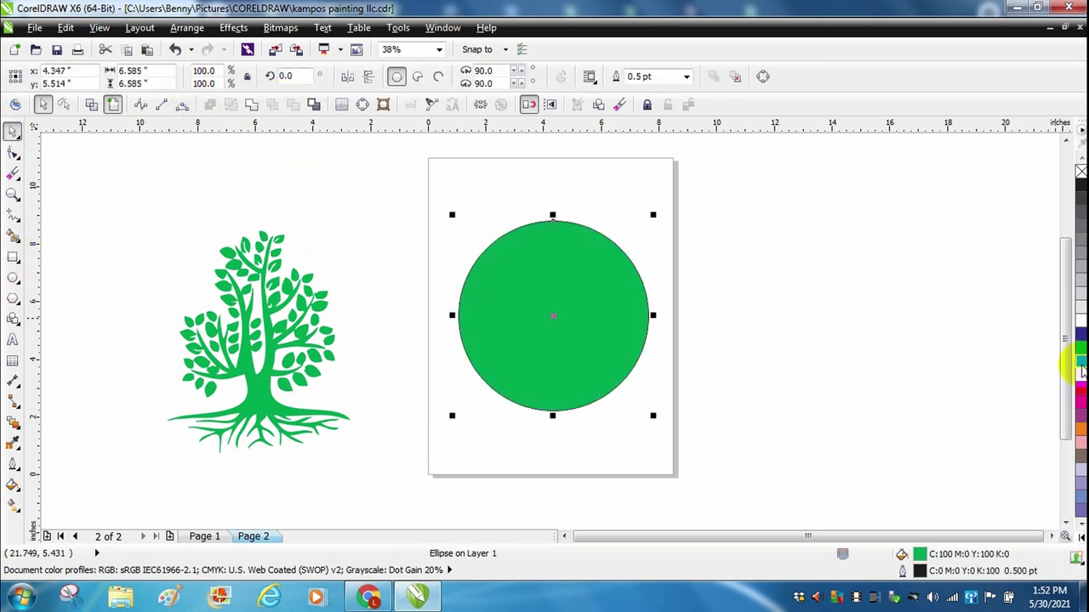
pyautogui.rightClick(1080, 171)
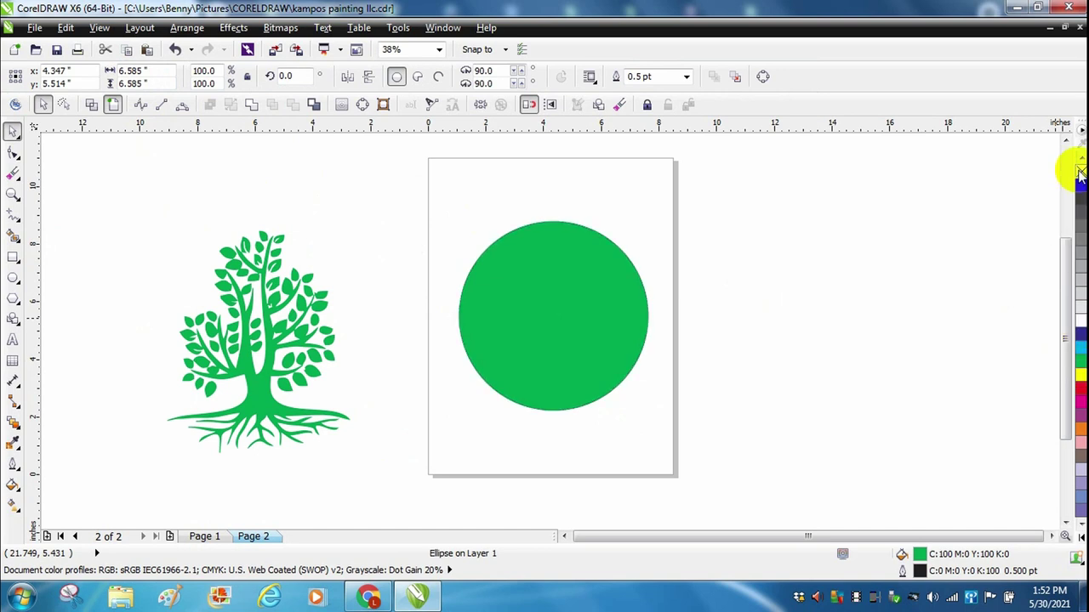
# Copy and paste the green circle, and move the duplicate off the page beside the original
pyautogui.rightClick(536, 329)
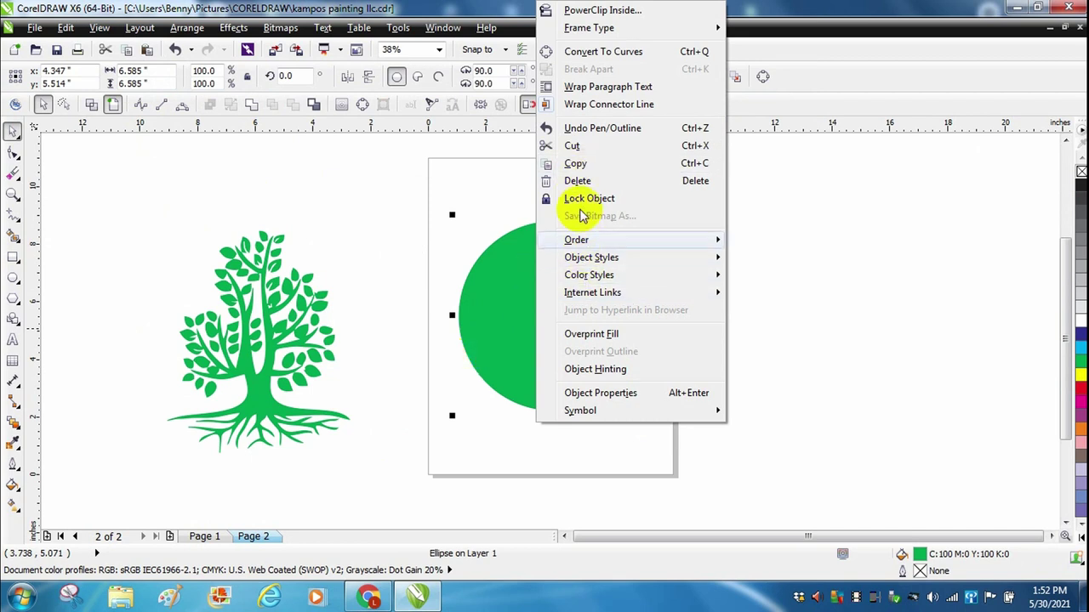
pyautogui.click(591, 163)
pyautogui.click(612, 179)
pyautogui.rightClick(617, 185)
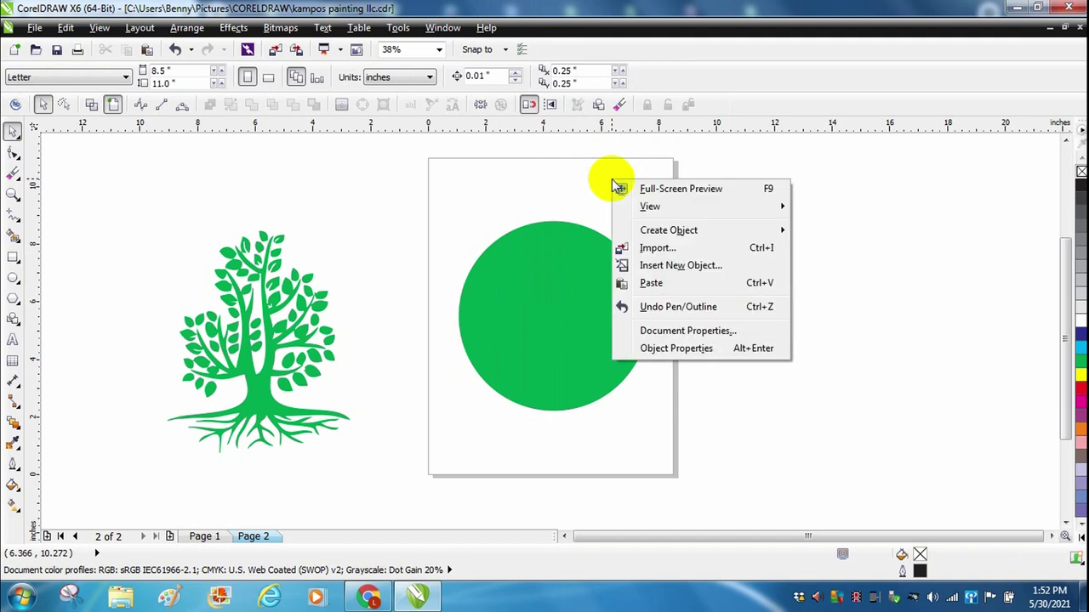
pyautogui.click(652, 284)
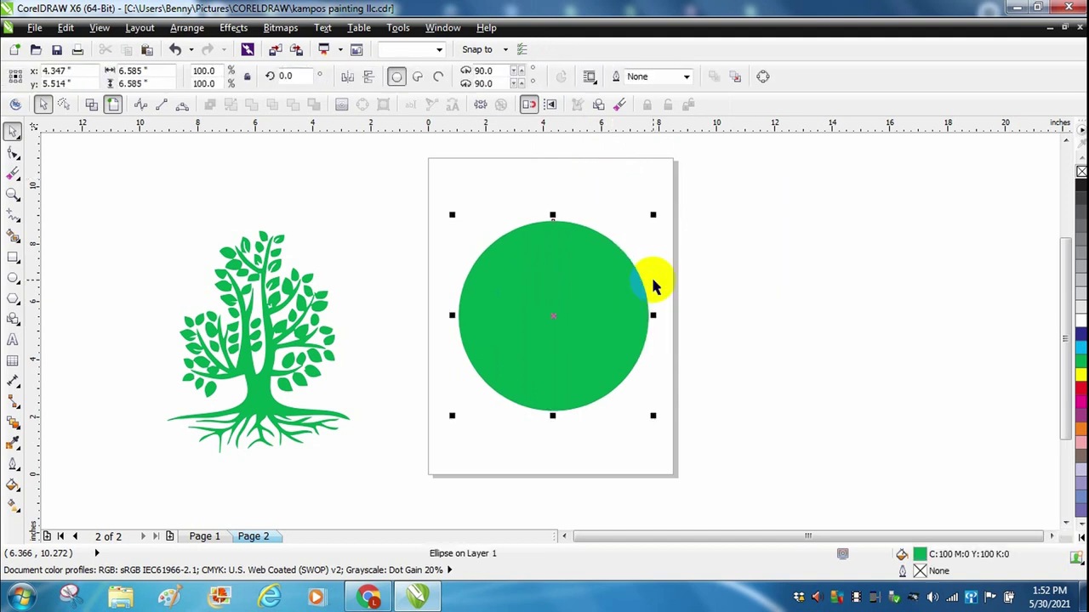
pyautogui.moveTo(559, 303); pyautogui.dragTo(840, 309)
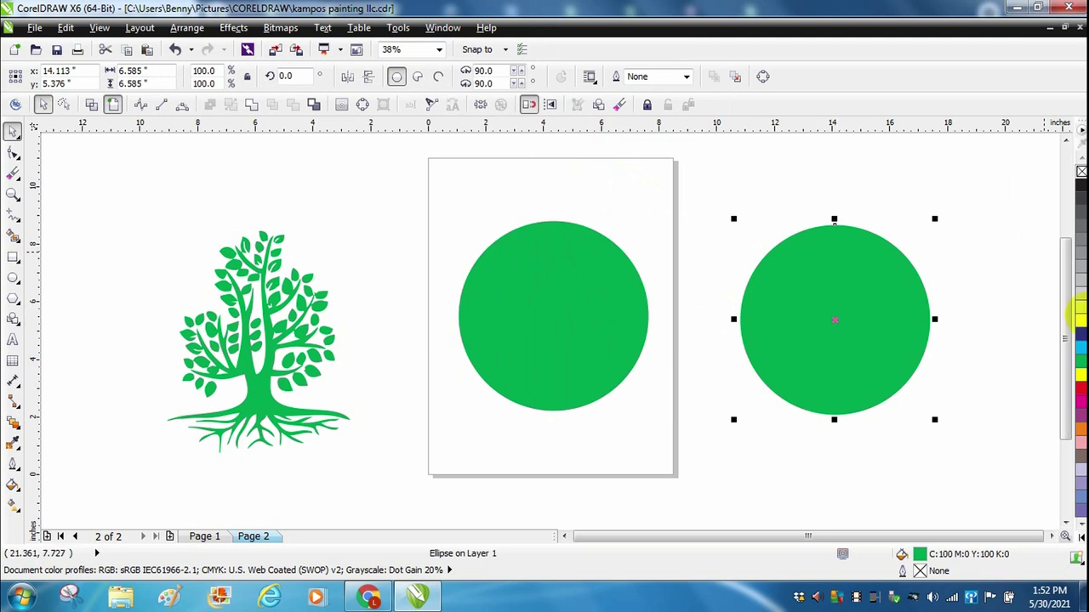
# Fill the duplicate circle yellow, shrink it slightly, and center it inside the green circle to leave an even green border
pyautogui.moveTo(1080, 374); pyautogui.dragTo(630, 365)
pyautogui.moveTo(651, 435); pyautogui.dragTo(630, 416)
pyautogui.click(535, 345)
pyautogui.moveTo(536, 344); pyautogui.dragTo(550, 339)
pyautogui.moveTo(645, 413); pyautogui.dragTo(647, 412)
pyautogui.click(435, 195)
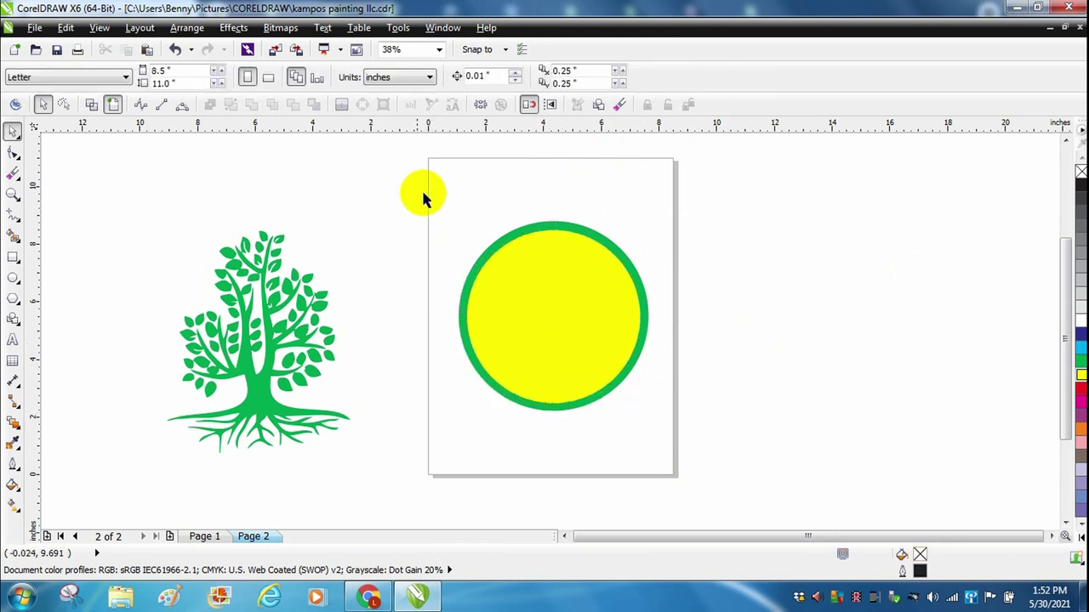
# Cut the yellow circle's shape out of the green circle and delete the yellow circle, leaving a green ring
pyautogui.moveTo(413, 194); pyautogui.dragTo(742, 460)
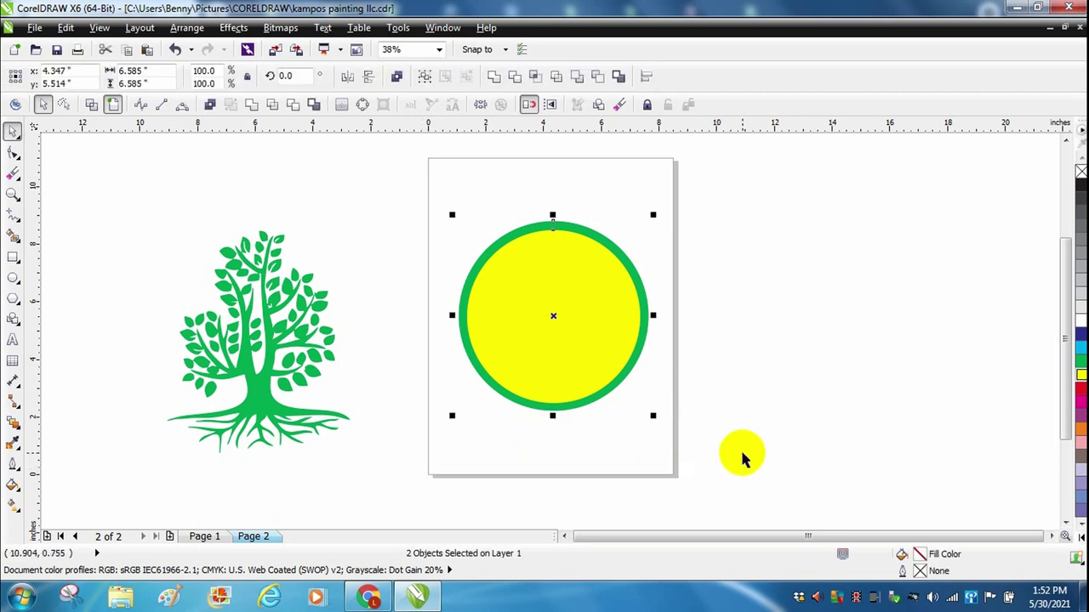
pyautogui.click(295, 108)
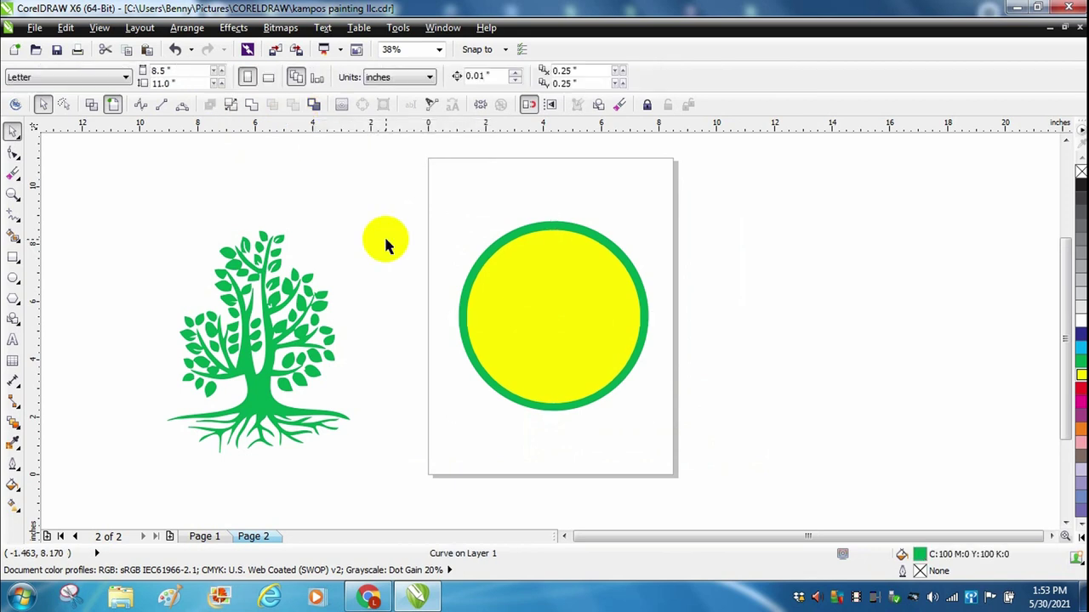
pyautogui.click(526, 301)
pyautogui.press('Delete')
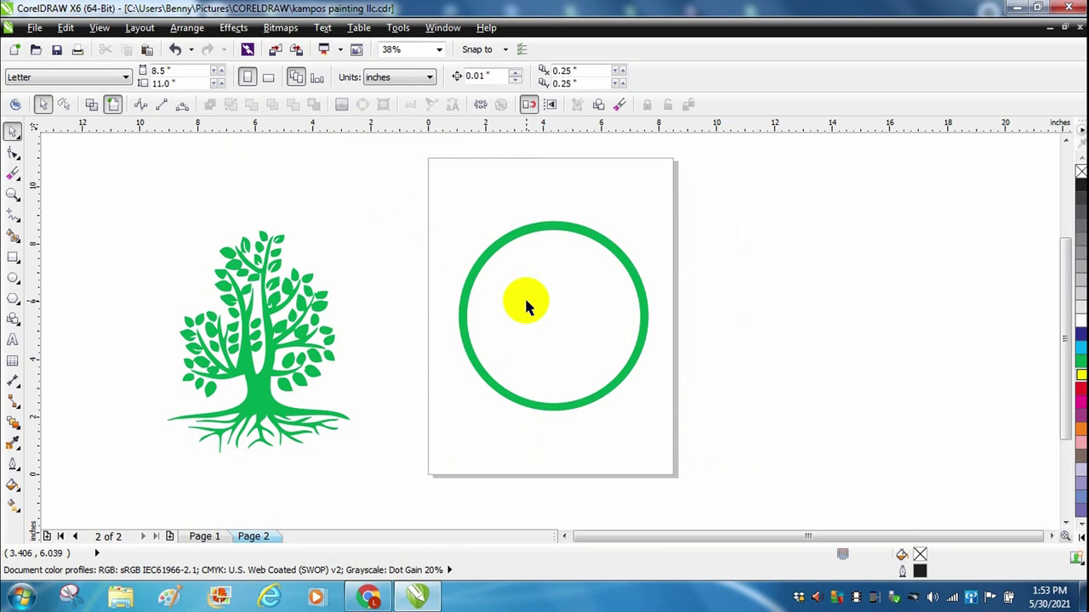
# Move the ring higher on the page and fit the tree inside it, scaled down to about 4.5 by 5.45 inches
pyautogui.click(506, 243)
pyautogui.moveTo(506, 243); pyautogui.dragTo(480, 190)
pyautogui.moveTo(156, 204); pyautogui.dragTo(301, 437)
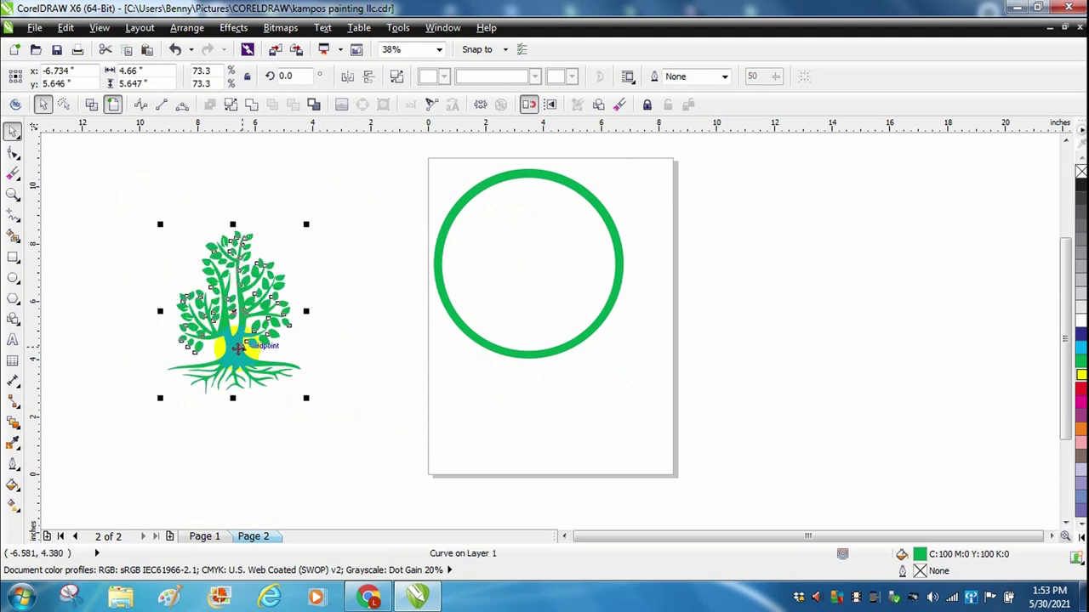
pyautogui.moveTo(235, 344); pyautogui.dragTo(530, 287)
pyautogui.moveTo(601, 333); pyautogui.dragTo(609, 350)
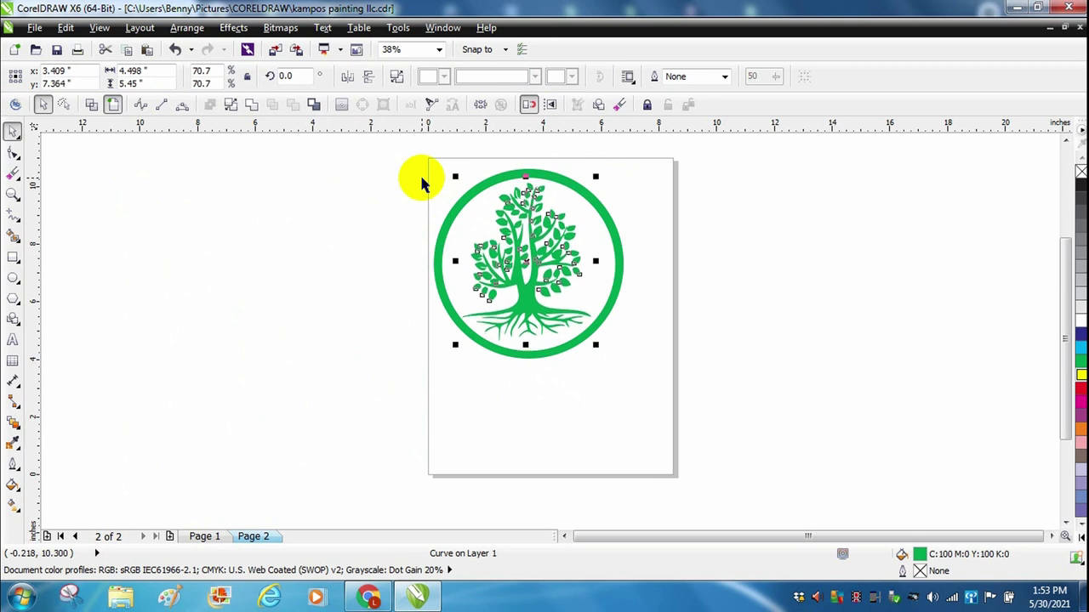
# Center the ring and the tree on each other and weld them into one object
pyautogui.keyDown('shift'); pyautogui.click(601, 339); pyautogui.keyUp('shift')
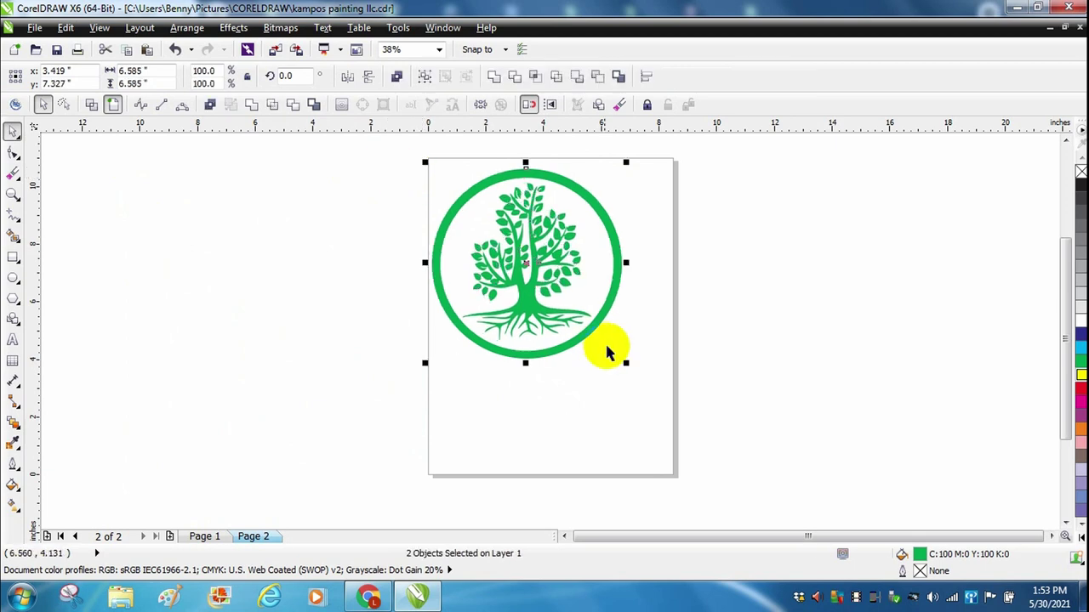
pyautogui.click(253, 112)
pyautogui.click(367, 308)
# Move the ringed tree logo off the page to its left side and shrink it to about three-quarters of its size
pyautogui.click(502, 272)
pyautogui.moveTo(502, 272); pyautogui.dragTo(236, 324)
pyautogui.click(498, 348)
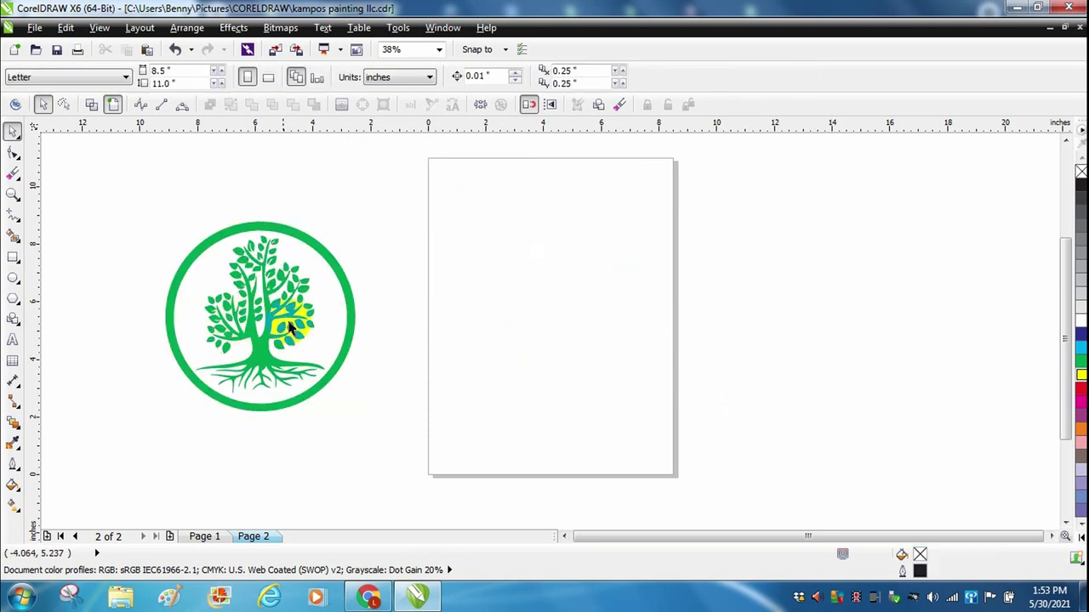
pyautogui.click(275, 323)
pyautogui.moveTo(361, 417); pyautogui.dragTo(309, 366)
# Add the artistic text "Ramirez Landscaping" in Arial, enlarge it to about 15.4 by 1.5 inches, and place it beside the logo
pyautogui.click(12, 339)
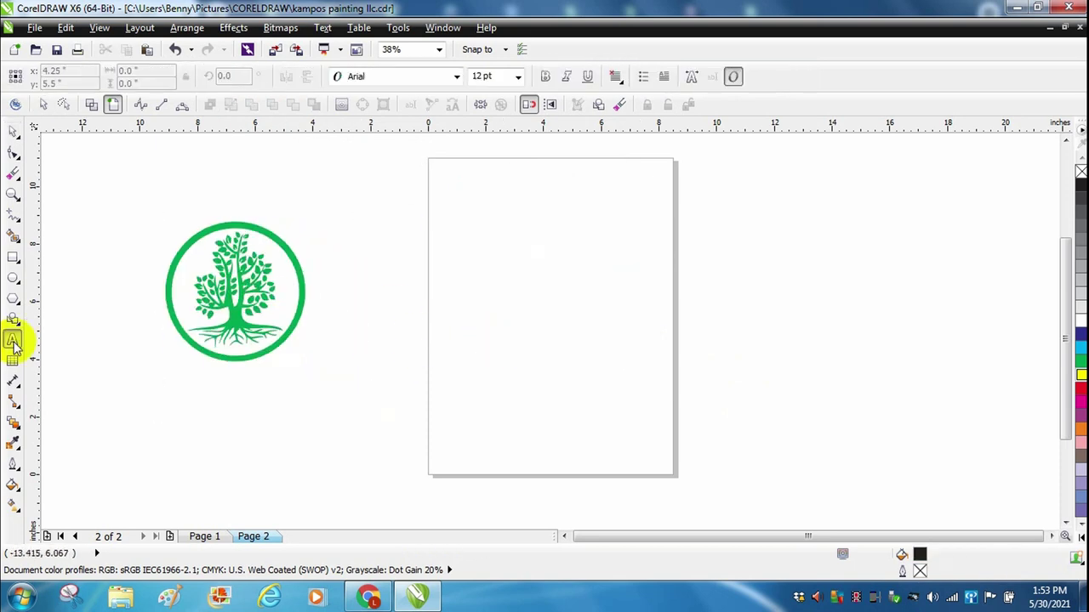
pyautogui.click(376, 321)
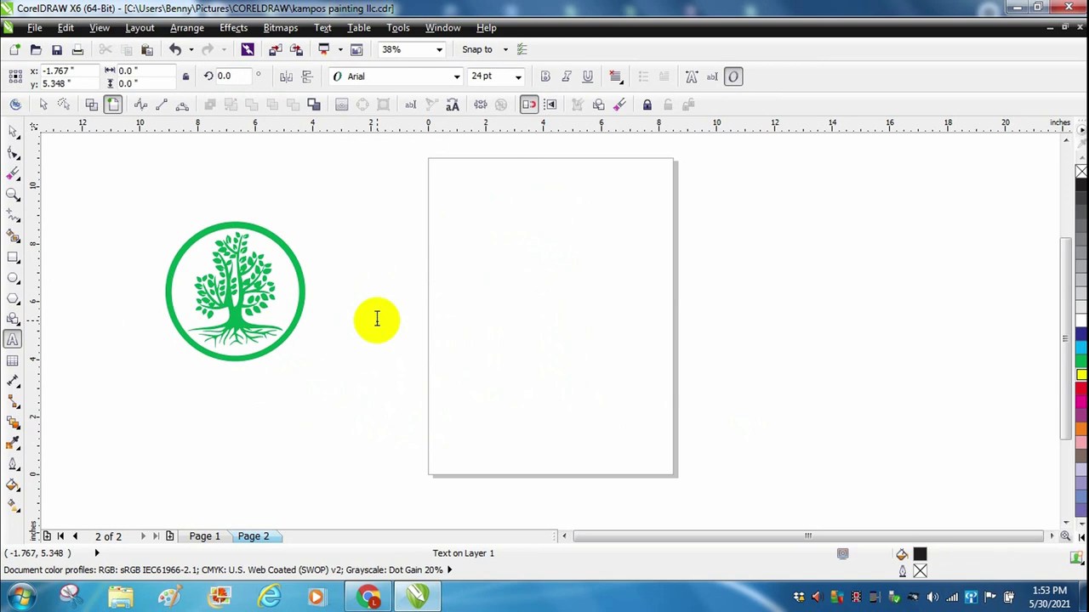
pyautogui.click(377, 319)
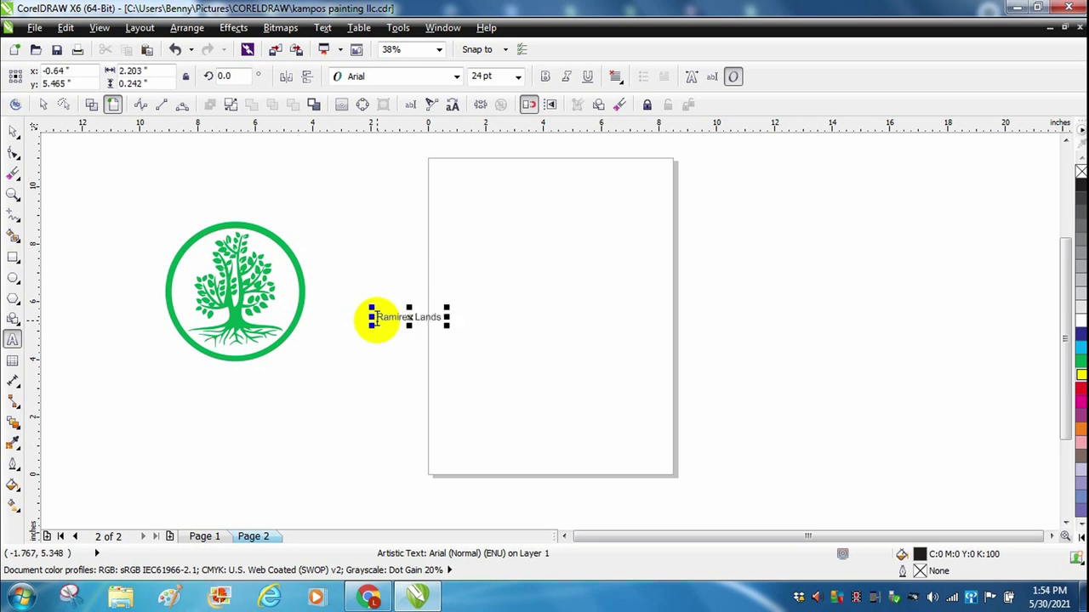
pyautogui.write('Ramirez Landsc')
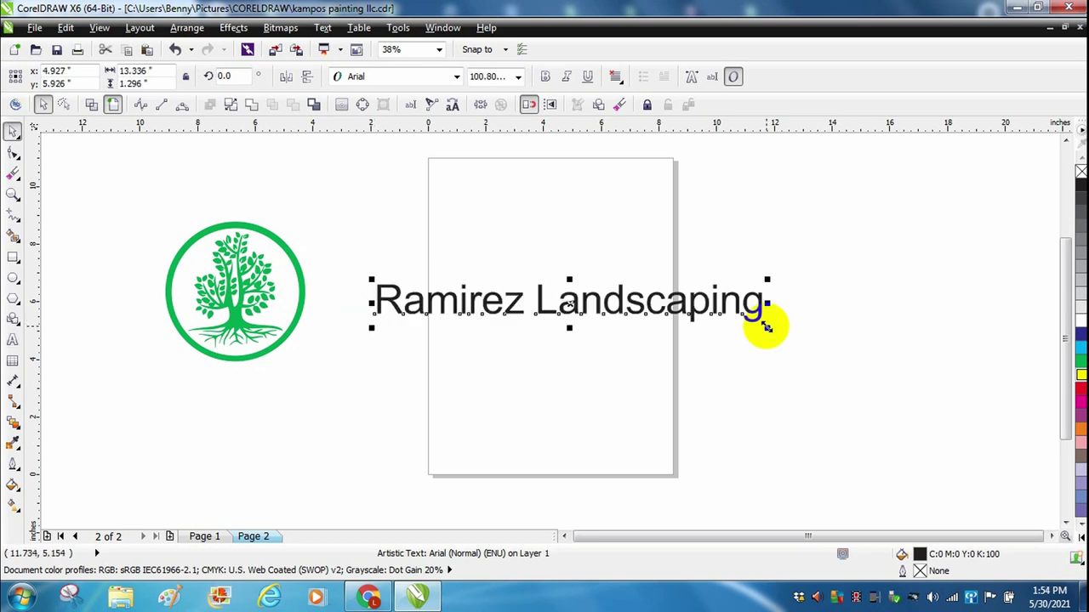
pyautogui.moveTo(760, 318); pyautogui.dragTo(825, 362)
pyautogui.moveTo(655, 302); pyautogui.dragTo(593, 295)
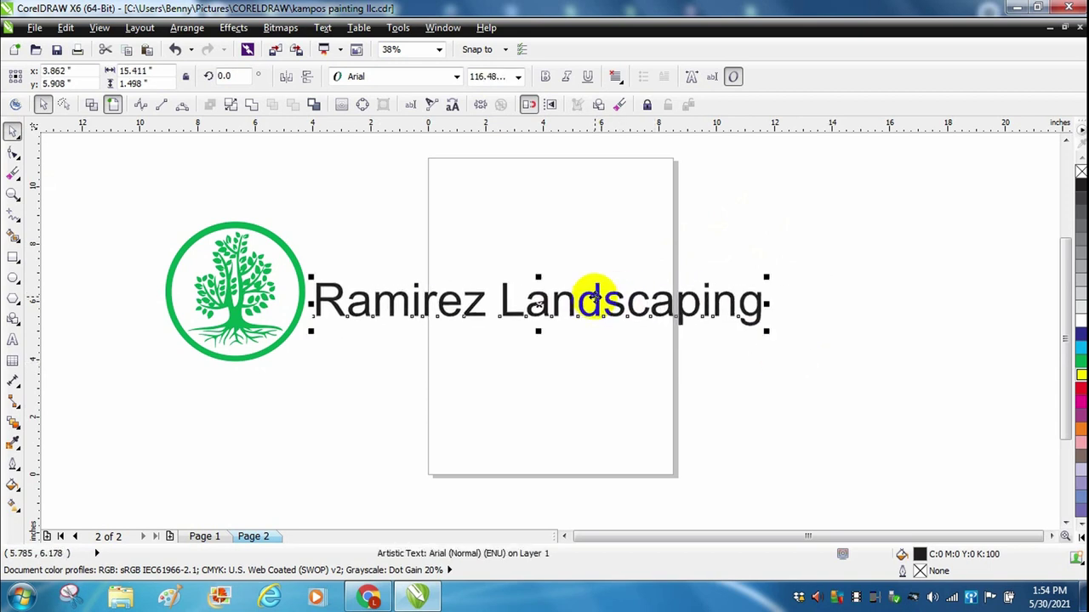
# Change the text's font to SonicCutThru Hv BT and enlarge it to about 25 by 1.4 inches beside the logo
pyautogui.click(399, 78)
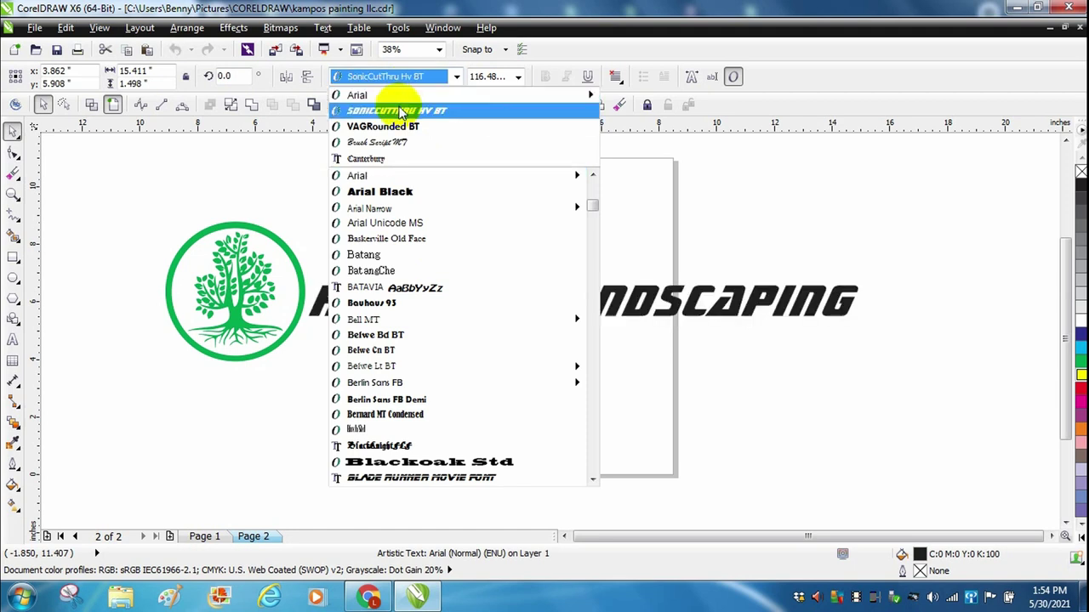
pyautogui.click(400, 113)
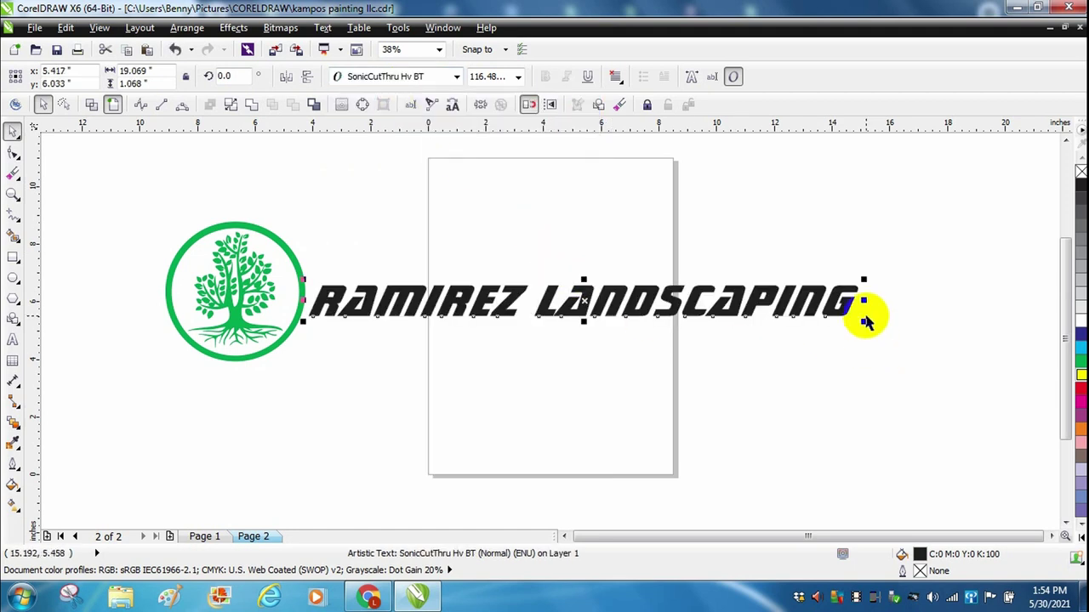
pyautogui.moveTo(865, 321); pyautogui.dragTo(1038, 397)
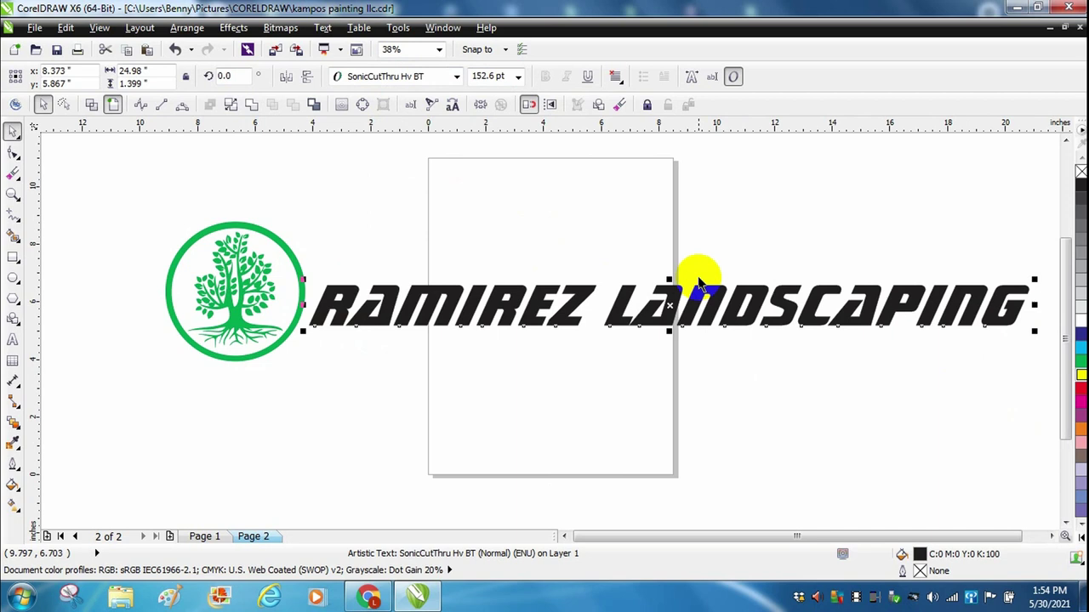
pyautogui.moveTo(668, 294); pyautogui.dragTo(662, 290)
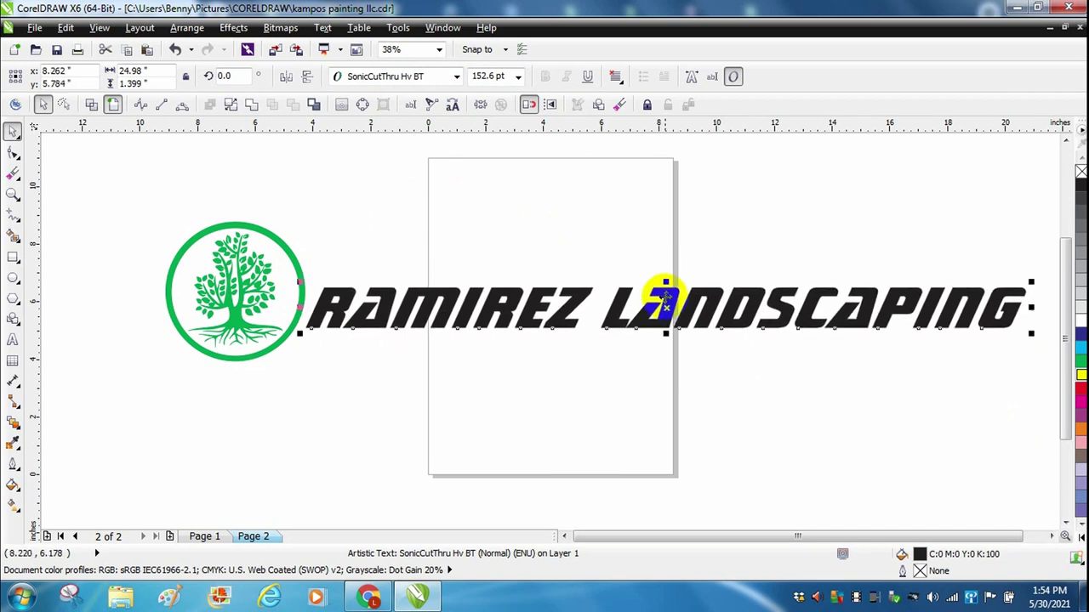
# Stretch the lettering to about 28 by 2.75 inches and position it just clear of the ring logo
pyautogui.moveTo(1010, 293); pyautogui.dragTo(989, 257)
pyautogui.moveTo(583, 251); pyautogui.dragTo(583, 243)
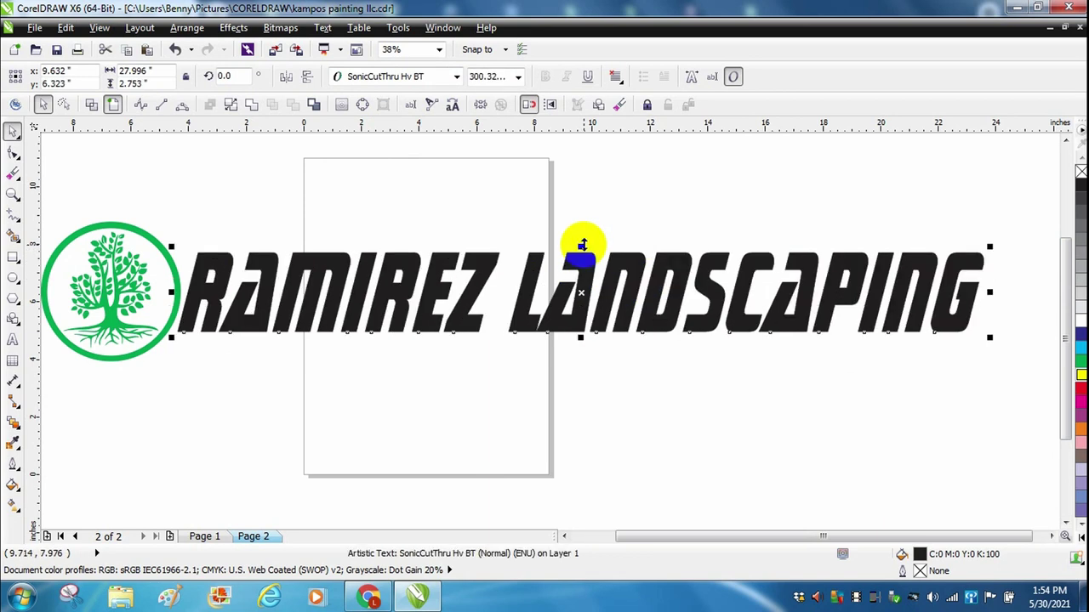
pyautogui.click(482, 214)
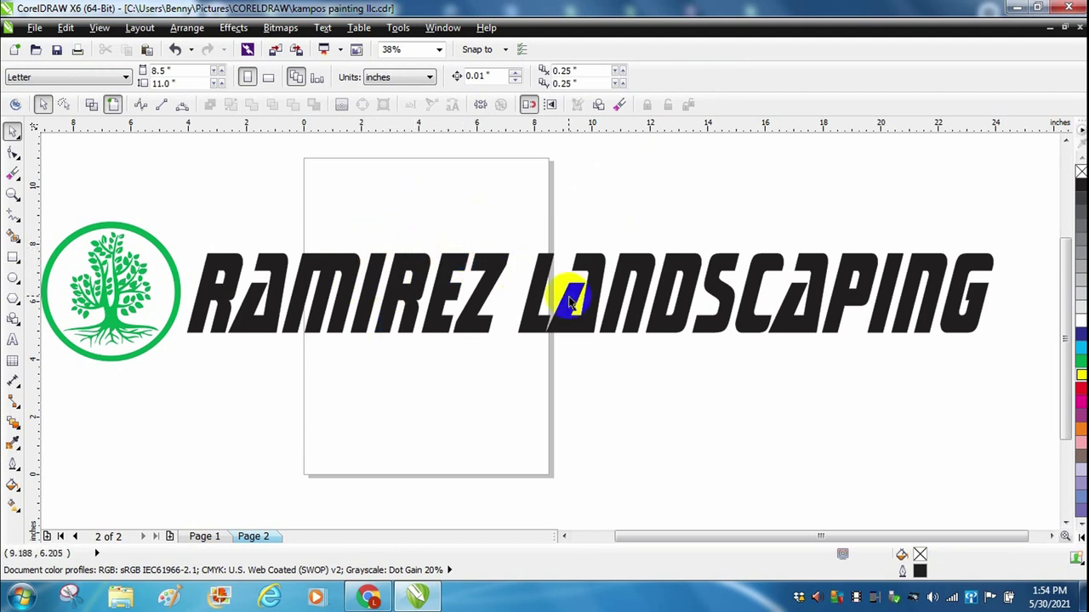
pyautogui.click(972, 279)
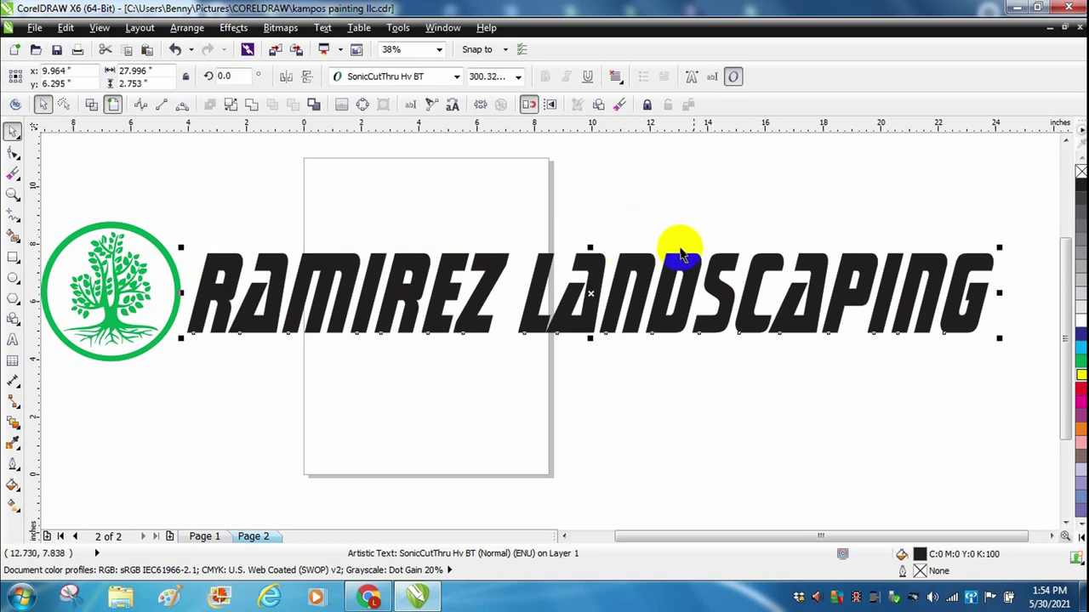
pyautogui.click(740, 293)
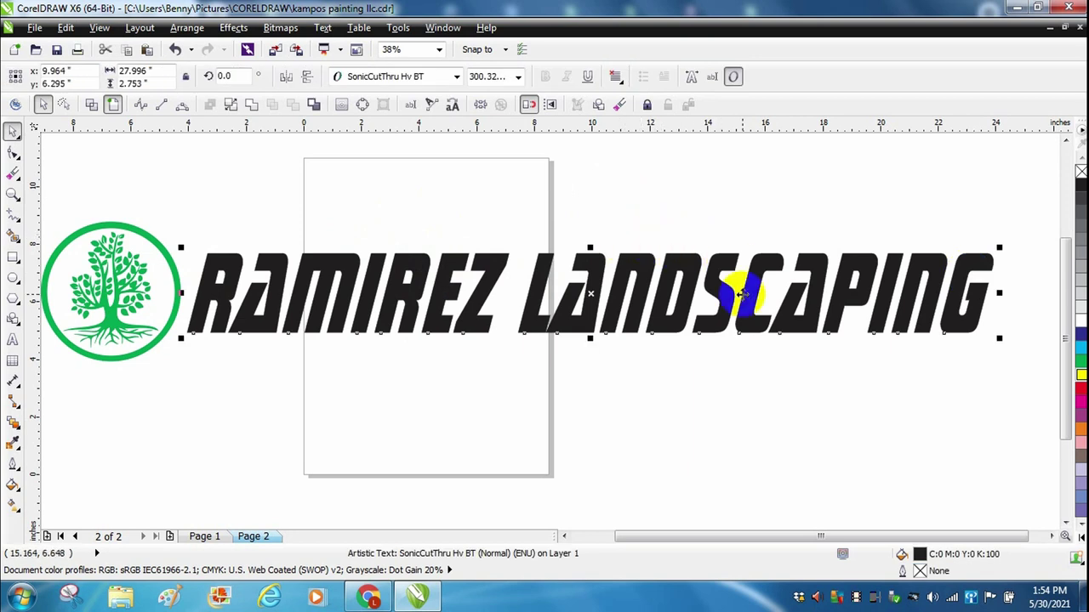
# Remove the lettering's fill and give it a red hairline outline (C:0 M:100 Y:100 K:0)
pyautogui.click(1081, 174)
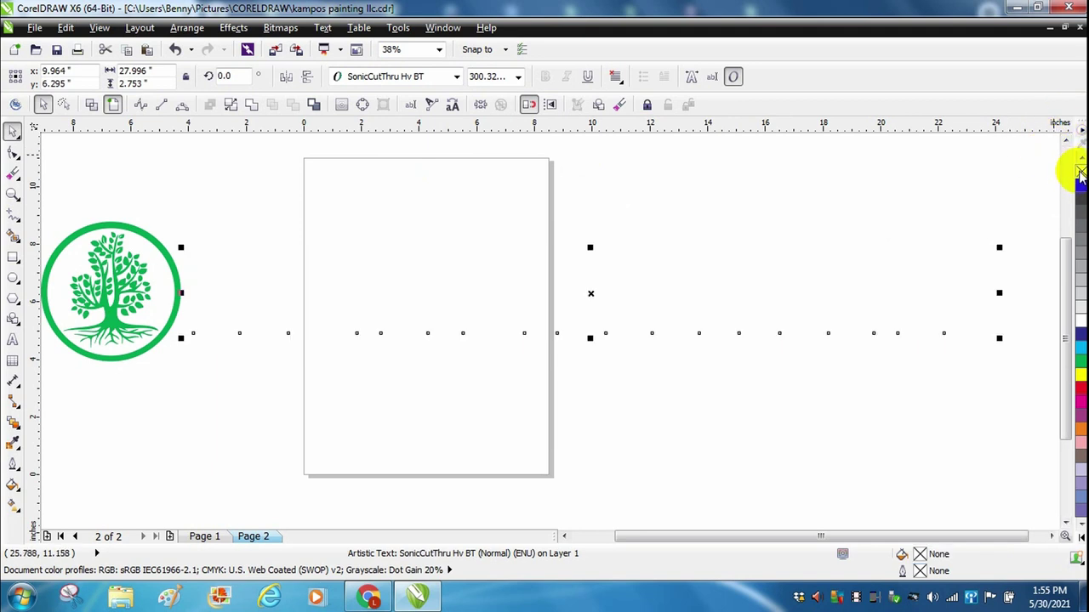
pyautogui.rightClick(1080, 391)
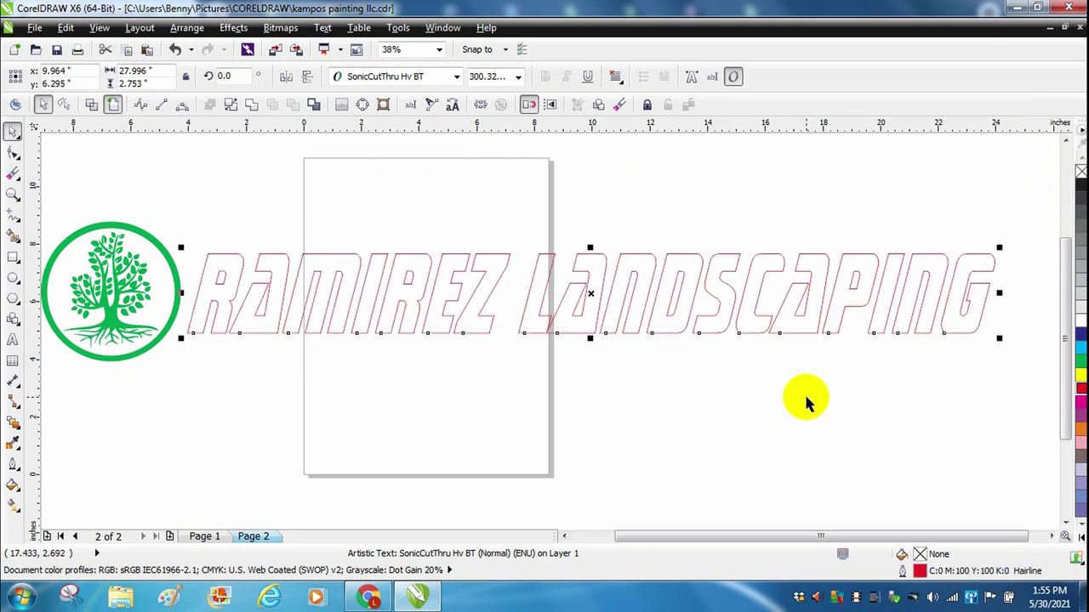
# Apply an outside contour of 2 steps with a 0.1 inch offset and black colours to the Ramirez Landscaping text
pyautogui.click(243, 30)
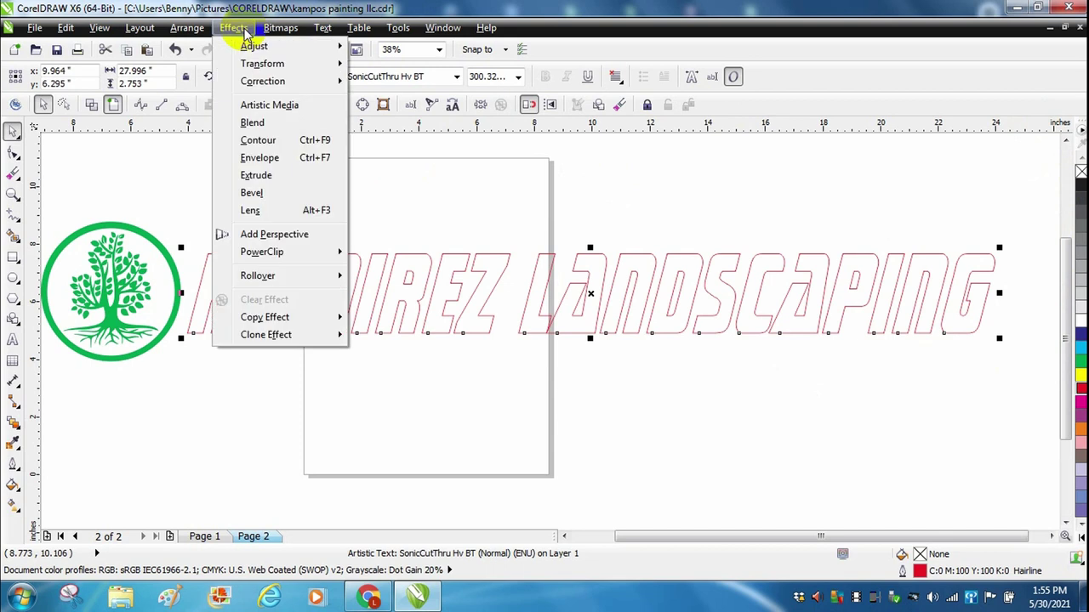
pyautogui.click(258, 141)
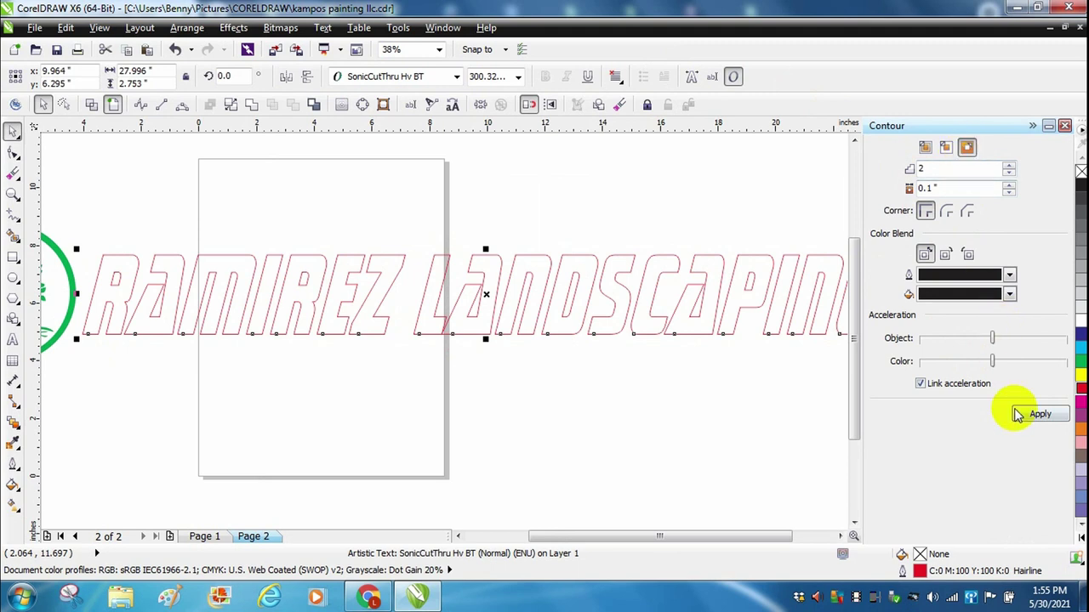
pyautogui.click(1039, 416)
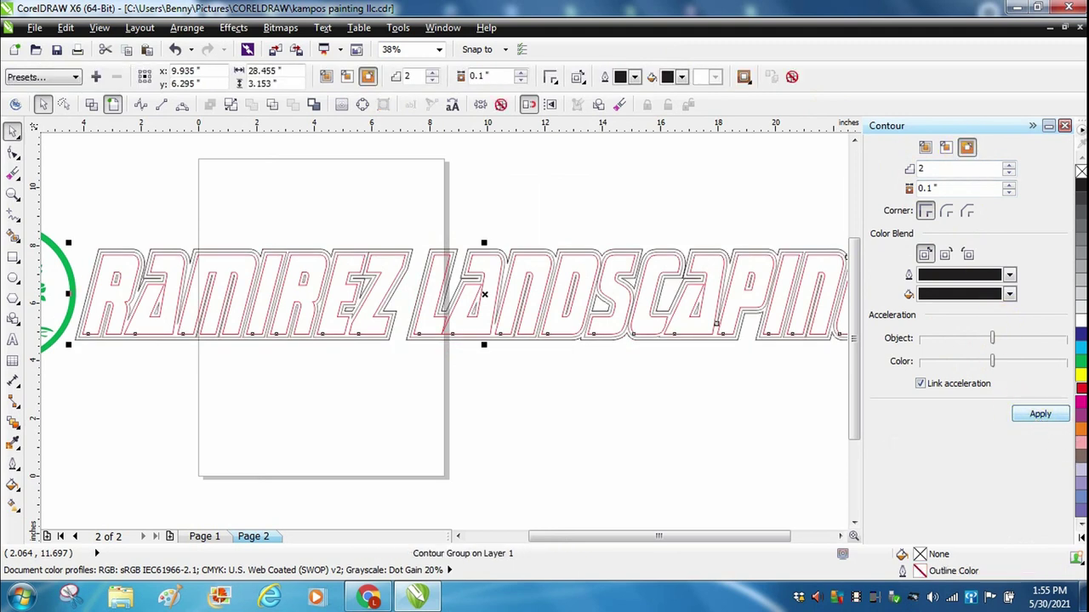
pyautogui.click(1065, 127)
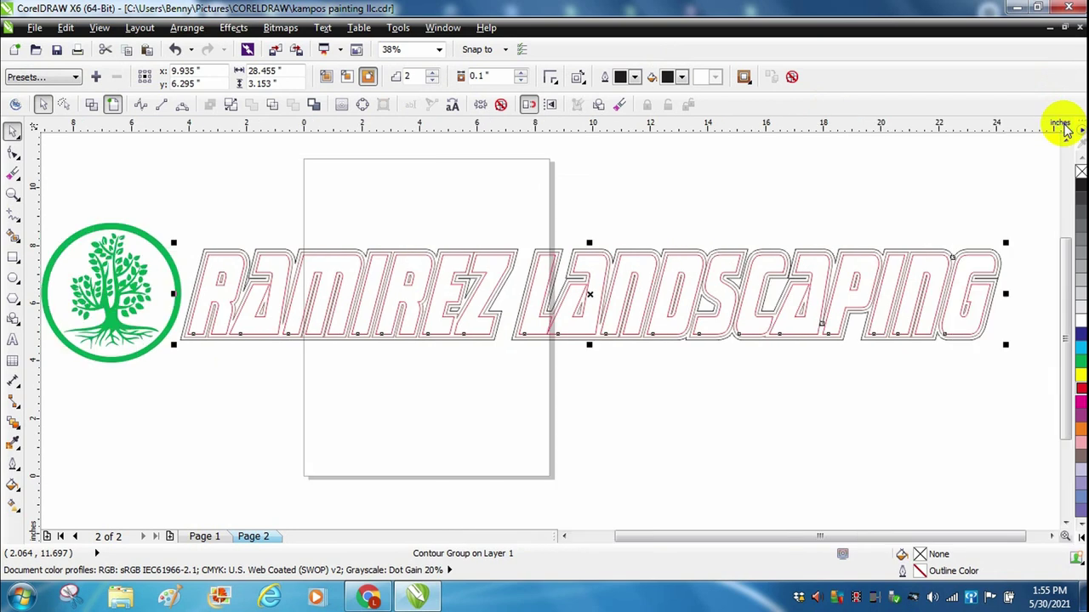
pyautogui.click(831, 165)
# Smart-fill all the letters and the outer contour band around both words with C:40 M:20 Y:0 K:40 and a 0.5 pt black outline
pyautogui.moveTo(620, 542); pyautogui.dragTo(591, 539)
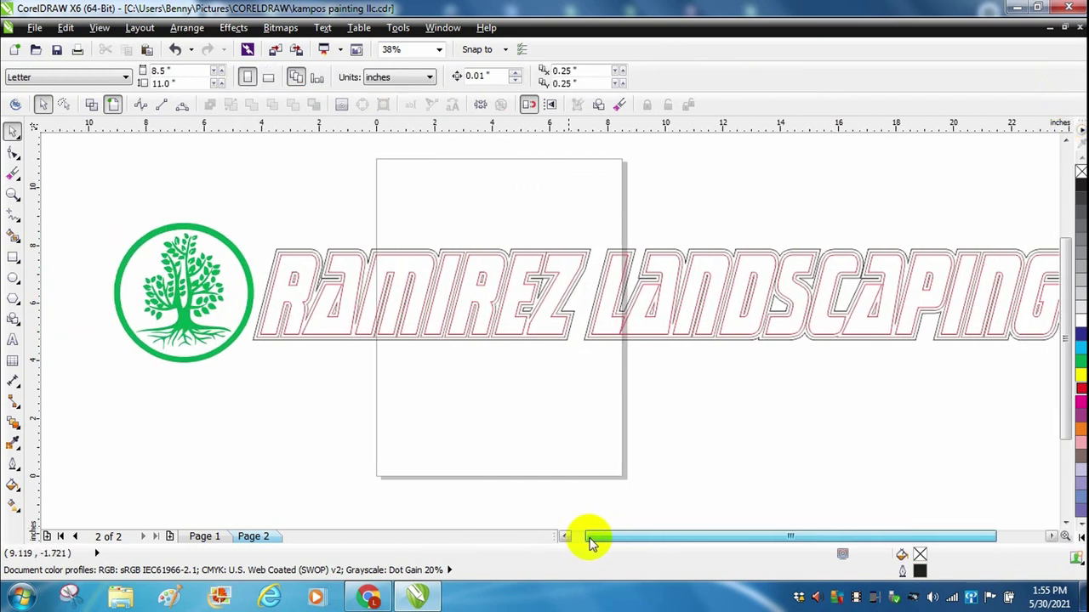
pyautogui.click(12, 237)
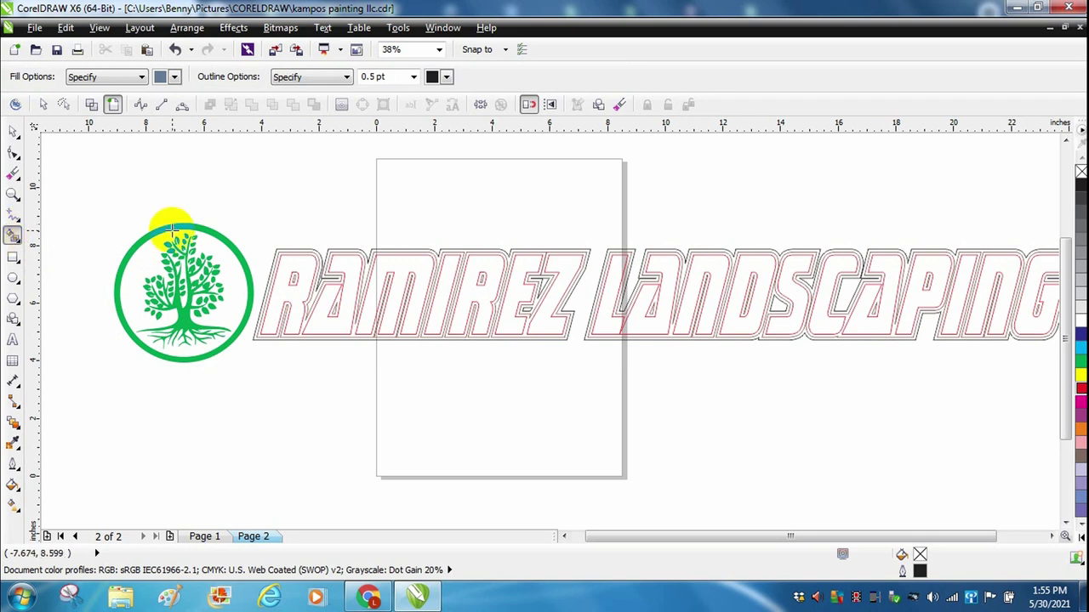
pyautogui.click(286, 265)
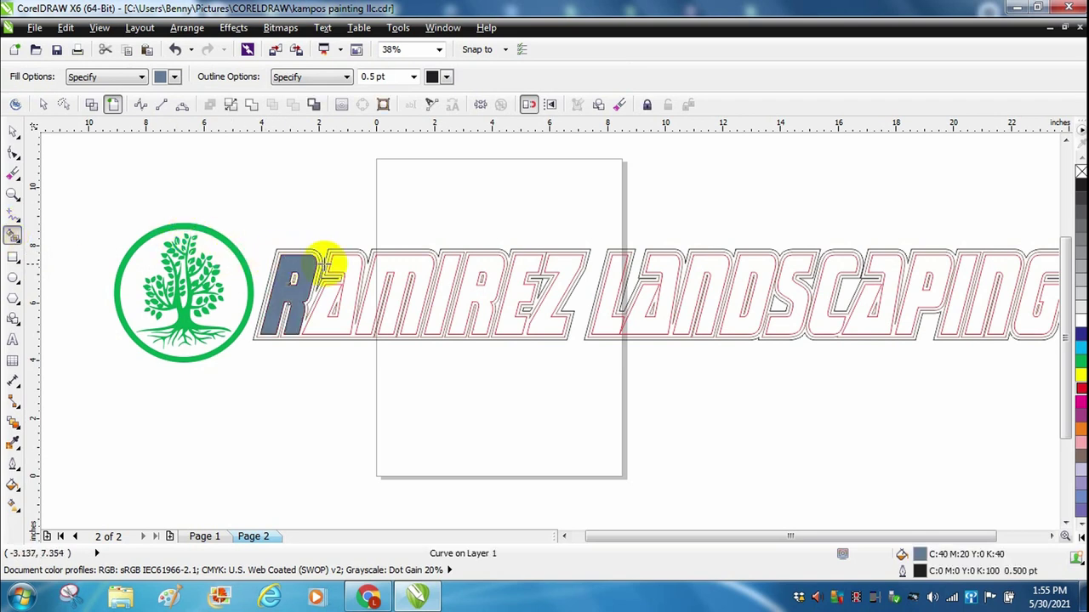
pyautogui.click(342, 267)
pyautogui.click(395, 265)
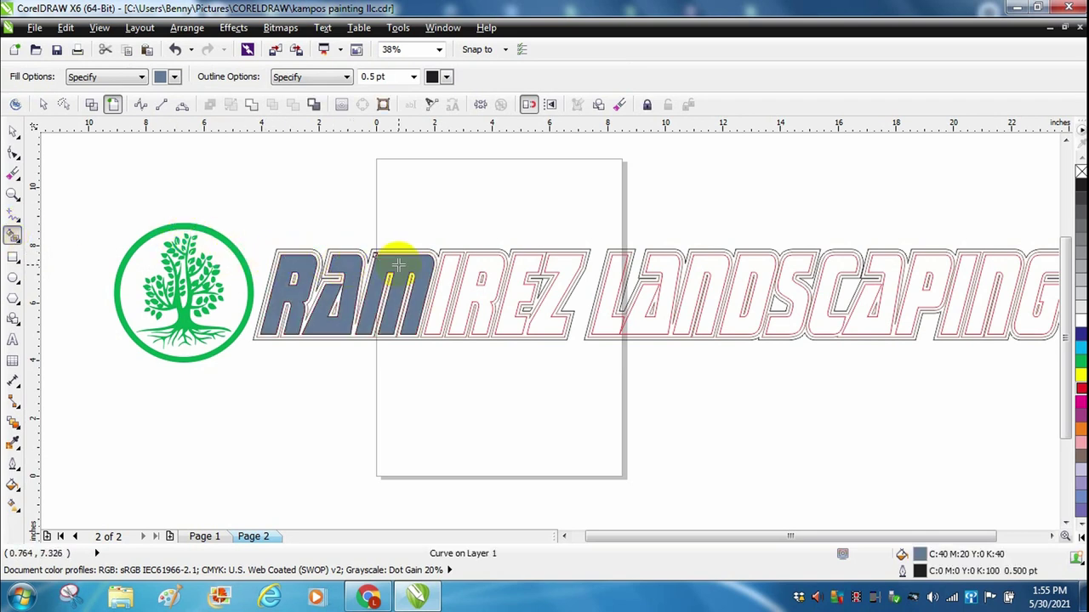
pyautogui.click(449, 266)
pyautogui.click(486, 260)
pyautogui.click(529, 265)
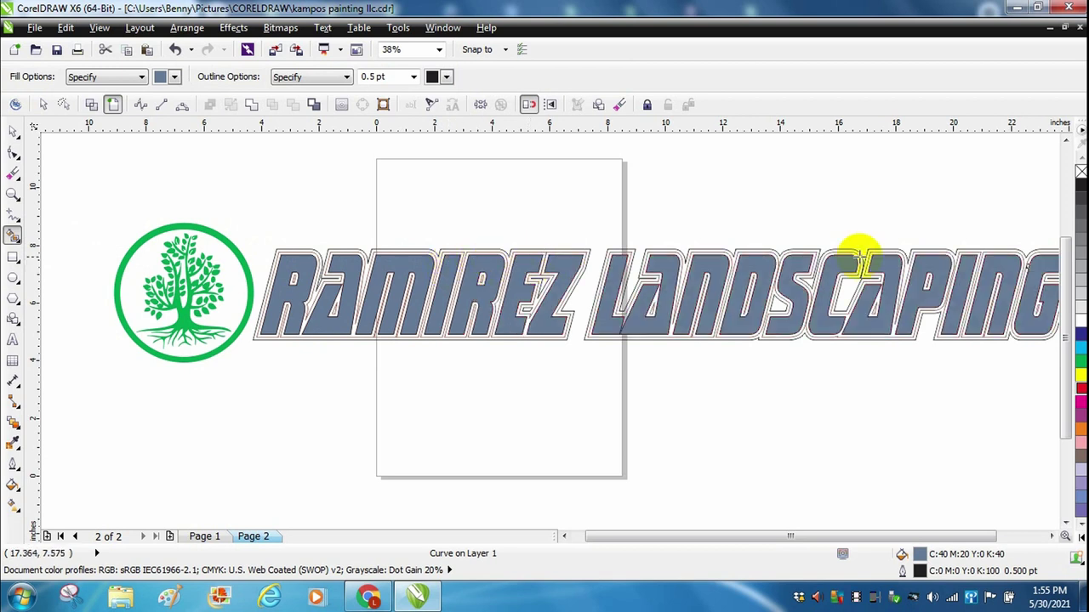
pyautogui.click(586, 249)
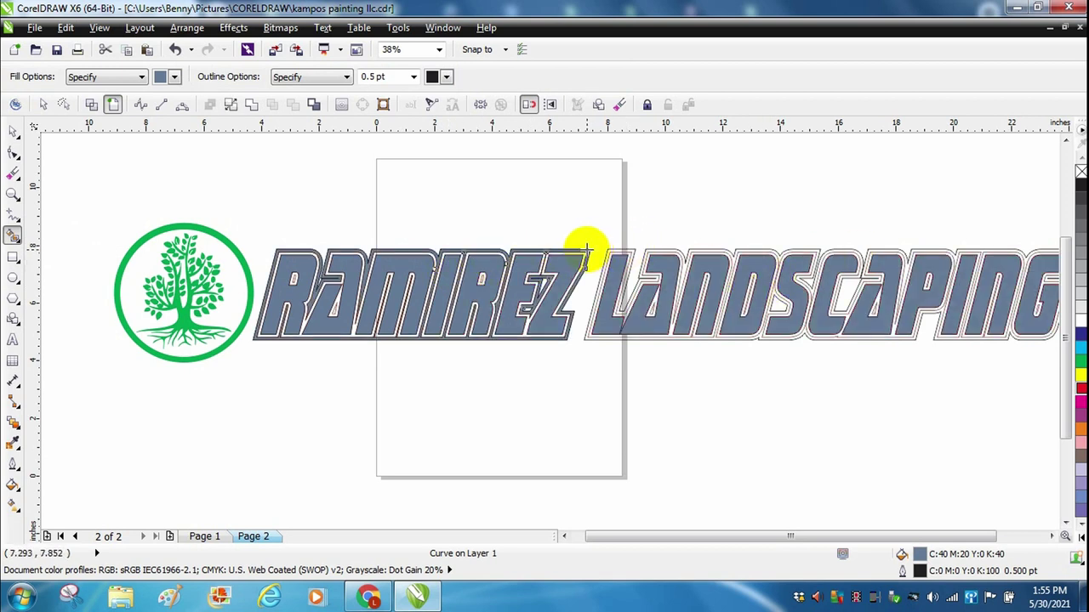
pyautogui.click(634, 249)
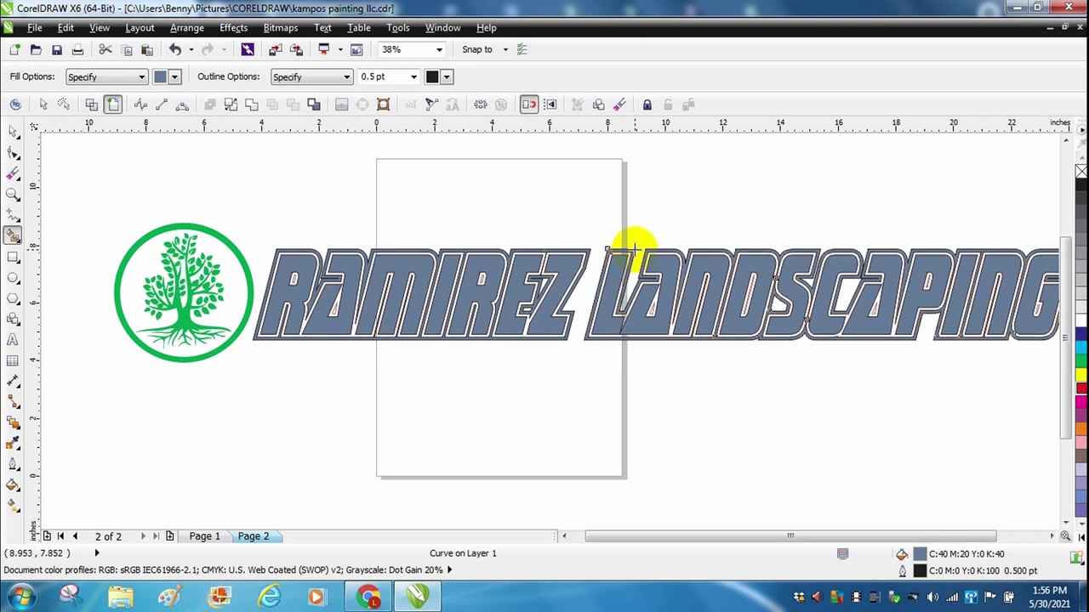
# Select all the smart-filled letters of both words and weld them into a single curve
pyautogui.click(13, 131)
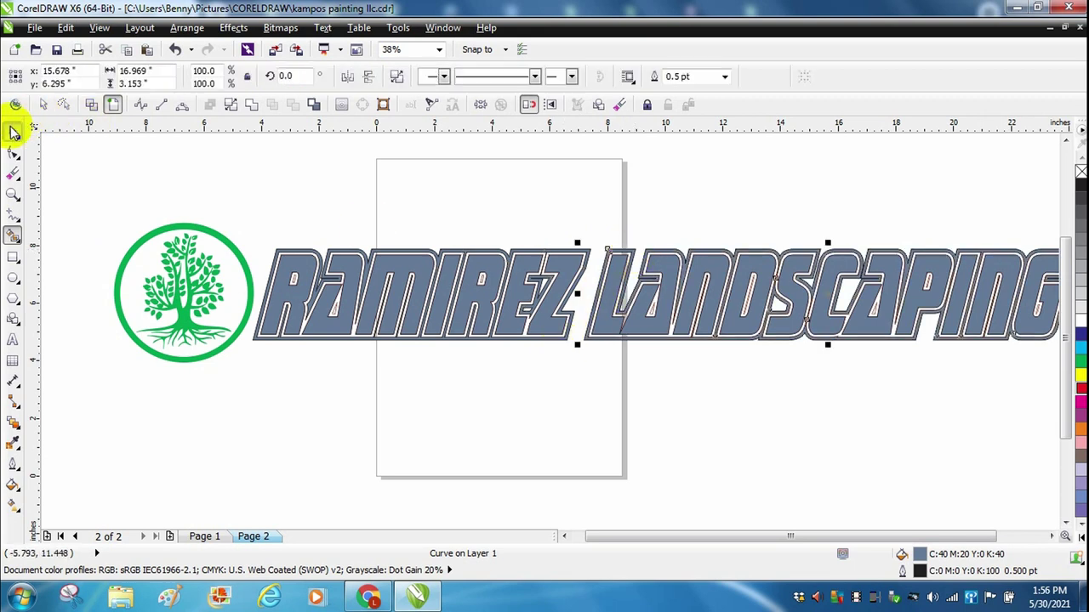
pyautogui.click(266, 205)
pyautogui.click(298, 299)
pyautogui.hscroll(1, 289, 280)
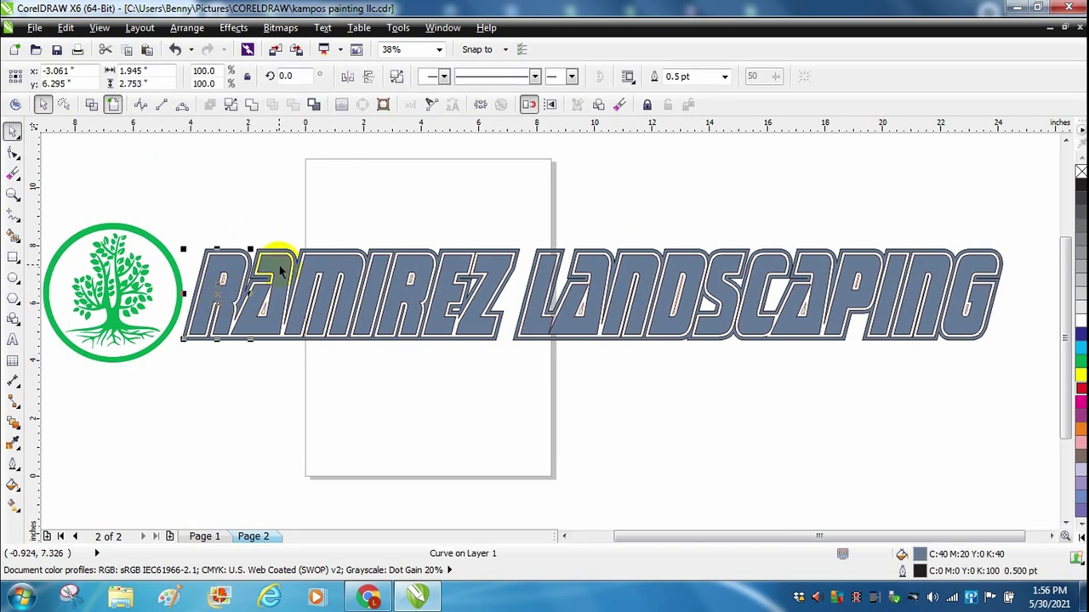
pyautogui.keyDown('shift'); pyautogui.click(281, 267); pyautogui.keyUp('shift')
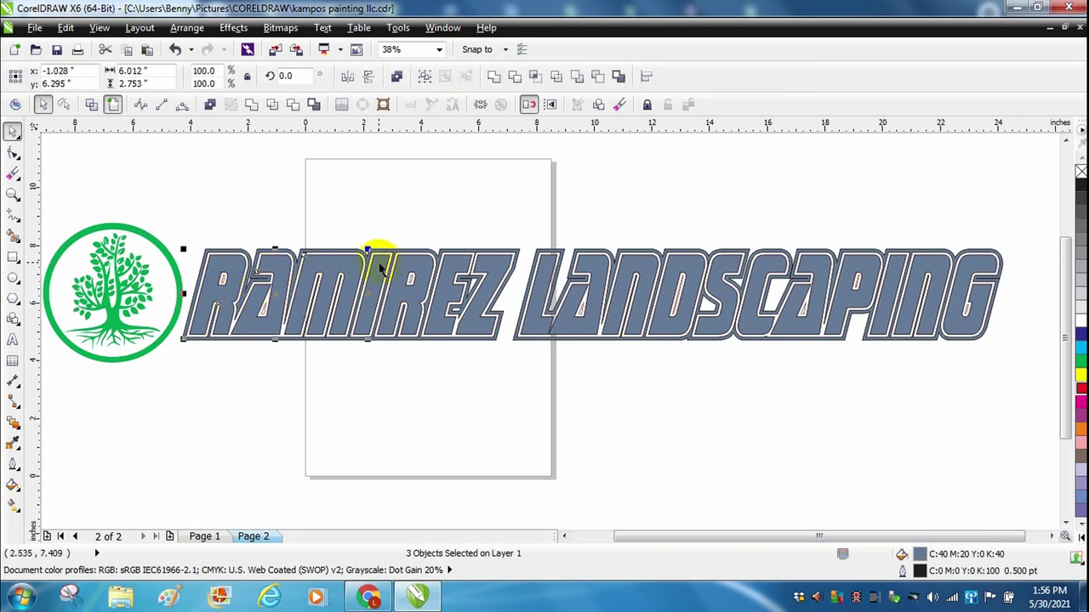
pyautogui.click(494, 76)
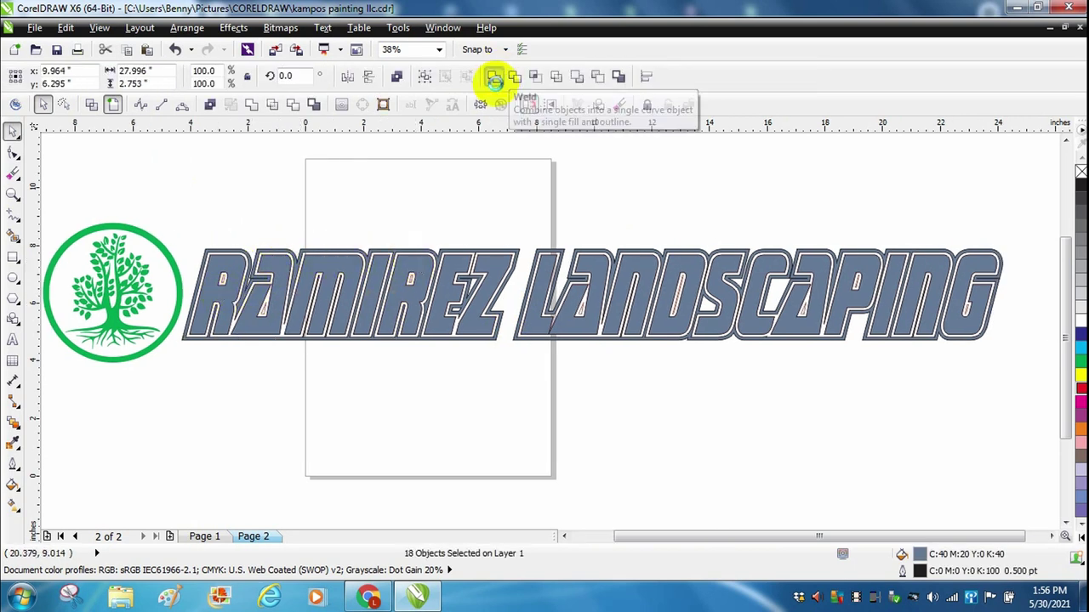
pyautogui.click(506, 186)
# Select the welded letters together with the filled outer bands and weld them into one object
pyautogui.click(478, 329)
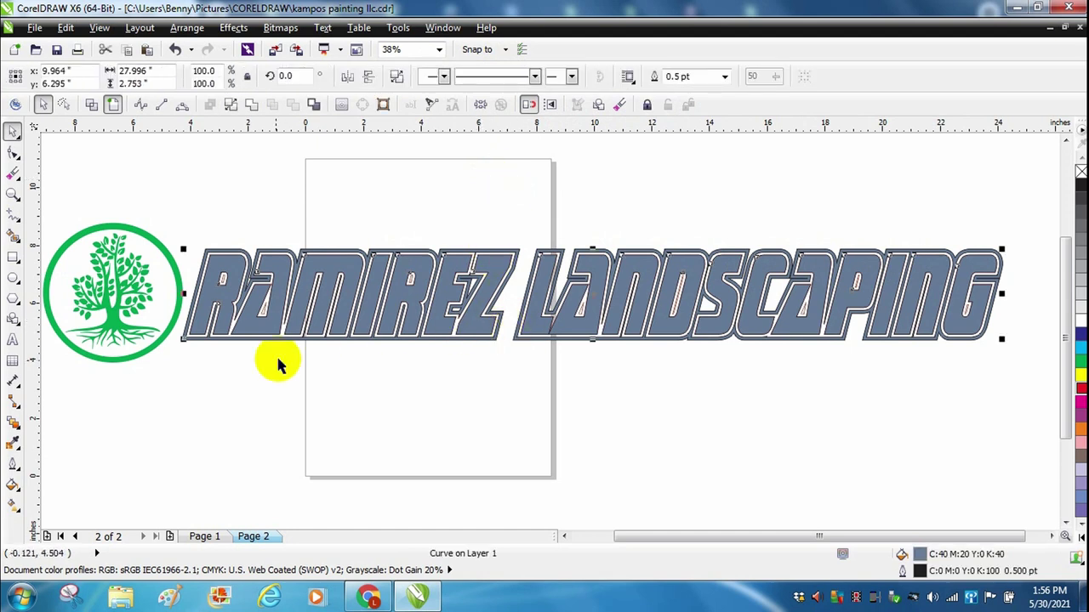
pyautogui.keyDown('shift'); pyautogui.click(237, 340); pyautogui.keyUp('shift')
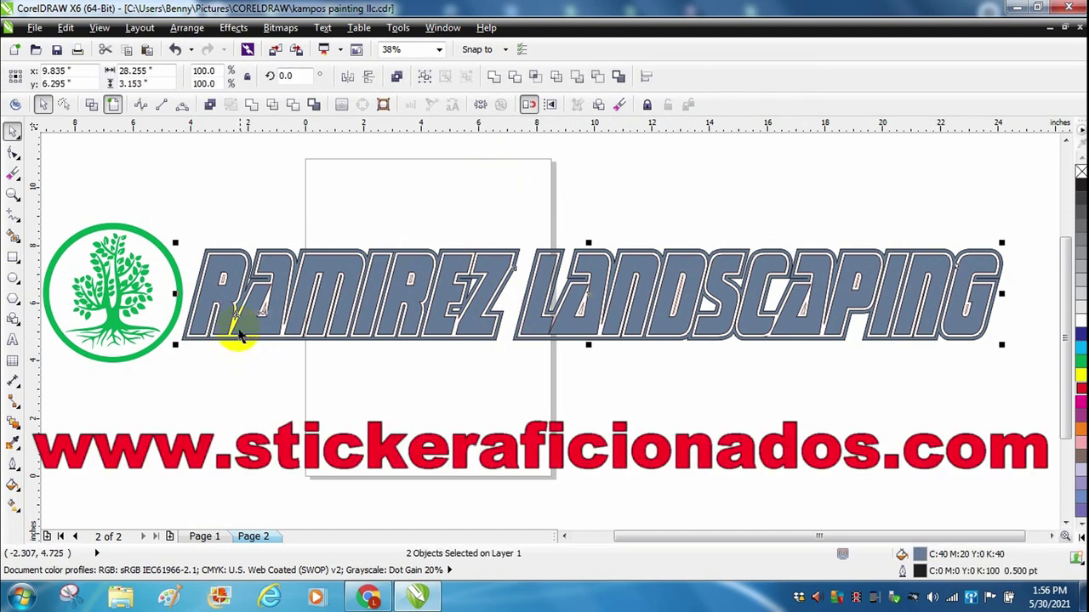
pyautogui.click(253, 104)
pyautogui.click(539, 284)
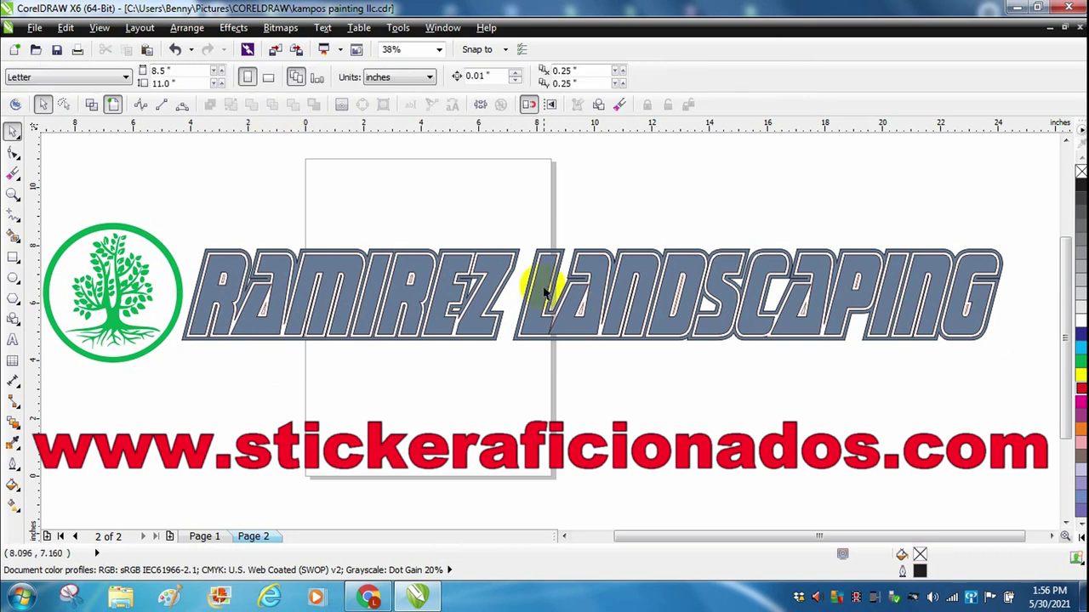
# Move the filled lettering with its outer bands off the contoured original, to just below it
pyautogui.hotkey('ctrl', 'z')
pyautogui.moveTo(171, 193); pyautogui.dragTo(719, 388)
pyautogui.hscroll(1, 985, 365)
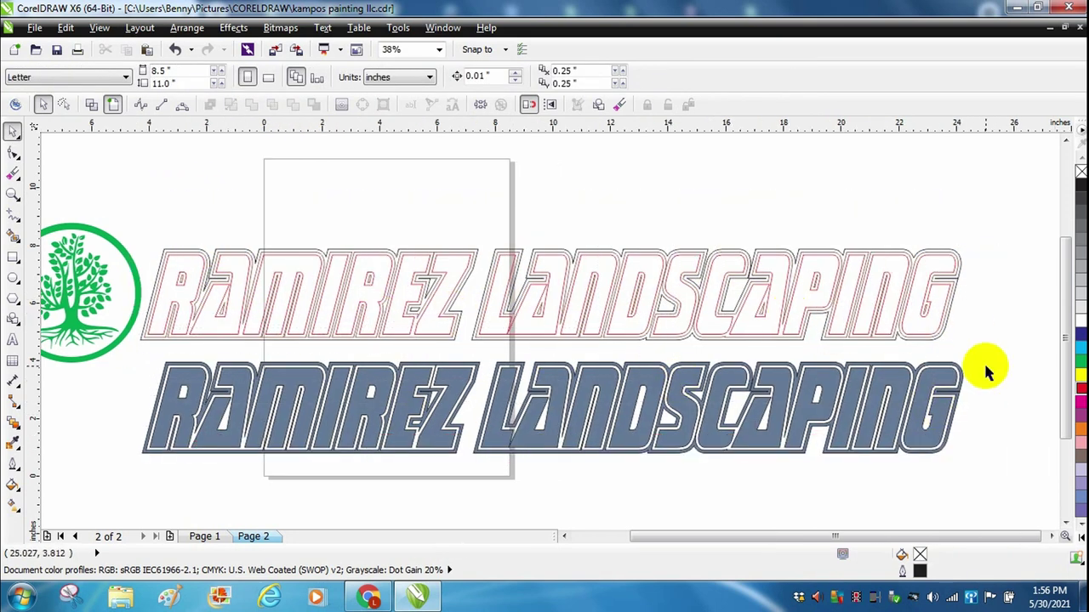
pyautogui.moveTo(680, 535); pyautogui.dragTo(632, 538)
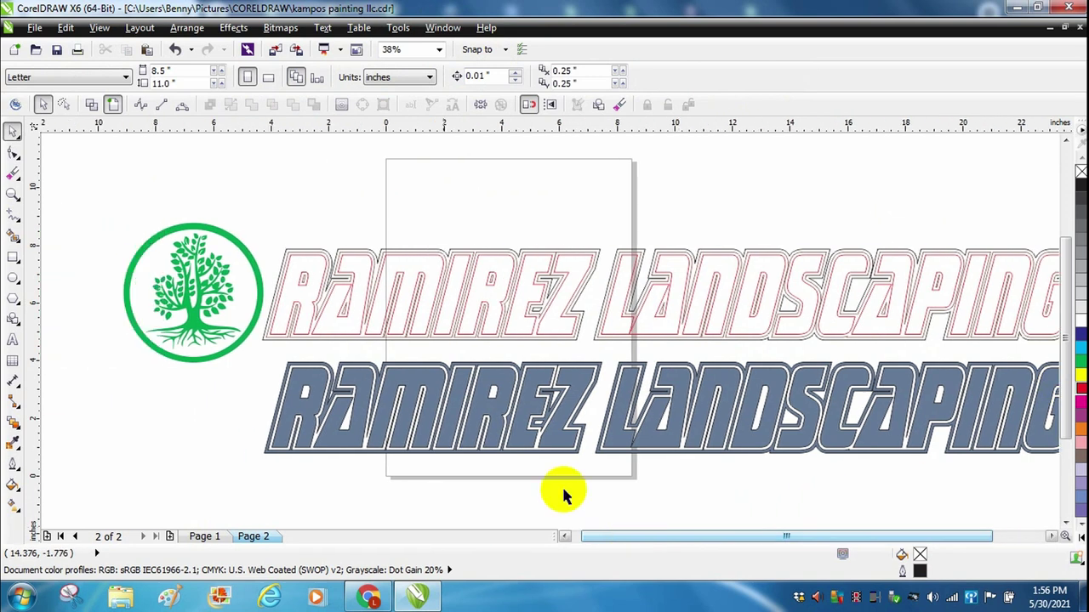
# Delete the original contoured text and put the filled lettering in its place beside the logo, without an outline
pyautogui.moveTo(251, 211); pyautogui.dragTo(961, 351)
pyautogui.hscroll(1, 672, 344)
# Switch to Chrome and search Google Images in a new tab for "chevy silverado 2020 verde oscuro"
pyautogui.click(368, 598)
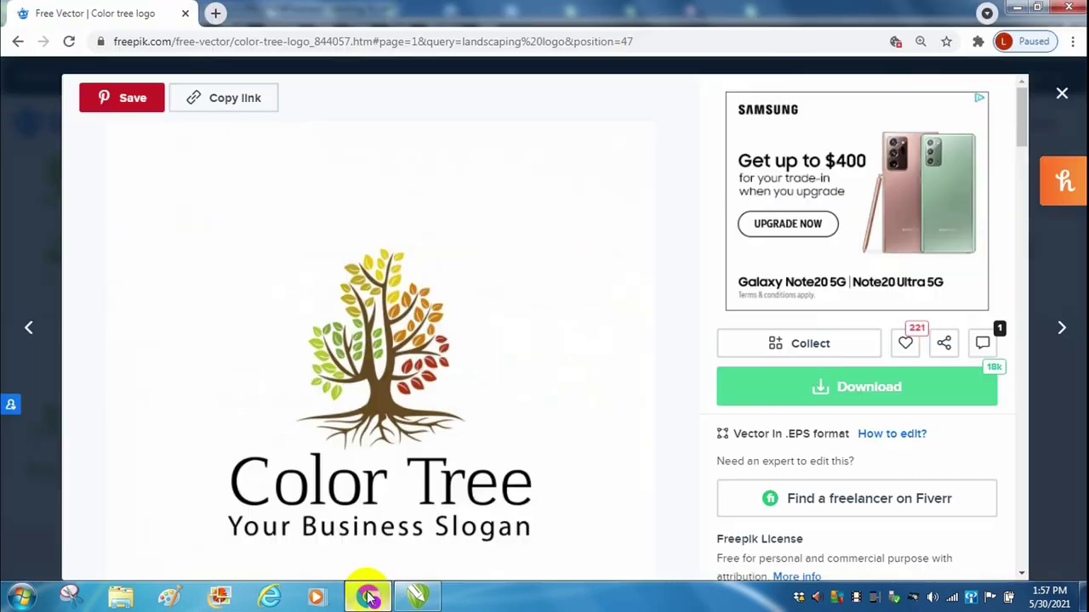
pyautogui.click(216, 15)
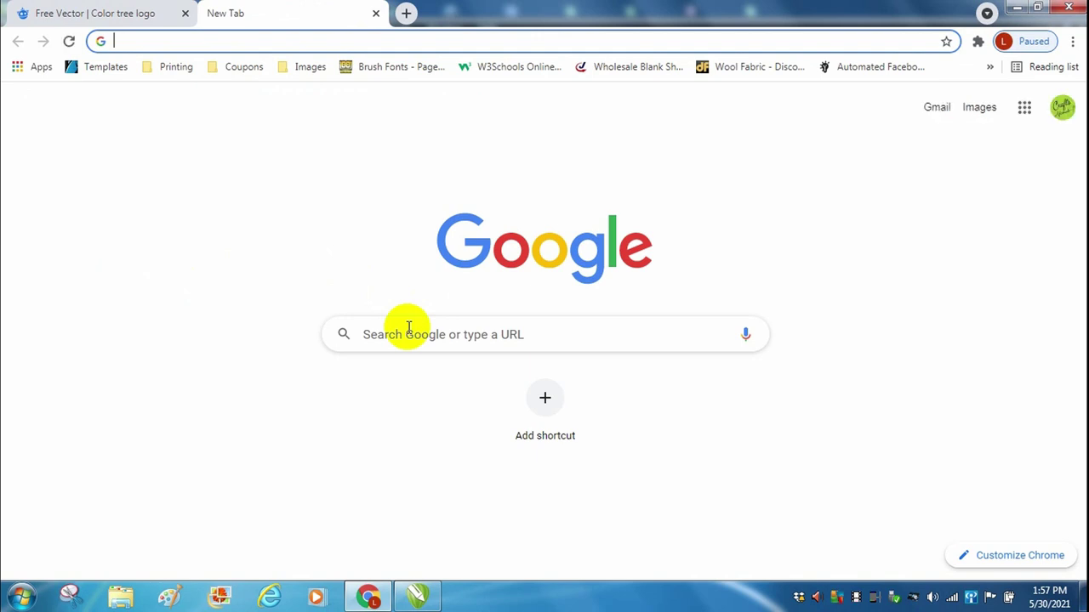
pyautogui.click(408, 328)
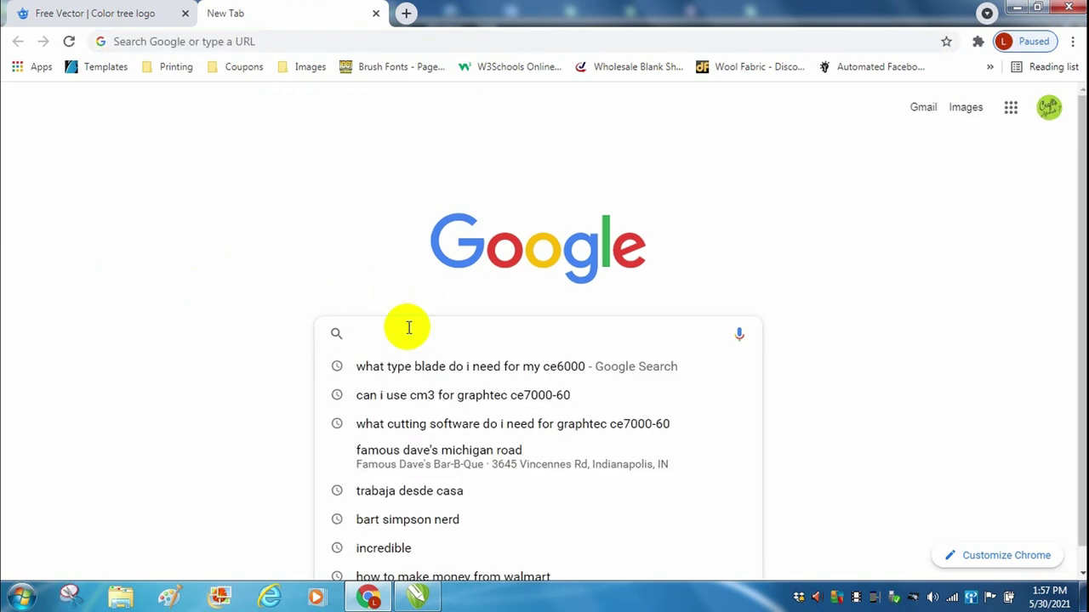
pyautogui.write('chevy')
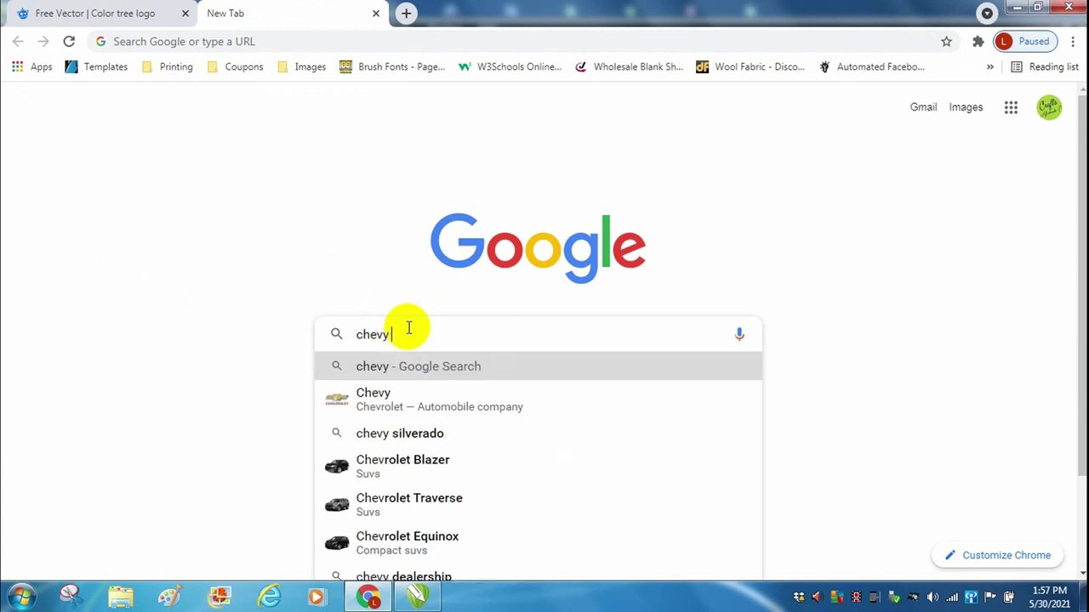
pyautogui.write(' silverado 2020')
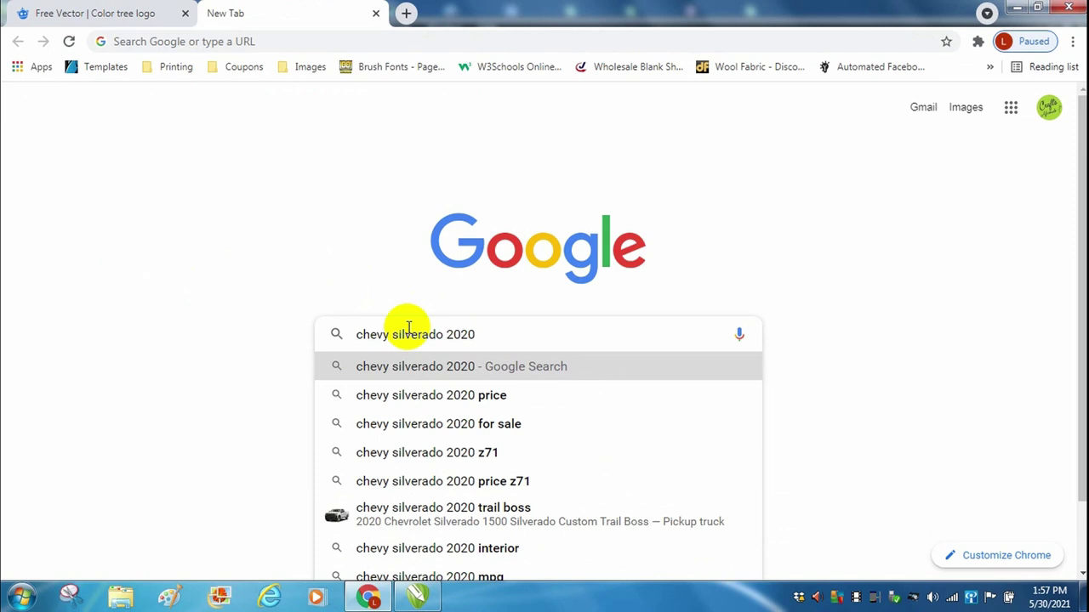
pyautogui.write(' verde o')
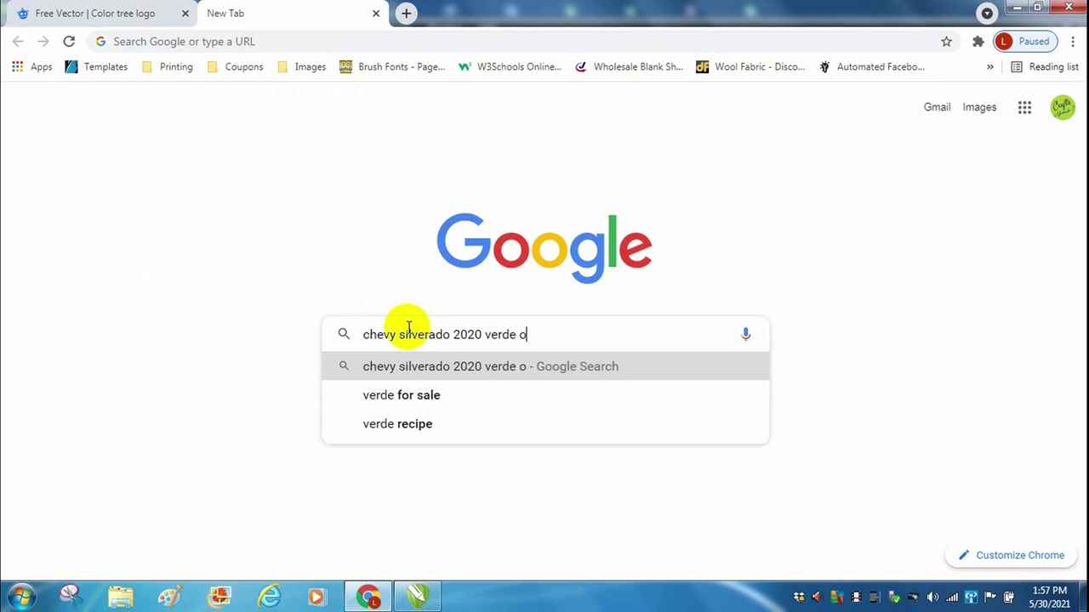
pyautogui.write('scuro')
pyautogui.press('Return')
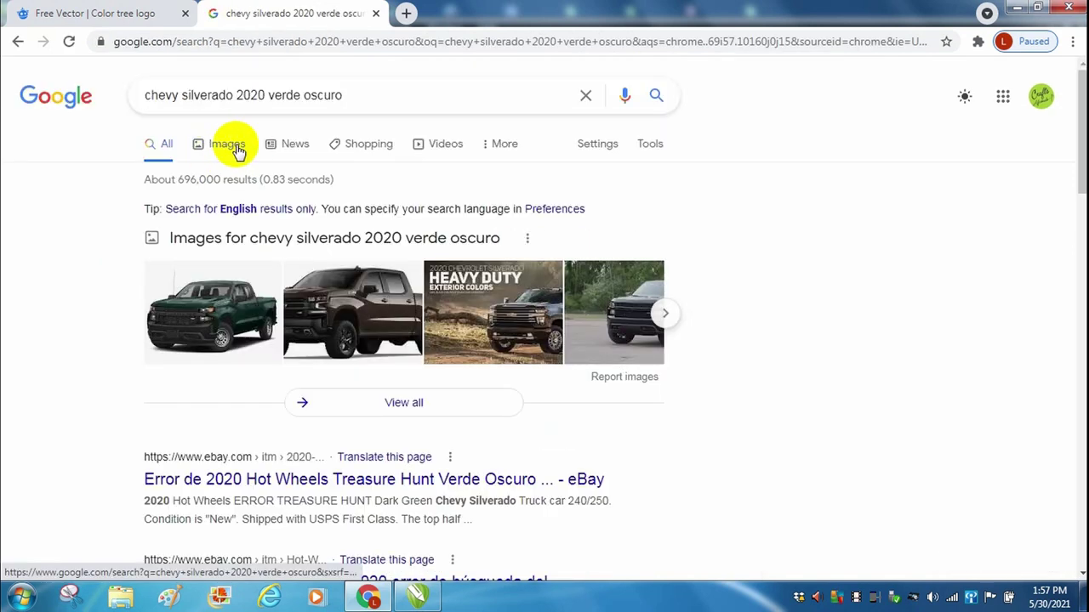
pyautogui.click(237, 151)
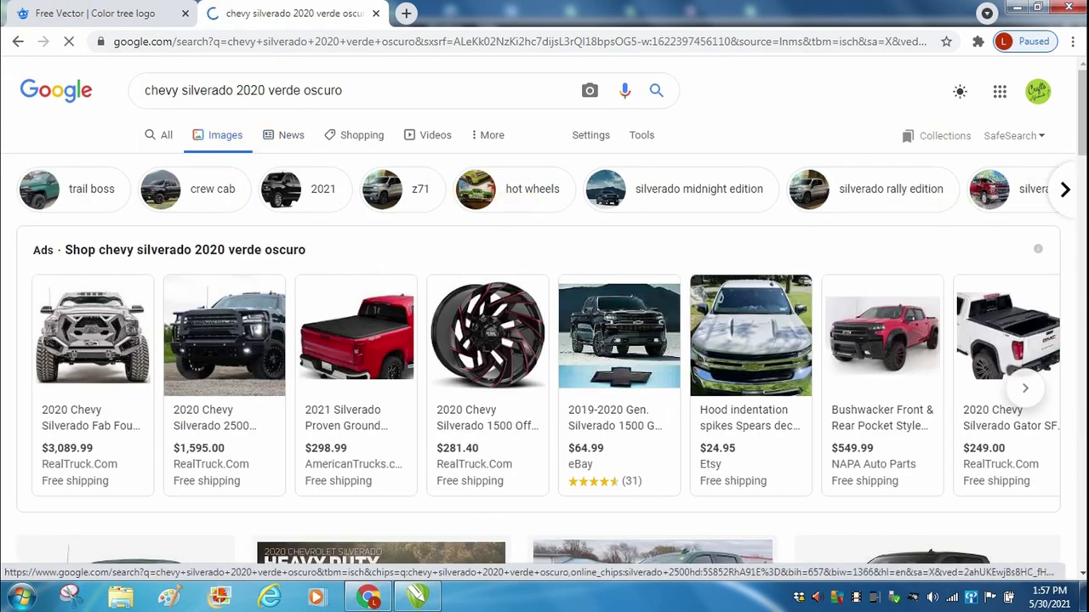
# Find the side-view picture of the dark green 2020 Silverado 1500, copy the image, and switch back to CorelDRAW
pyautogui.scroll(-5, 1082, 227)
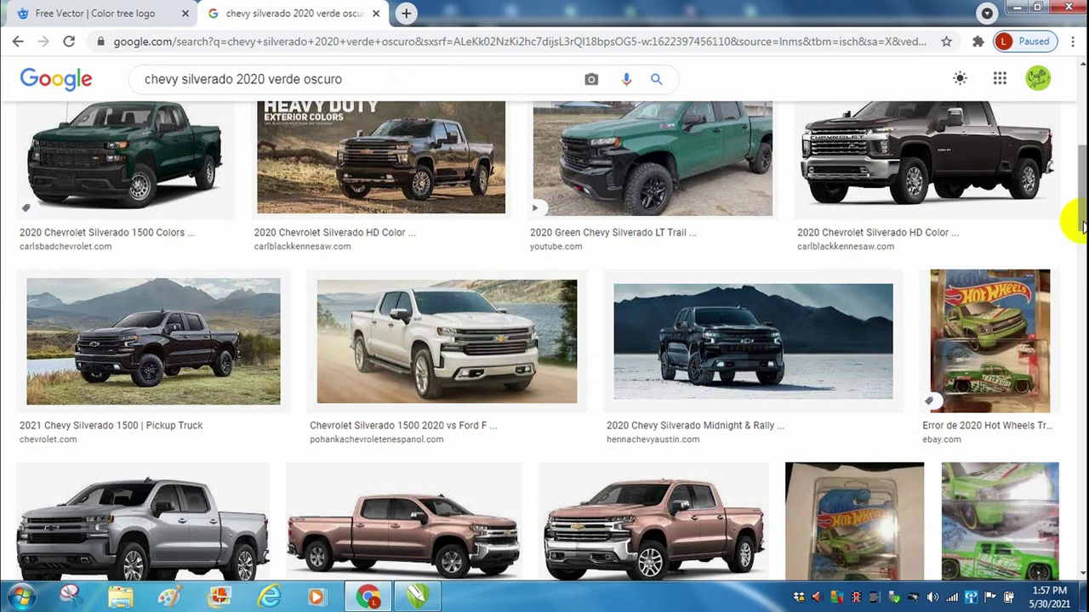
pyautogui.scroll(-3, 1082, 226)
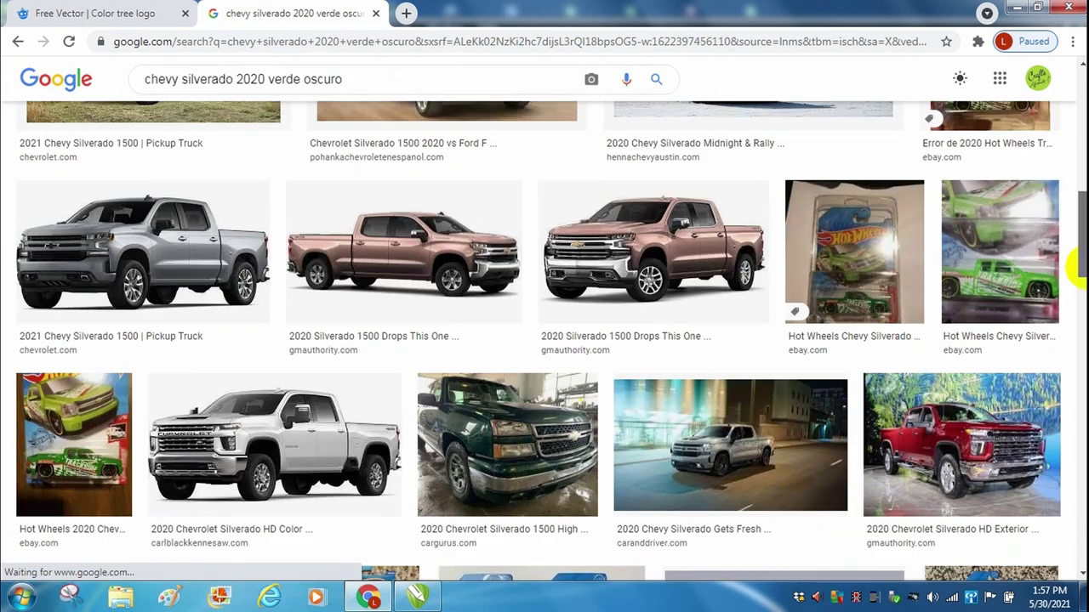
pyautogui.scroll(-3, 1079, 271)
pyautogui.scroll(-6, 1074, 314)
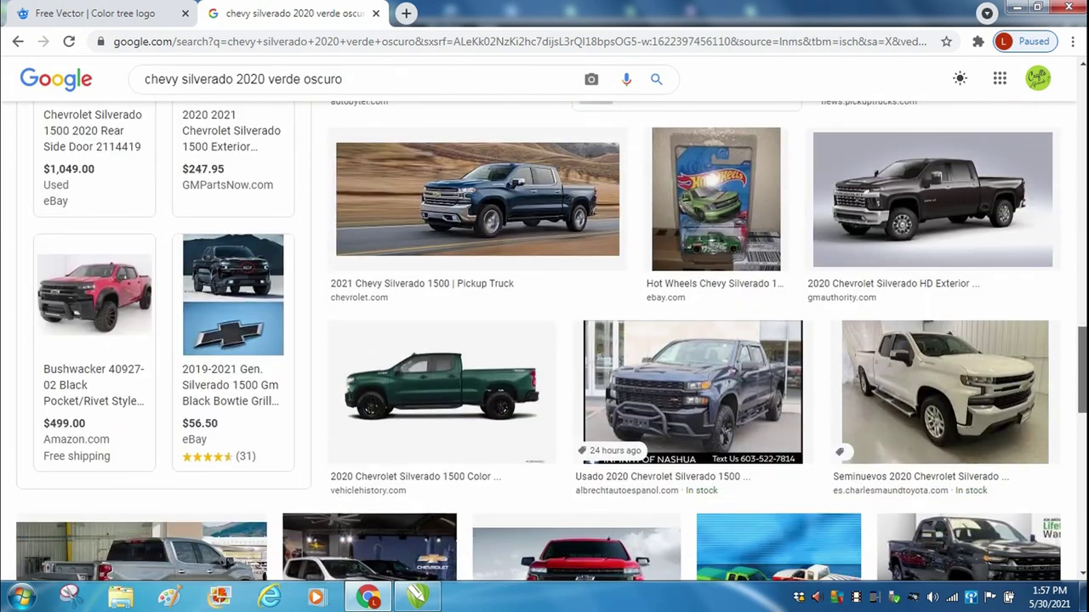
pyautogui.click(413, 387)
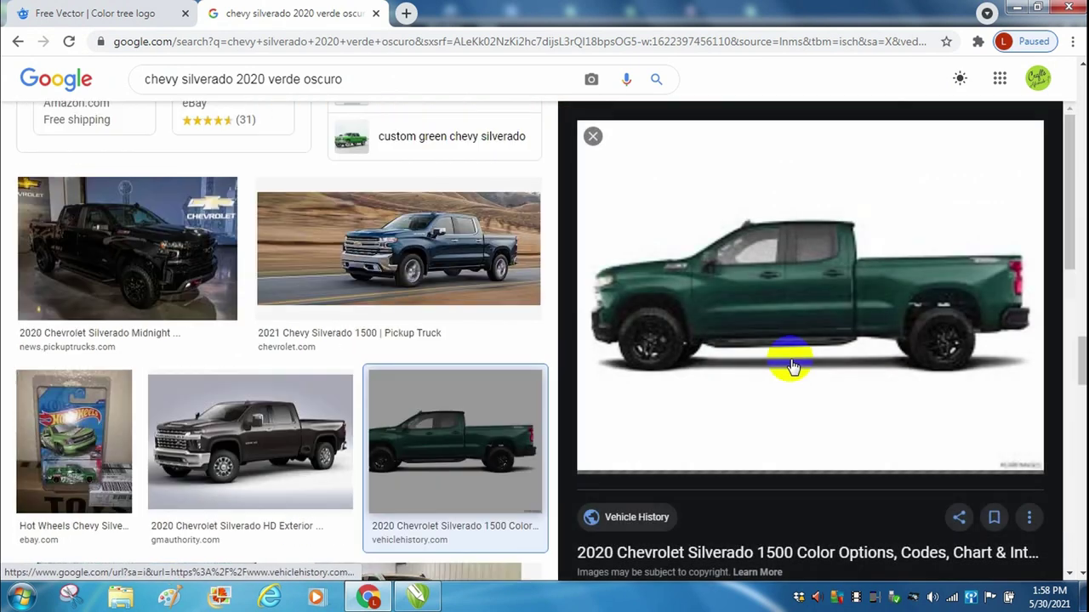
pyautogui.rightClick(750, 286)
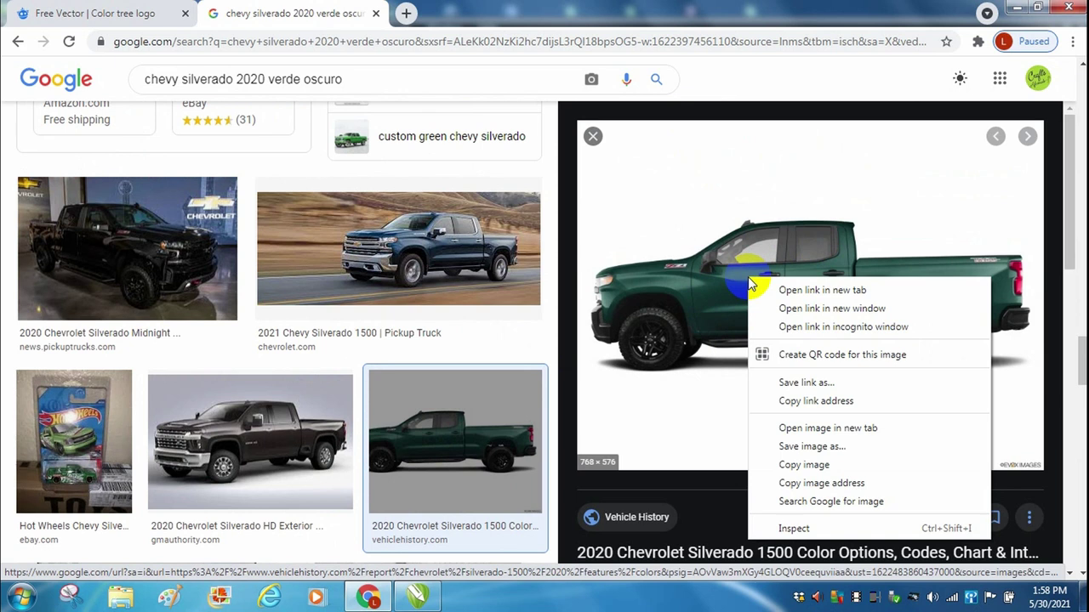
pyautogui.click(805, 464)
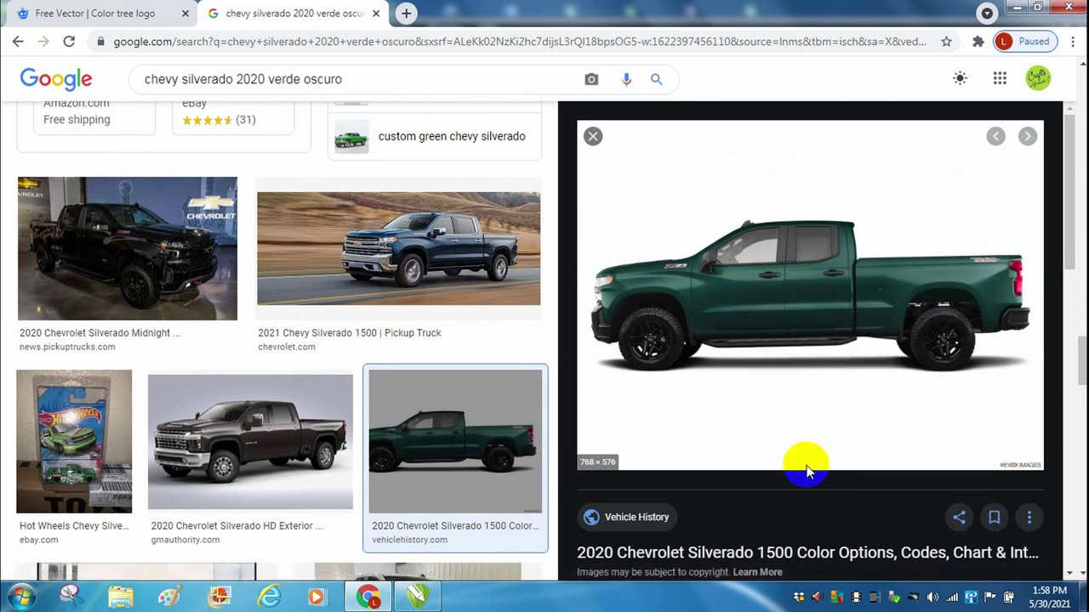
pyautogui.click(437, 600)
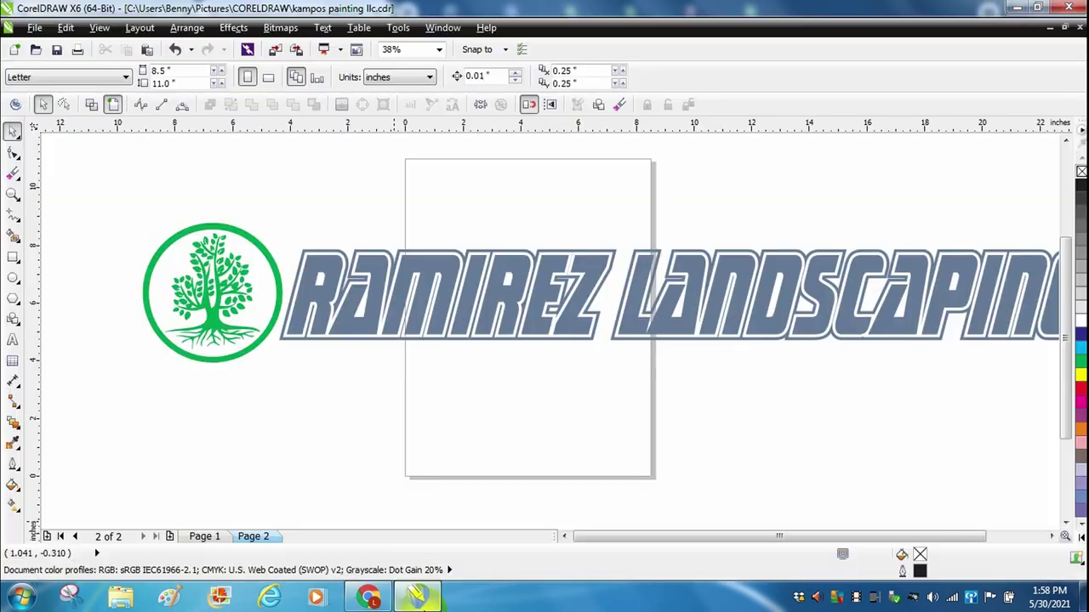
# Paste the copied Silverado picture onto the page and send it to the back, behind the logo and lettering
pyautogui.rightClick(315, 399)
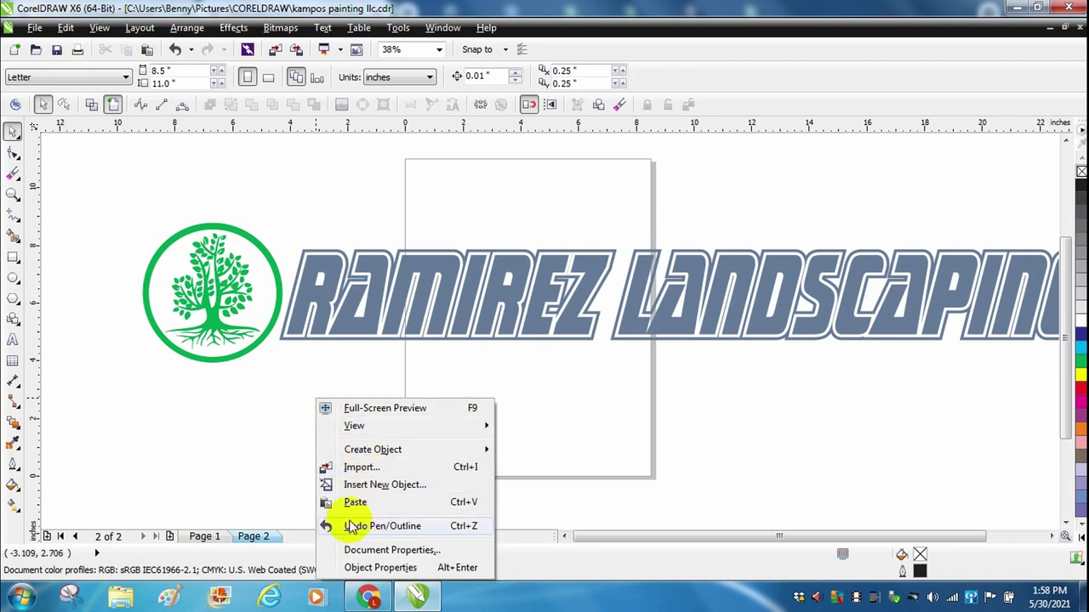
pyautogui.click(357, 502)
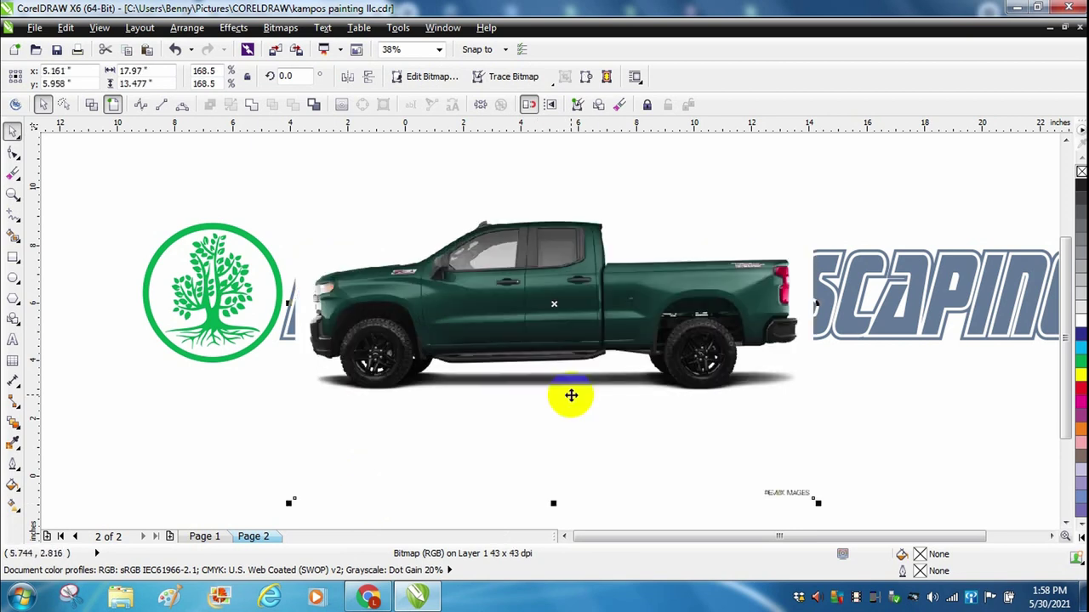
pyautogui.rightClick(571, 395)
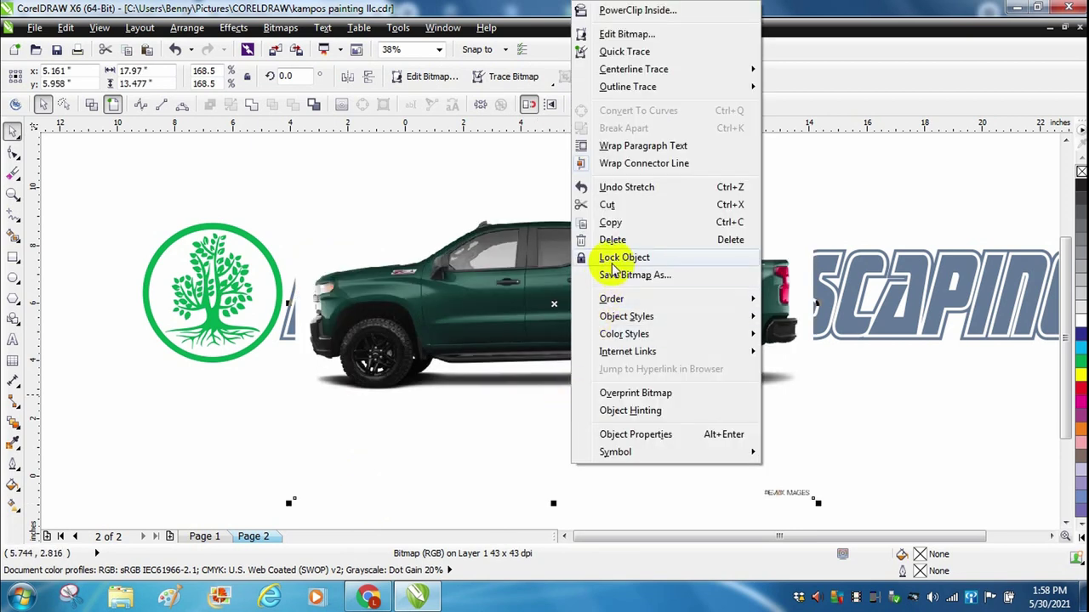
pyautogui.moveTo(622, 303)
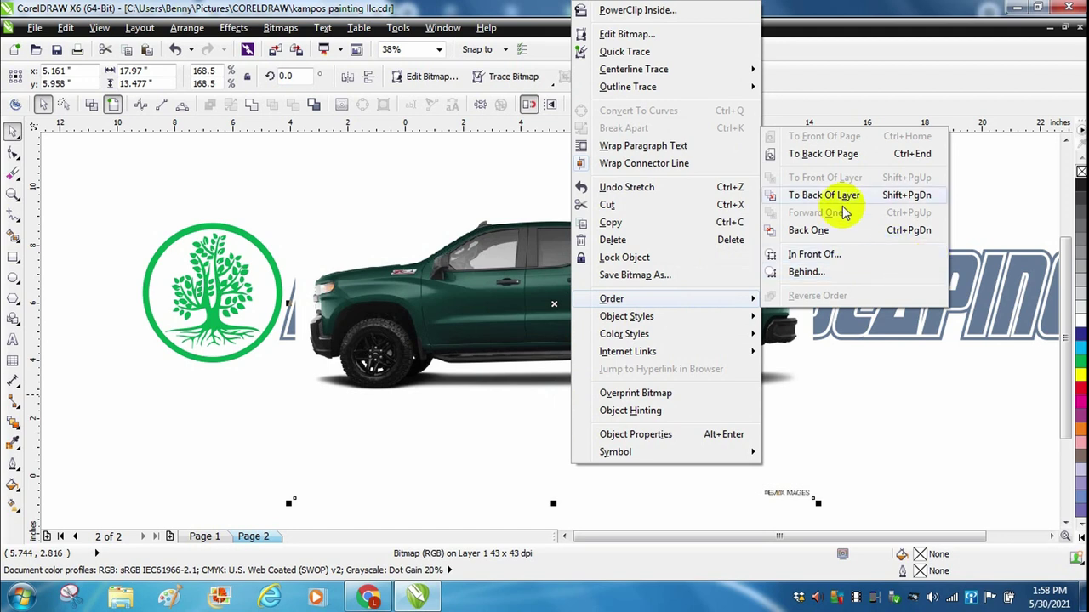
pyautogui.click(829, 160)
pyautogui.click(826, 158)
# Scale the tree ring and lettering down onto the truck's doors and make the lettering white
pyautogui.moveTo(139, 210); pyautogui.dragTo(417, 341)
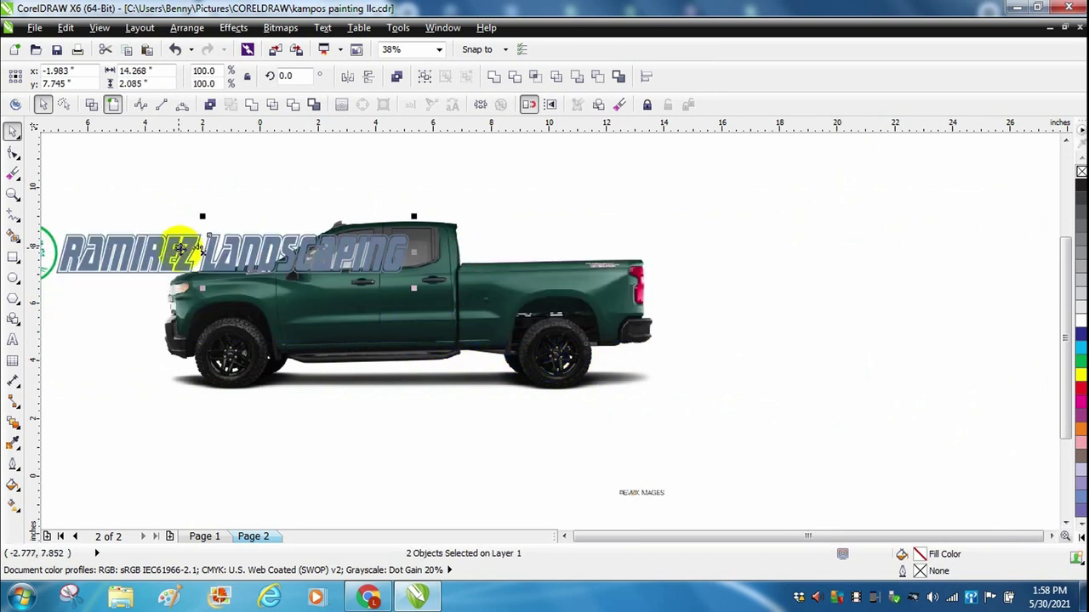
pyautogui.moveTo(174, 247); pyautogui.dragTo(400, 298)
pyautogui.scroll(3, 151, 330)
# Fill the tree ring logo with Chartreuse (C40 M0 Y100 K0) from the CMYK palette and move it slightly up
pyautogui.click(514, 268)
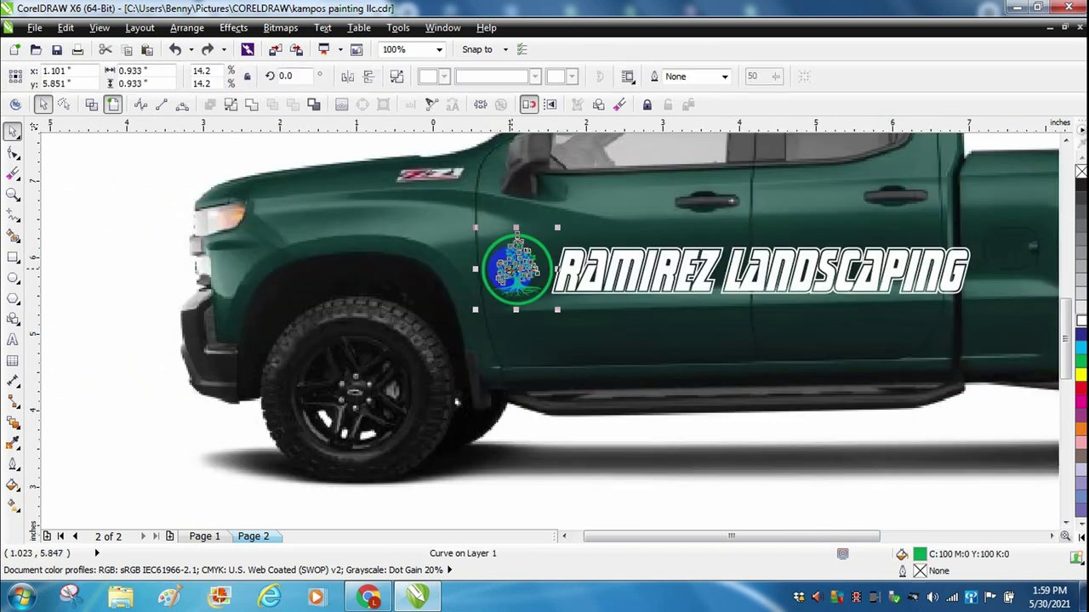
pyautogui.doubleClick(921, 557)
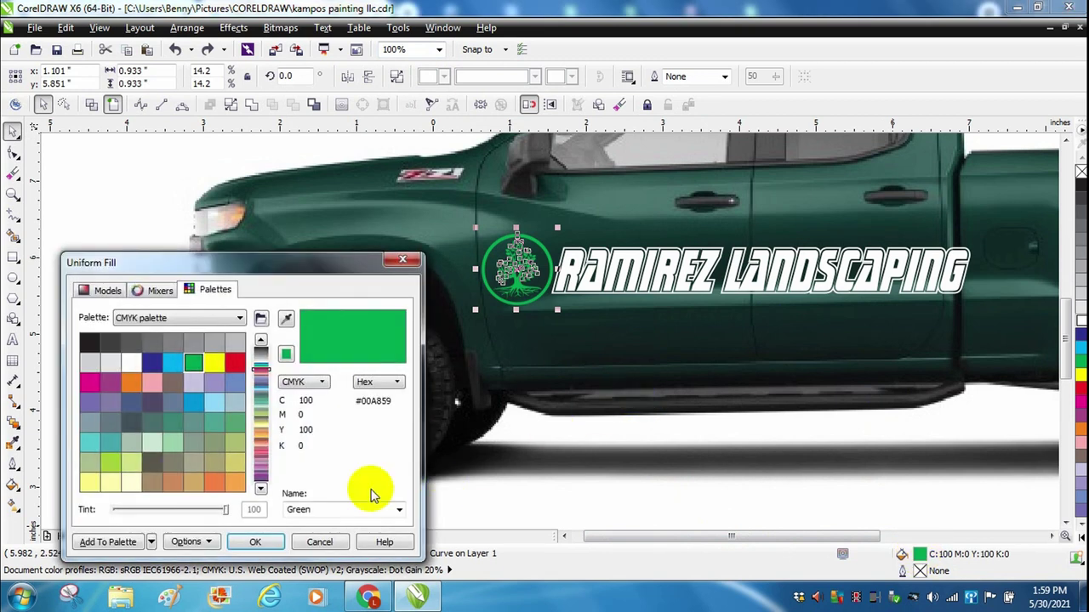
pyautogui.click(110, 463)
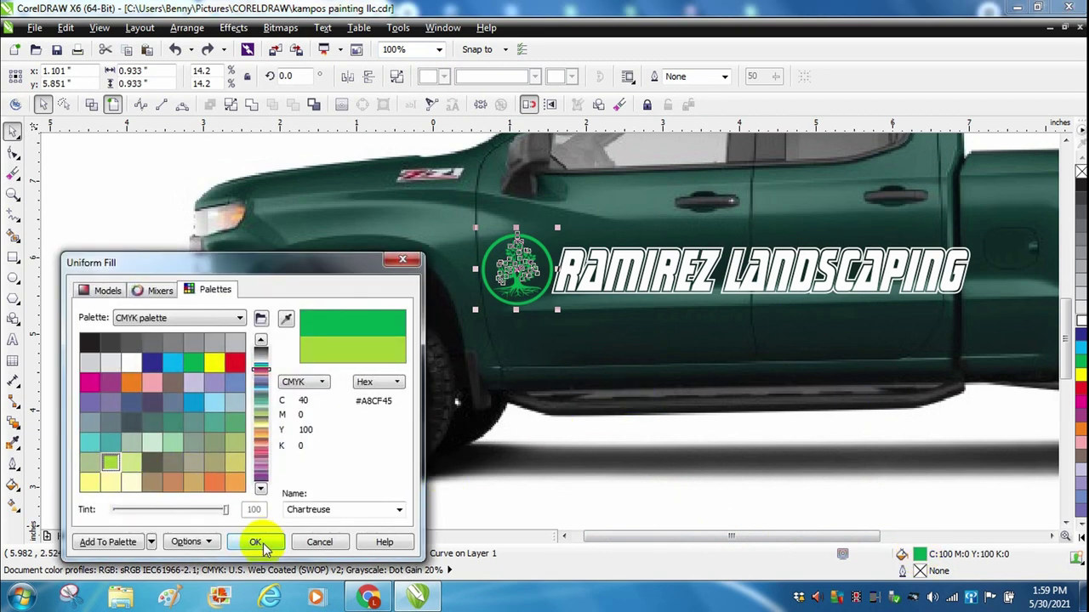
pyautogui.click(256, 543)
pyautogui.moveTo(264, 549); pyautogui.dragTo(516, 223)
pyautogui.moveTo(603, 382); pyautogui.dragTo(92, 343)
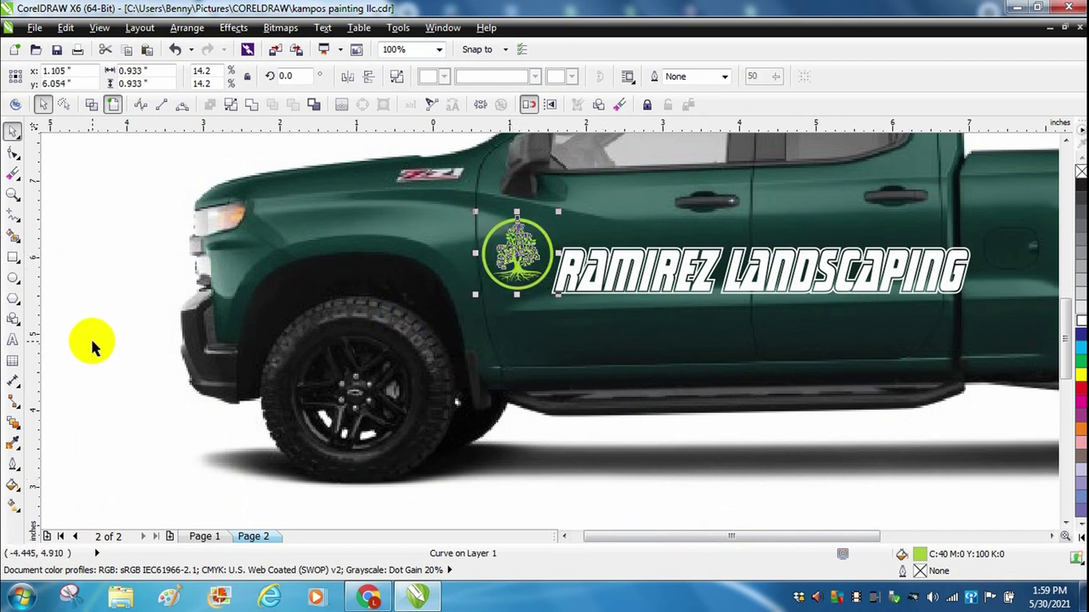
# Enlarge the company lettering to about 7.1 inches wide and align it with the tree ring on the truck's side
pyautogui.click(605, 265)
pyautogui.moveTo(608, 265); pyautogui.dragTo(600, 248)
pyautogui.moveTo(978, 286)
pyautogui.mouseDown()
pyautogui.moveTo(951, 292)
pyautogui.moveTo(1039, 302)
pyautogui.moveTo(975, 301)
pyautogui.mouseUp()
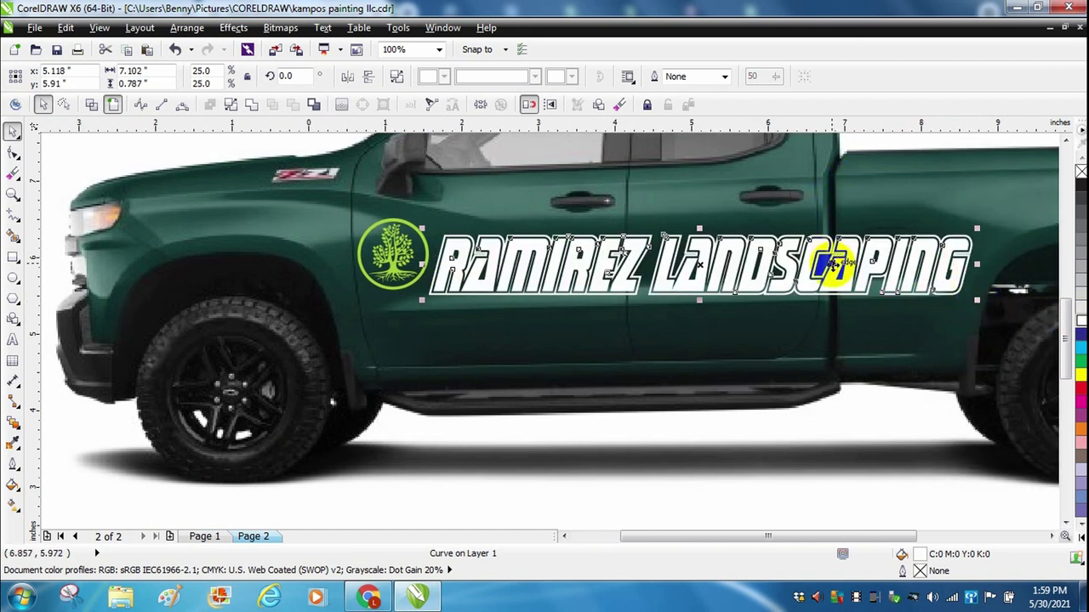
pyautogui.click(392, 253)
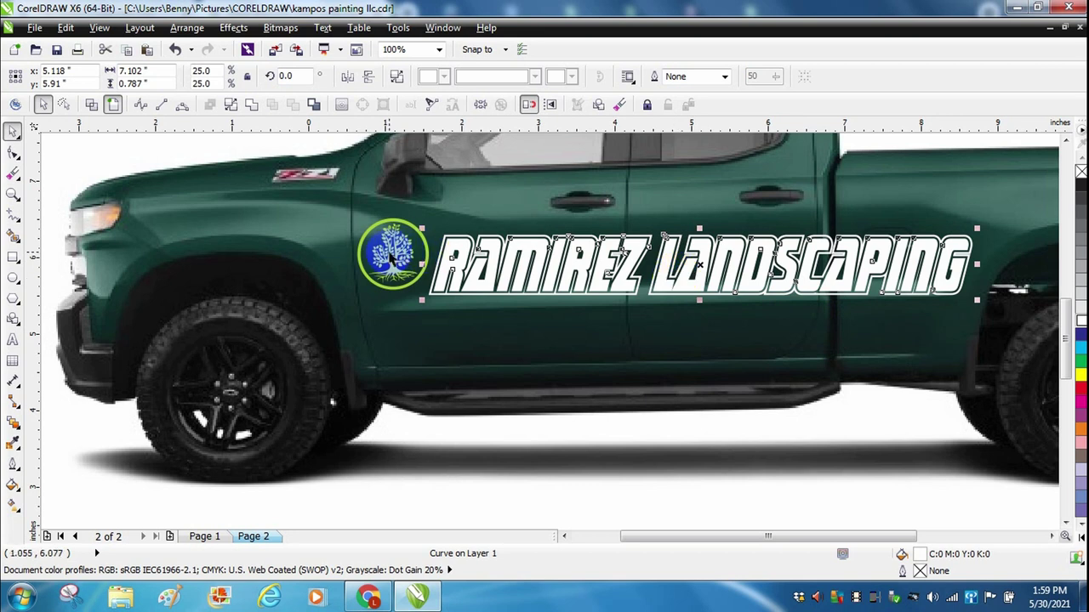
pyautogui.moveTo(391, 254); pyautogui.dragTo(395, 257)
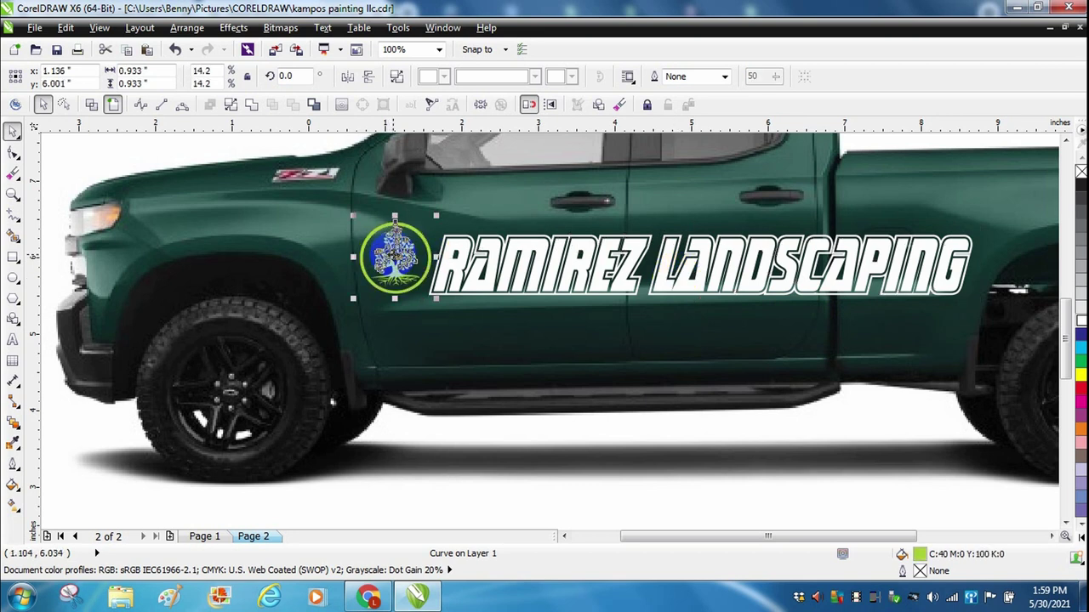
pyautogui.moveTo(618, 271); pyautogui.dragTo(619, 267)
pyautogui.click(644, 389)
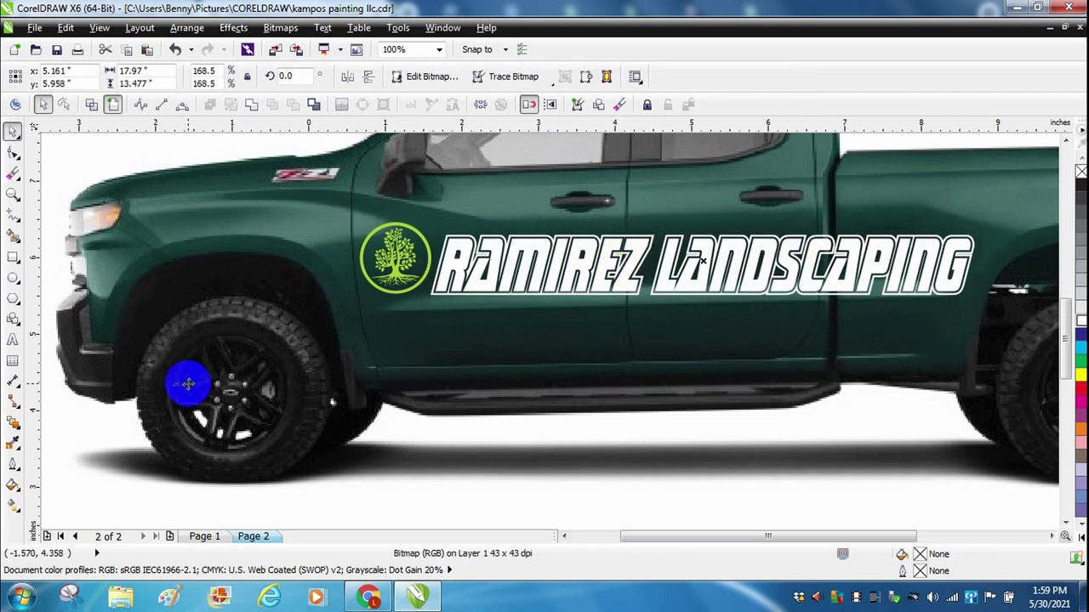
# Add a line of artistic text with the company's phone number below the lettering on the doors
pyautogui.click(13, 341)
pyautogui.click(455, 327)
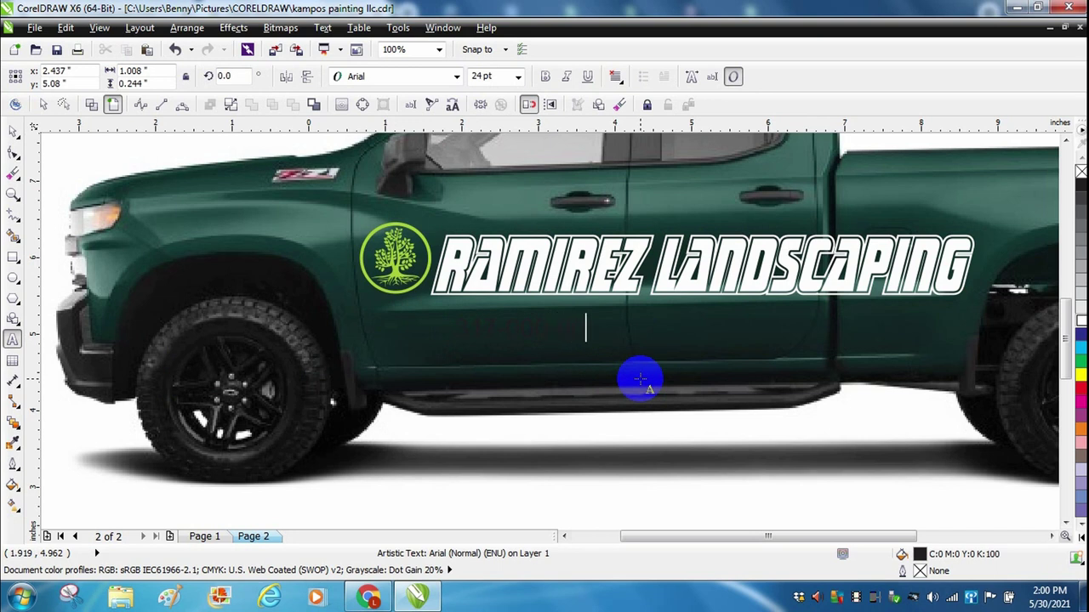
pyautogui.click(12, 130)
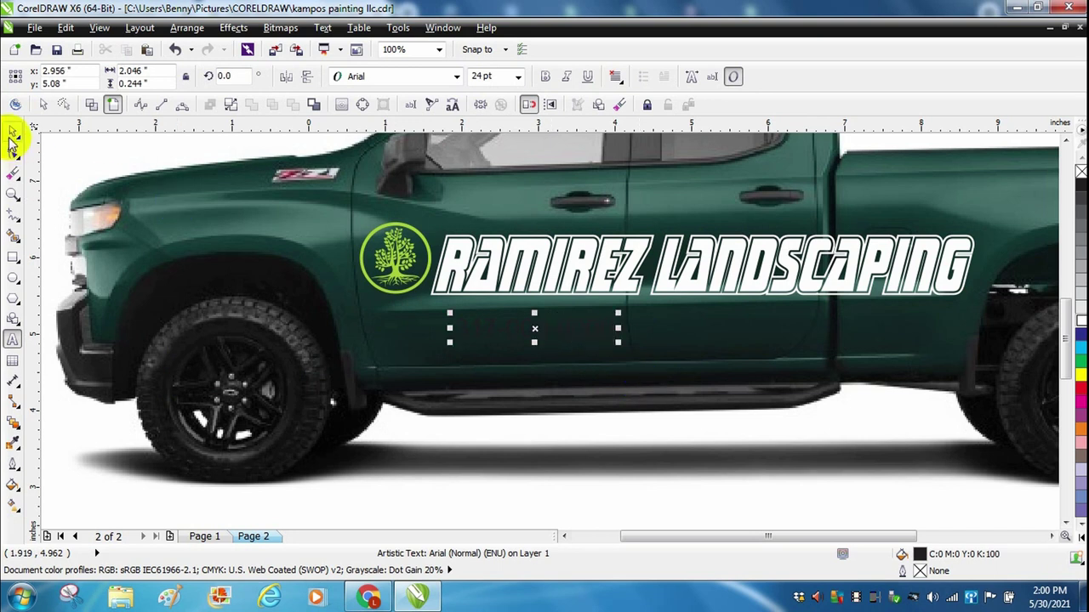
# Format the phone number in yellow SonicCutThru Hv BT and enlarge it to about 5.1 inches wide, below the company name
pyautogui.click(456, 77)
pyautogui.click(370, 107)
pyautogui.click(1079, 322)
pyautogui.moveTo(664, 337); pyautogui.dragTo(611, 330)
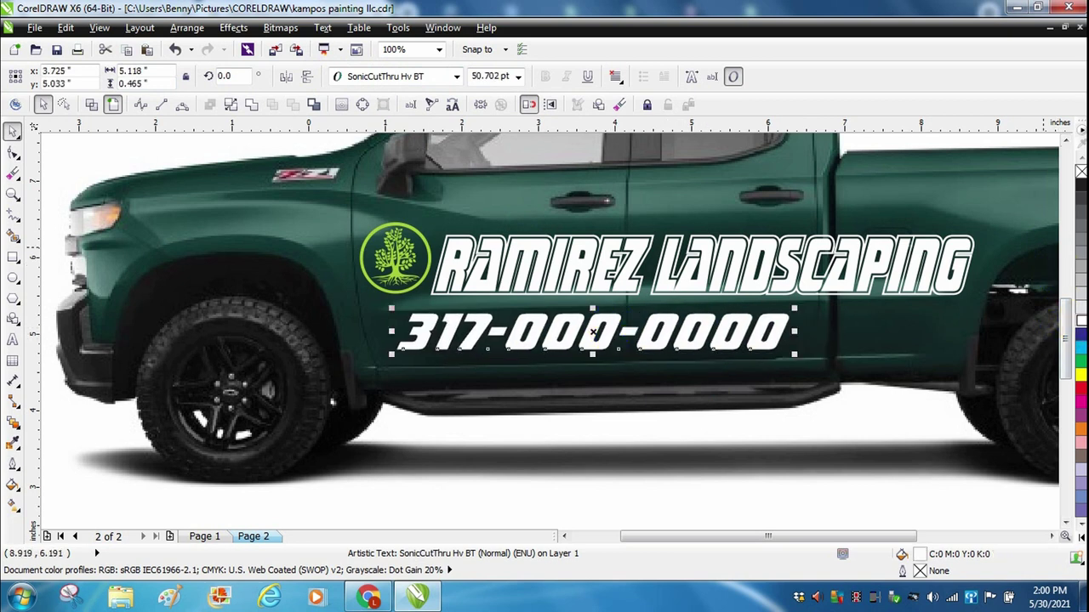
pyautogui.click(1079, 374)
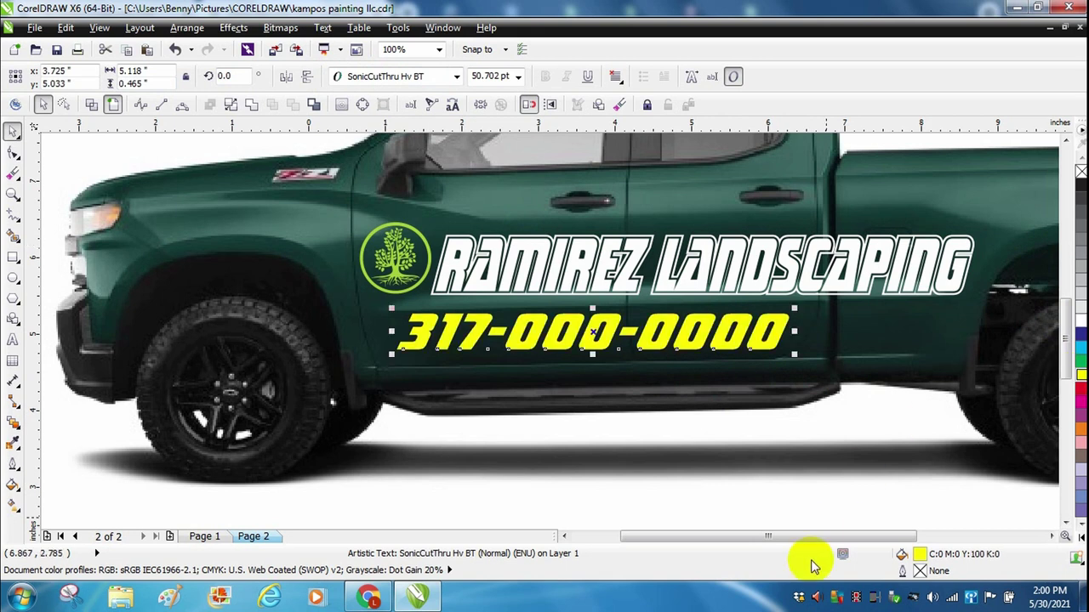
pyautogui.click(861, 487)
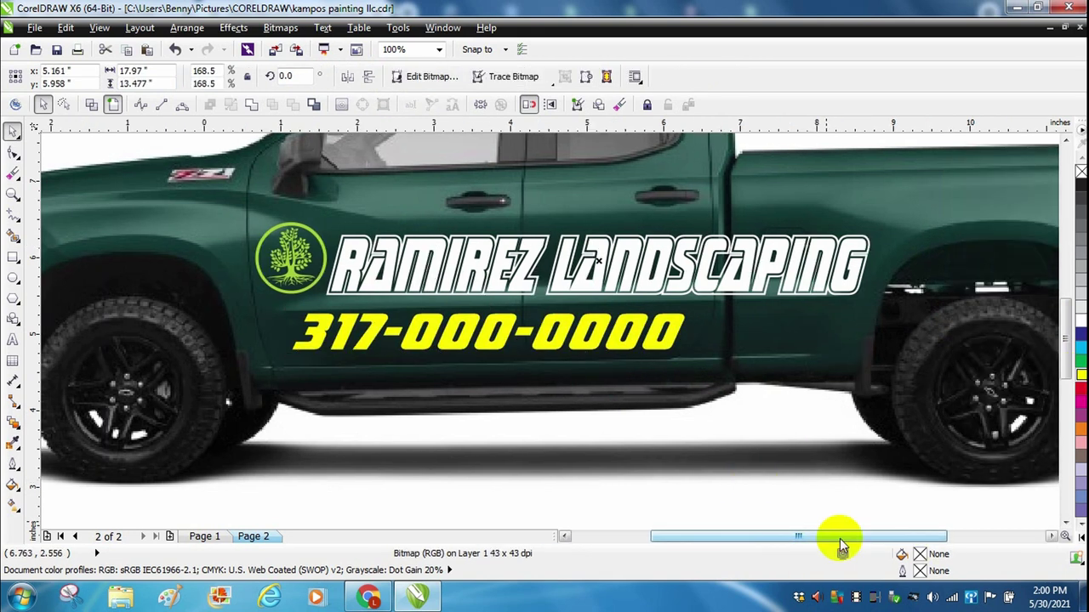
# Add the artistic text "-Mulch -Tree Services" on the upper side of the truck bed
pyautogui.moveTo(839, 538); pyautogui.dragTo(919, 510)
pyautogui.click(1036, 341)
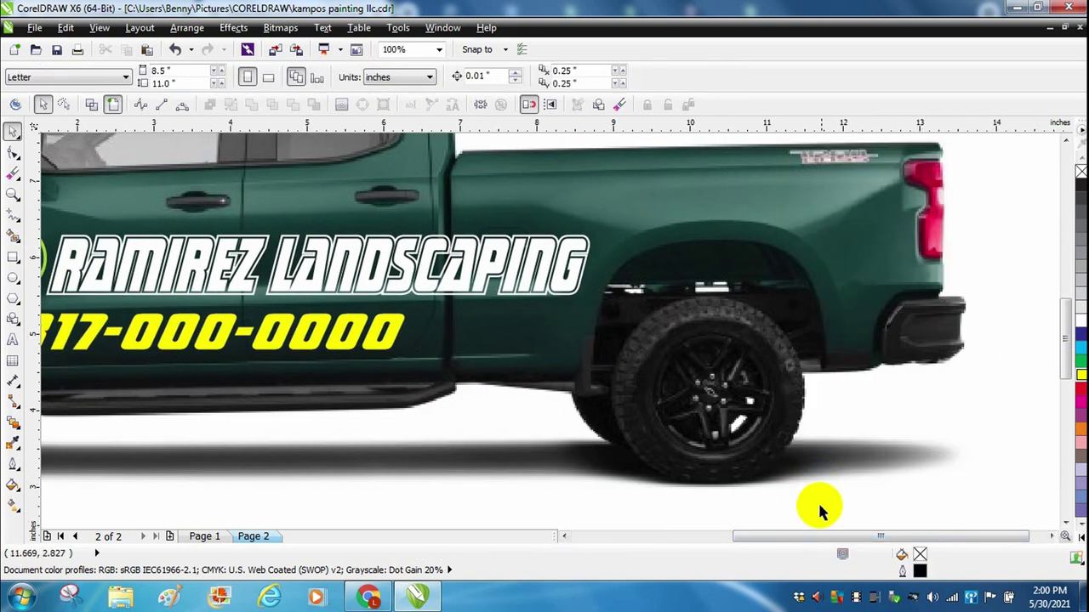
pyautogui.moveTo(822, 535); pyautogui.dragTo(778, 545)
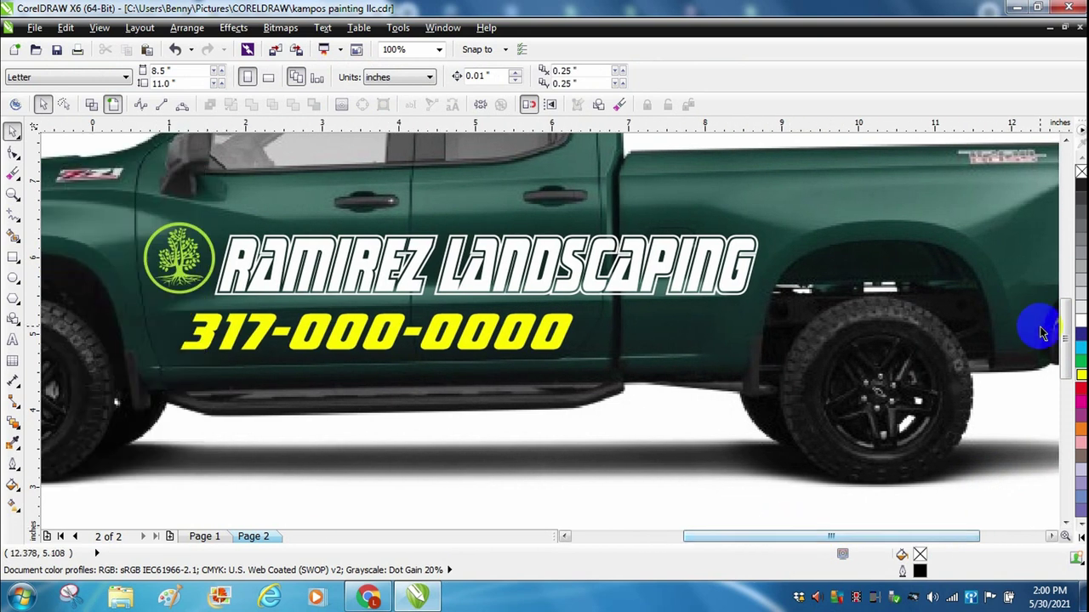
pyautogui.scroll(1, 1065, 340)
pyautogui.moveTo(1065, 341)
pyautogui.mouseDown()
pyautogui.moveTo(1061, 302)
pyautogui.moveTo(1060, 332)
pyautogui.mouseUp()
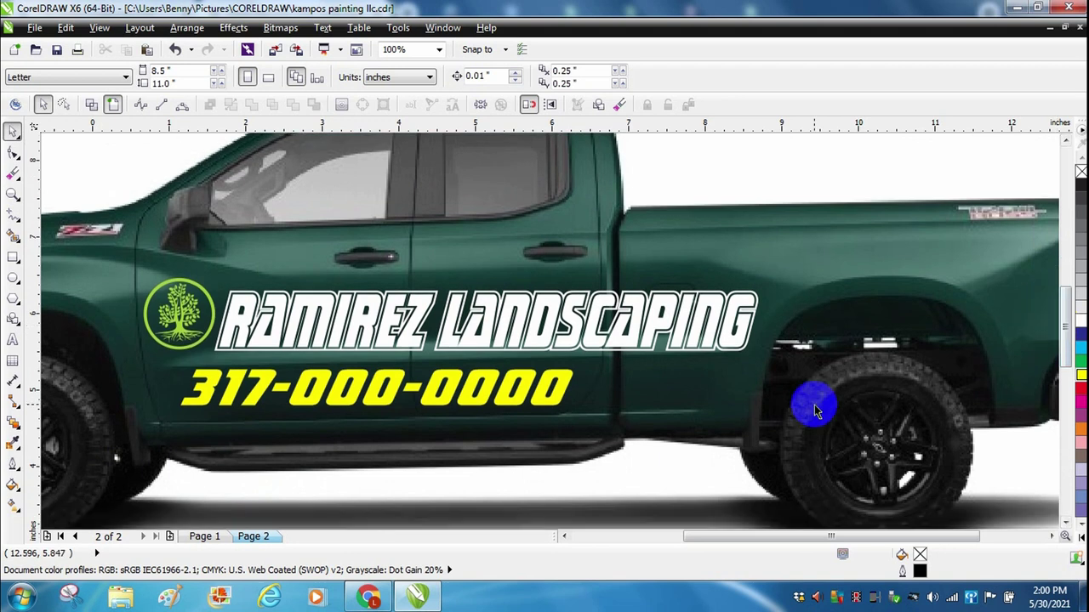
pyautogui.click(12, 340)
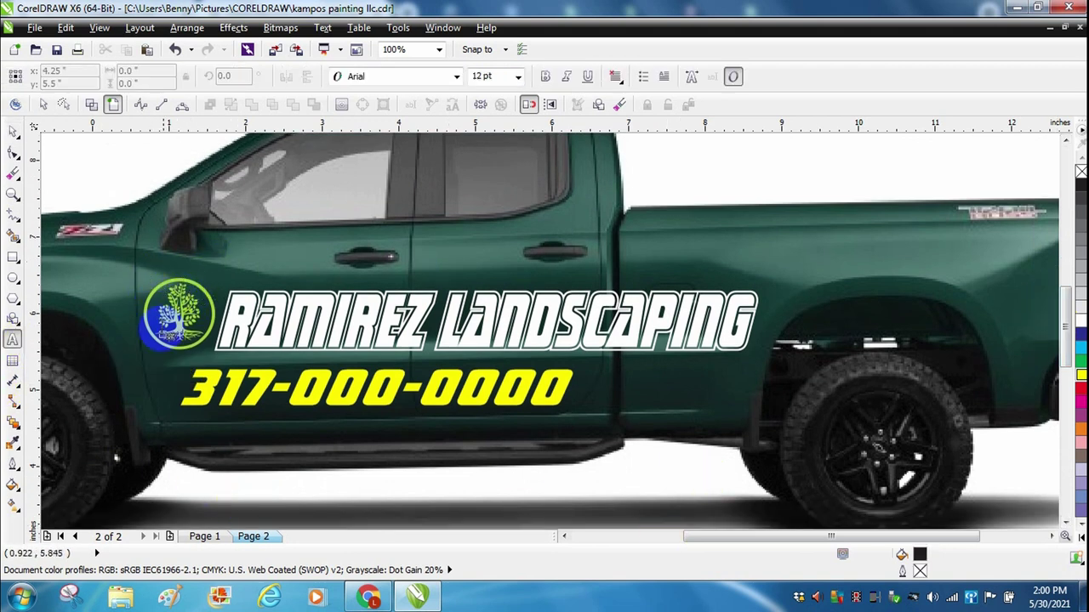
pyautogui.click(696, 240)
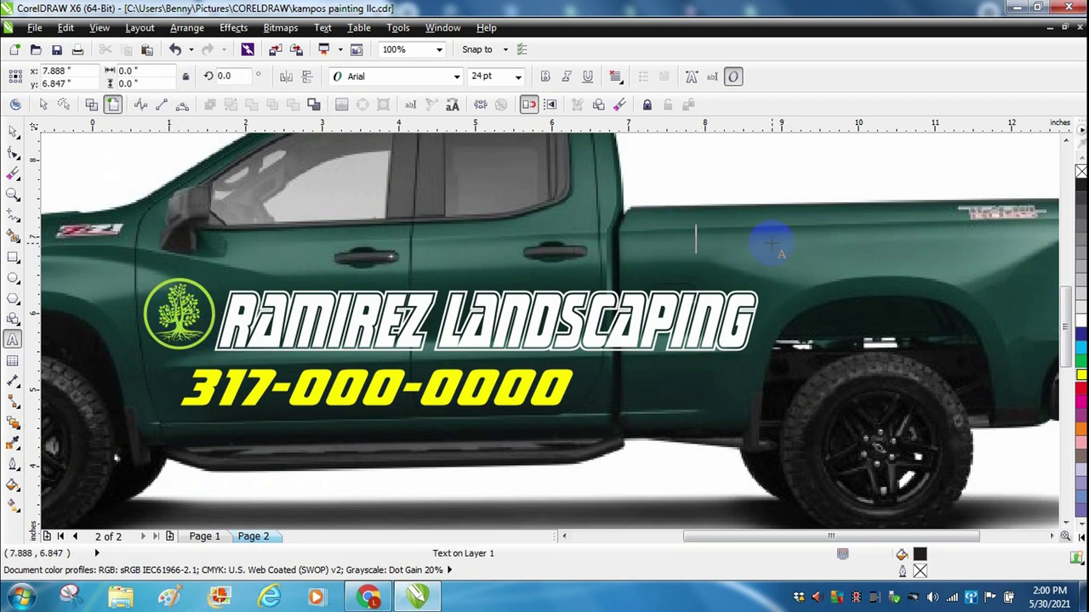
pyautogui.write('-Mulch -Tree Services')
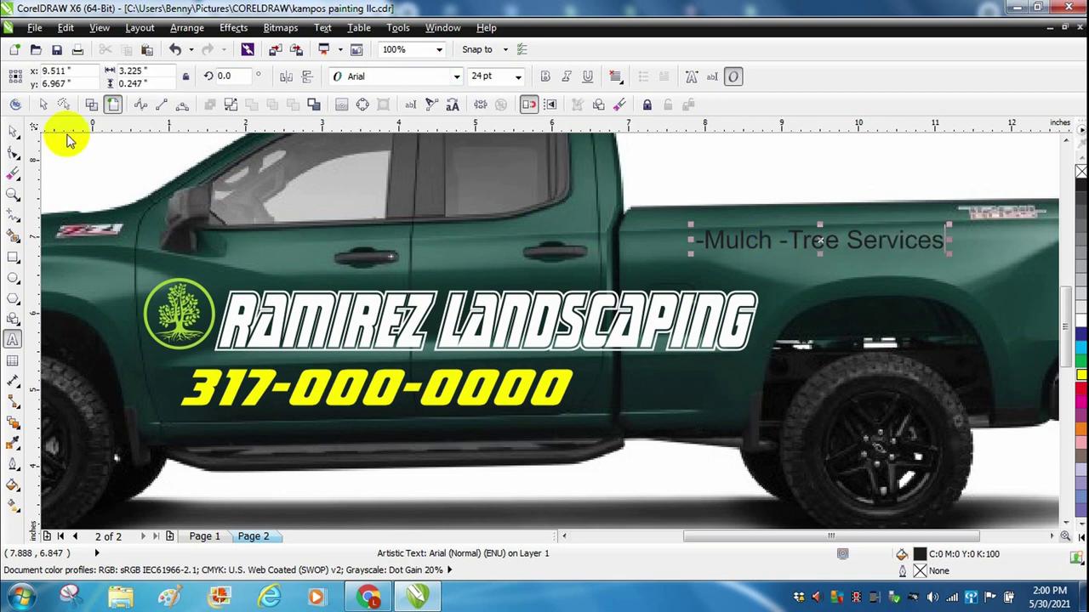
pyautogui.click(13, 132)
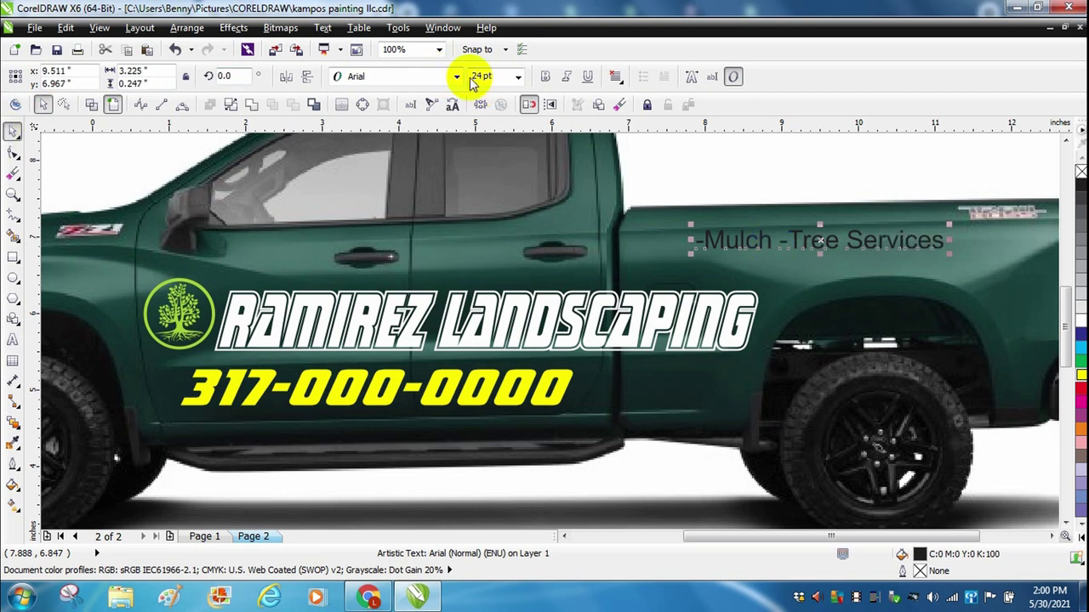
# Format the services text in white SonicCutThru Hv BT and enlarge it to about 5.6 inches wide along the truck bed
pyautogui.click(456, 76)
pyautogui.click(396, 108)
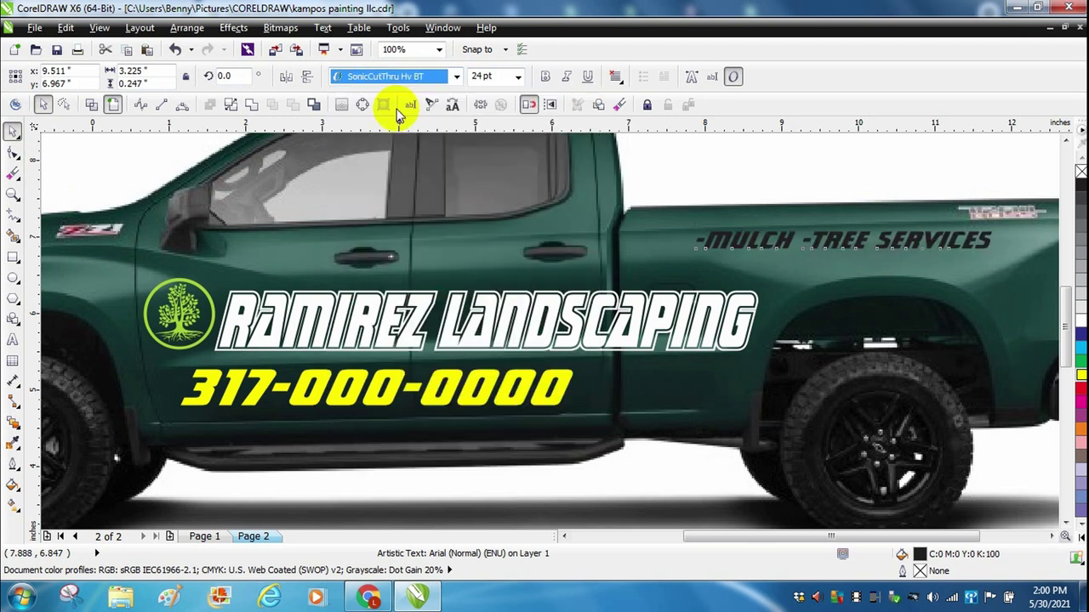
pyautogui.click(1081, 321)
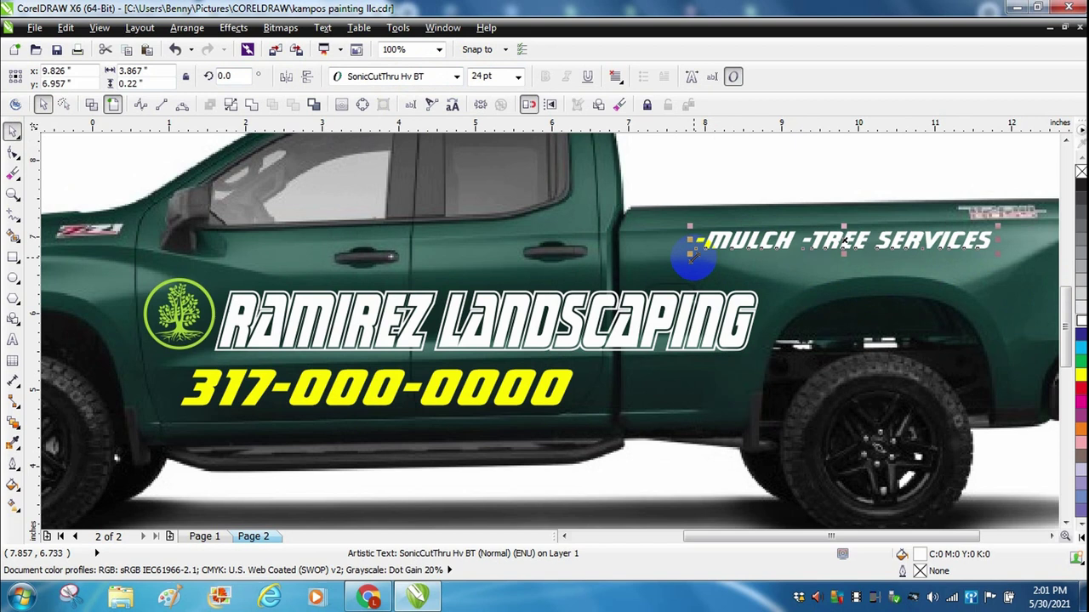
pyautogui.moveTo(691, 254); pyautogui.dragTo(697, 243)
pyautogui.moveTo(754, 539); pyautogui.dragTo(805, 538)
pyautogui.moveTo(839, 281); pyautogui.dragTo(884, 271)
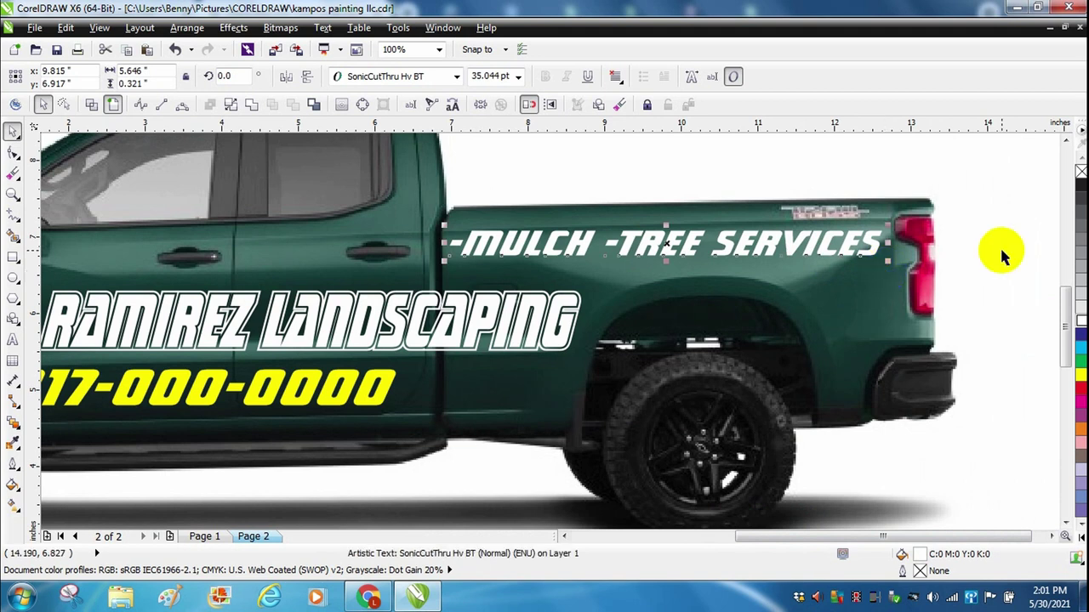
pyautogui.click(1043, 248)
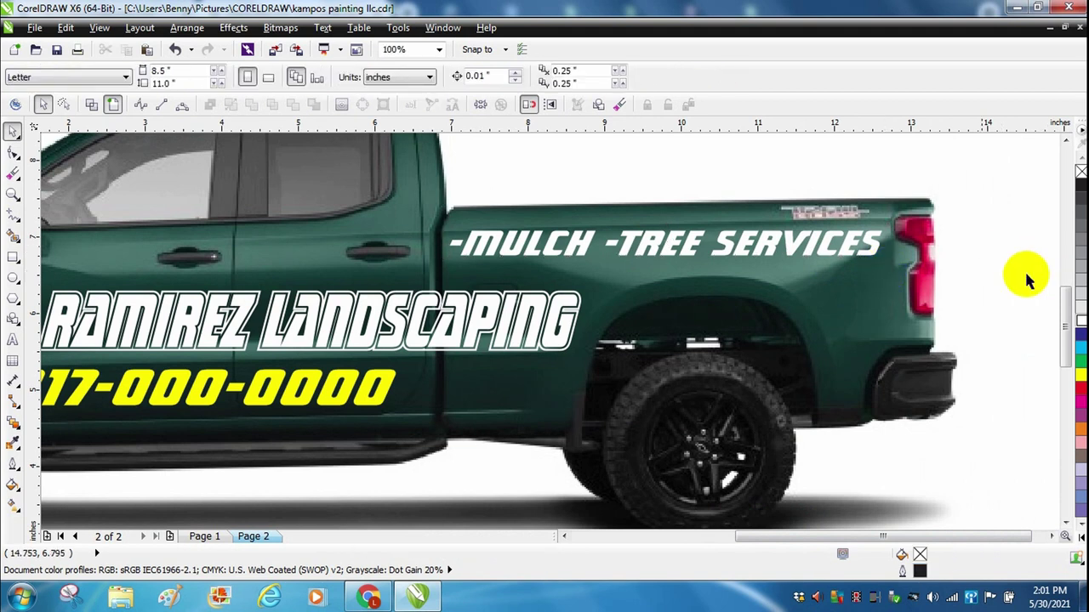
# Underline the services text on the truck bed with a thin white line
pyautogui.moveTo(826, 541); pyautogui.dragTo(749, 539)
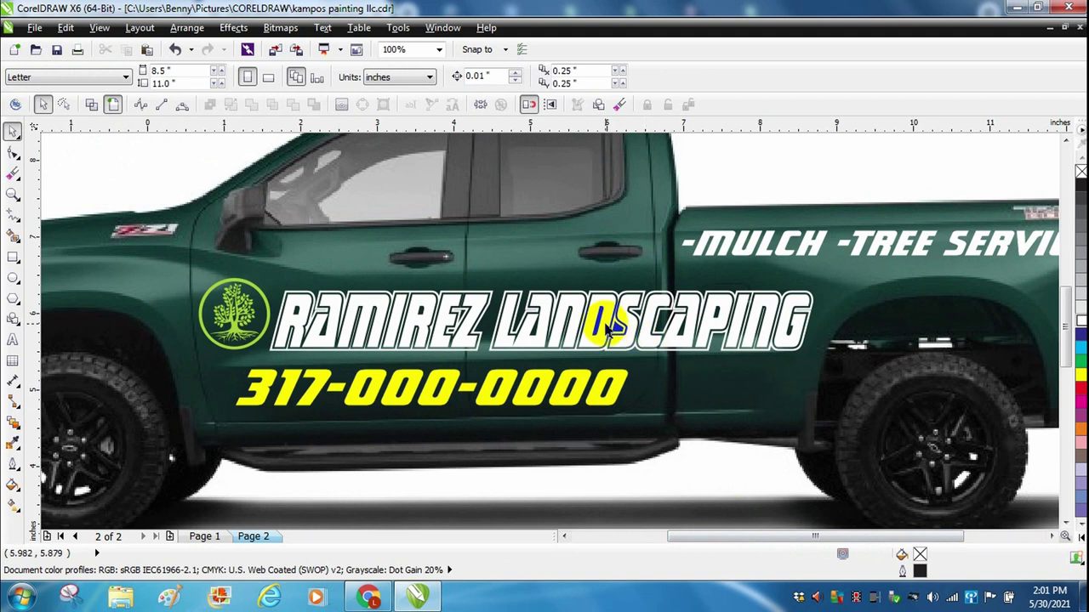
pyautogui.moveTo(705, 536); pyautogui.dragTo(729, 536)
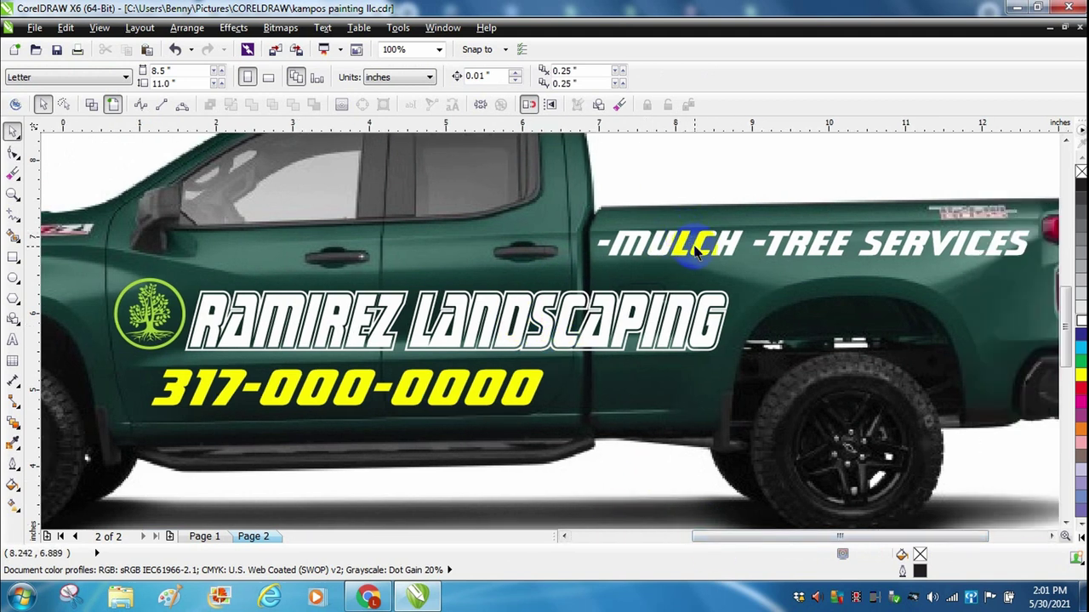
pyautogui.click(694, 245)
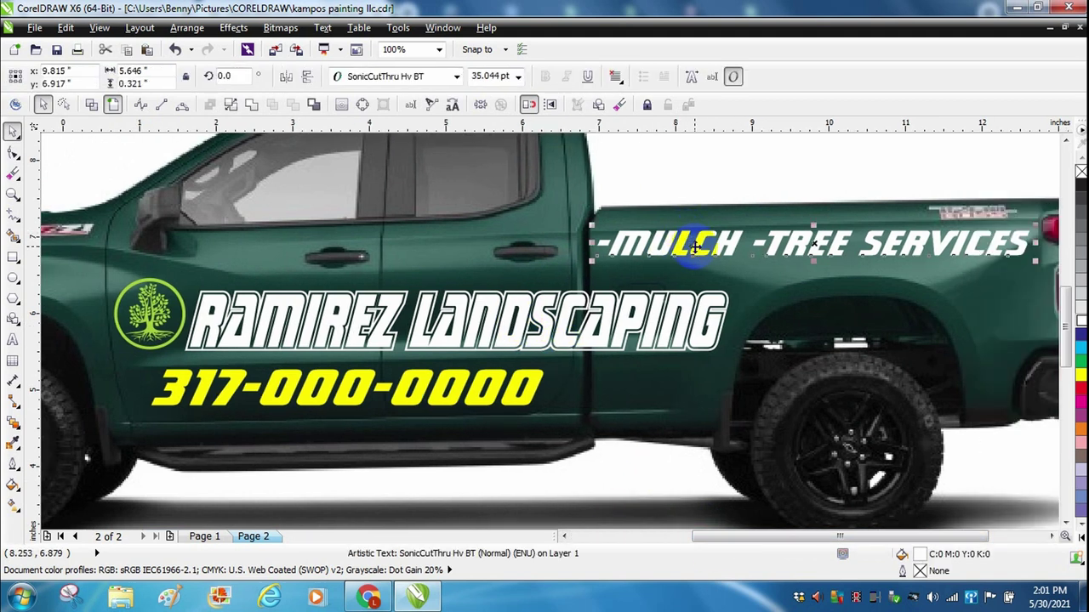
pyautogui.click(587, 78)
# Set the zoom level to 90% and look over the finished lettering along the truck's side
pyautogui.moveTo(753, 536); pyautogui.dragTo(821, 539)
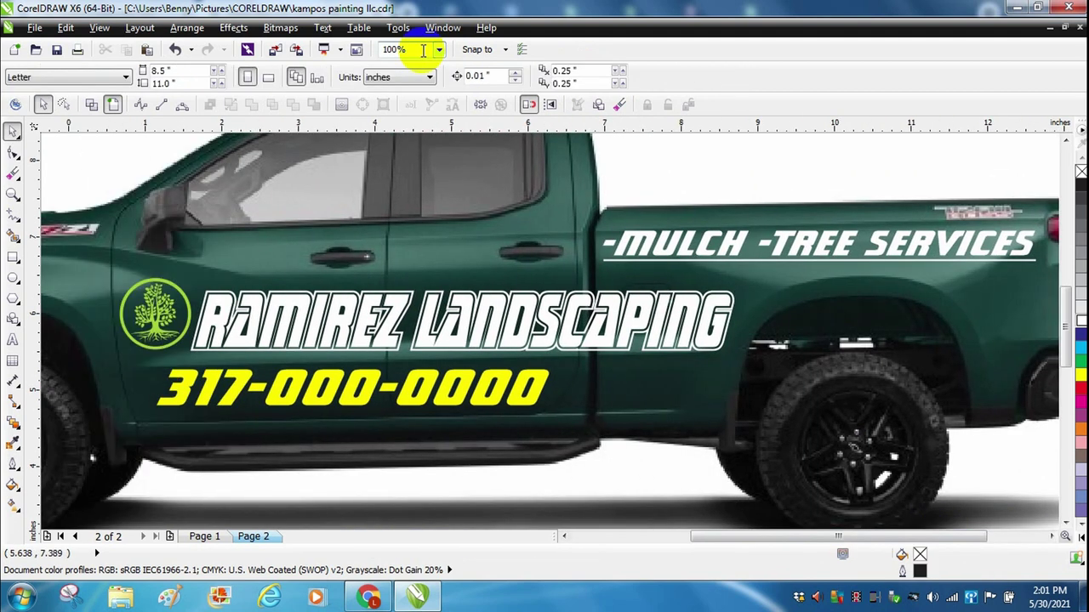
pyautogui.click(426, 48)
pyautogui.write('90')
pyautogui.press('Return')
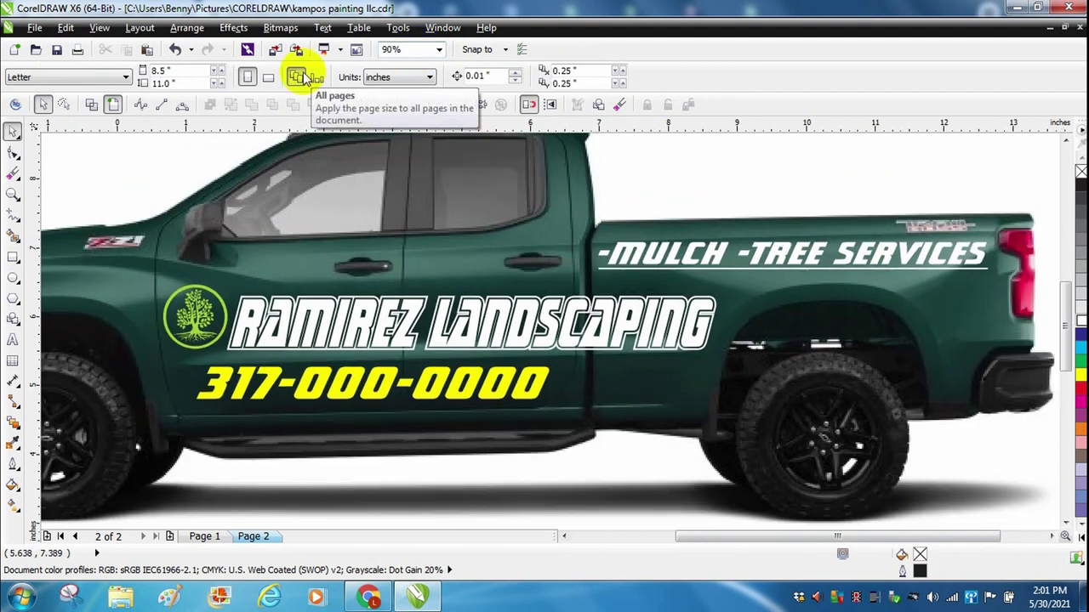
pyautogui.moveTo(746, 539); pyautogui.dragTo(715, 551)
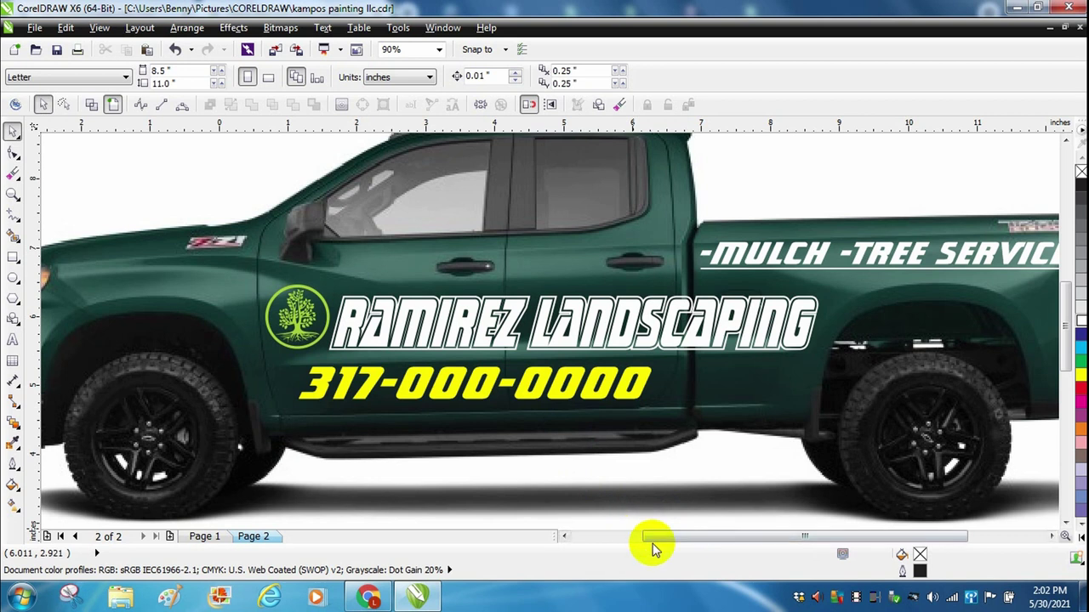
pyautogui.click(586, 403)
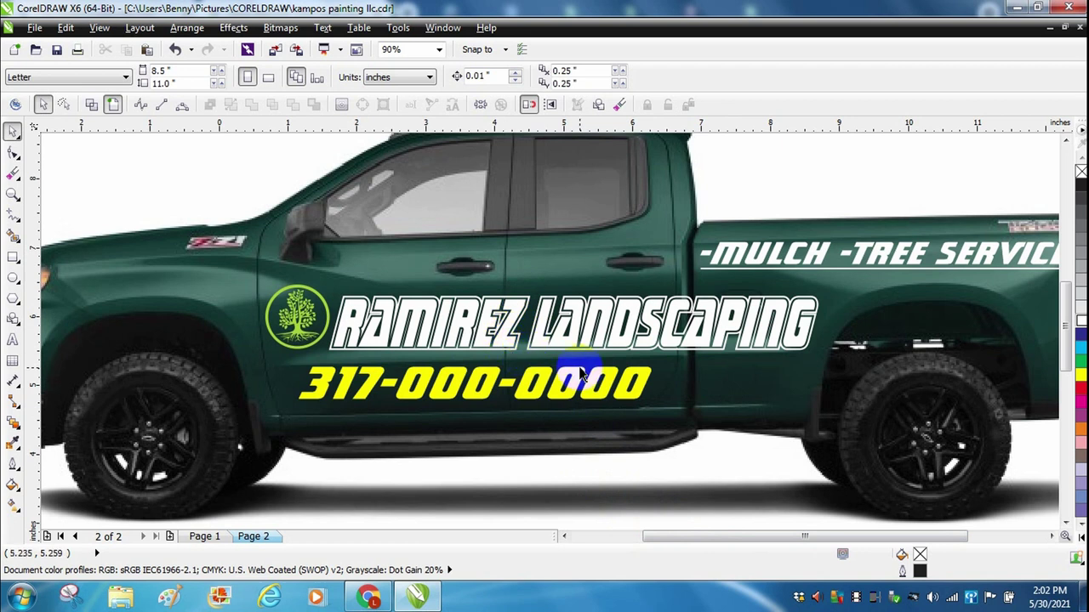
pyautogui.hscroll(2, 553, 334)
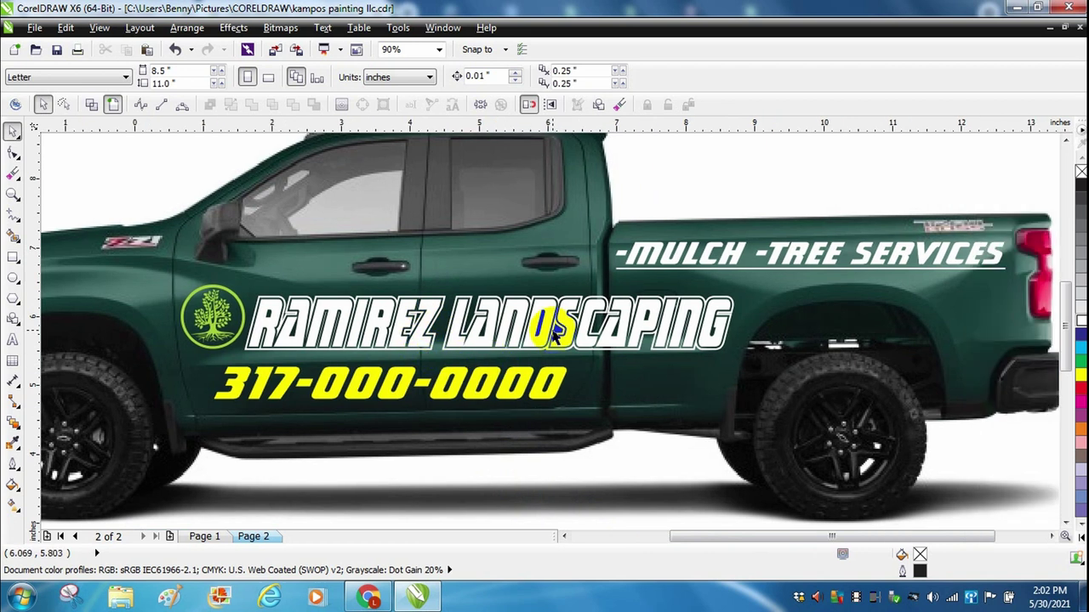